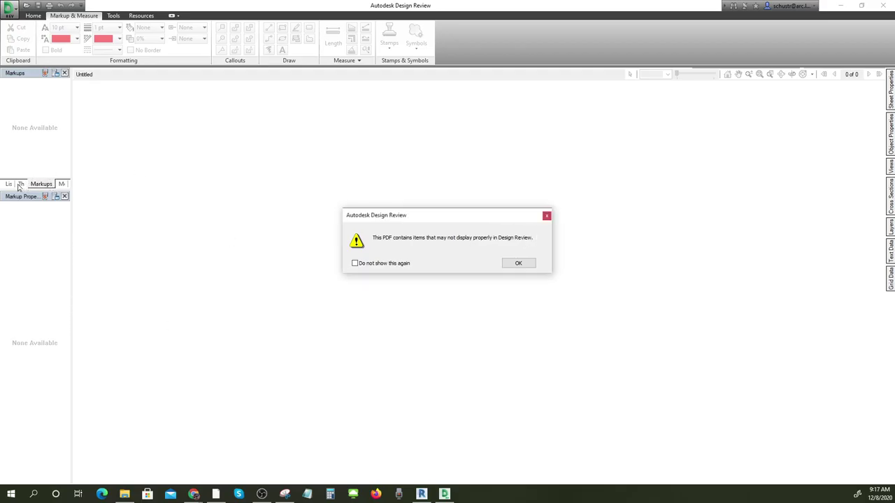
Dismiss the PDF display warning, show the page thumbnails and delete page 8 from the glossary document.
click(546, 215)
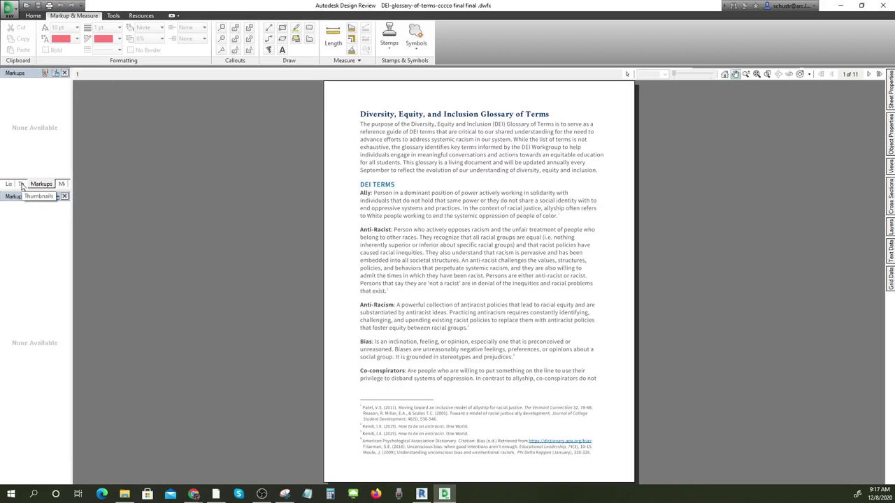
click(26, 184)
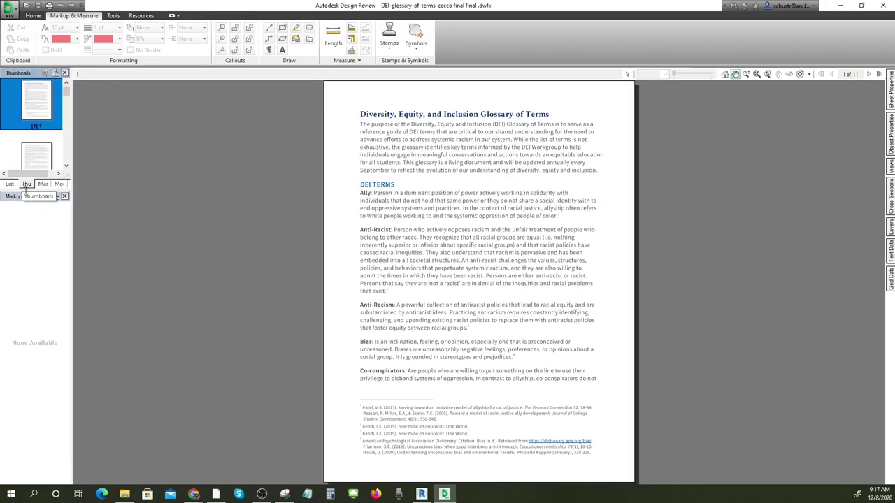
scroll(39, 132, down, 3)
scroll(39, 133, down, 3)
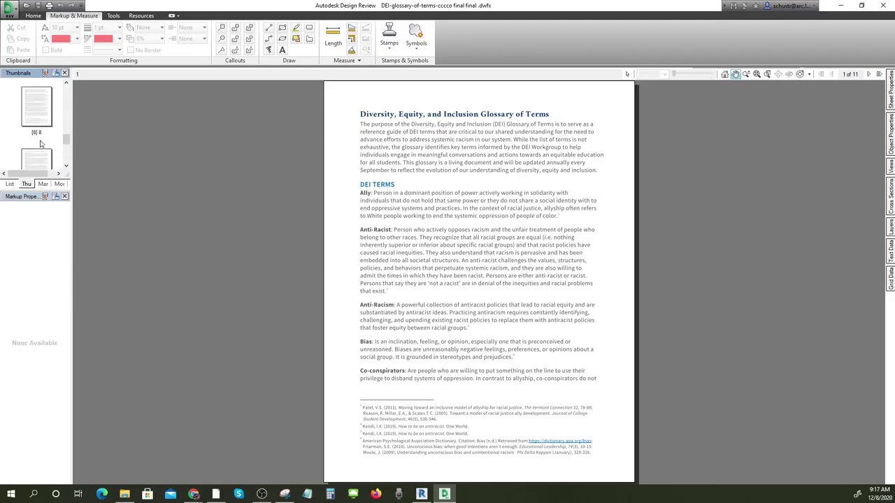
right_click(40, 114)
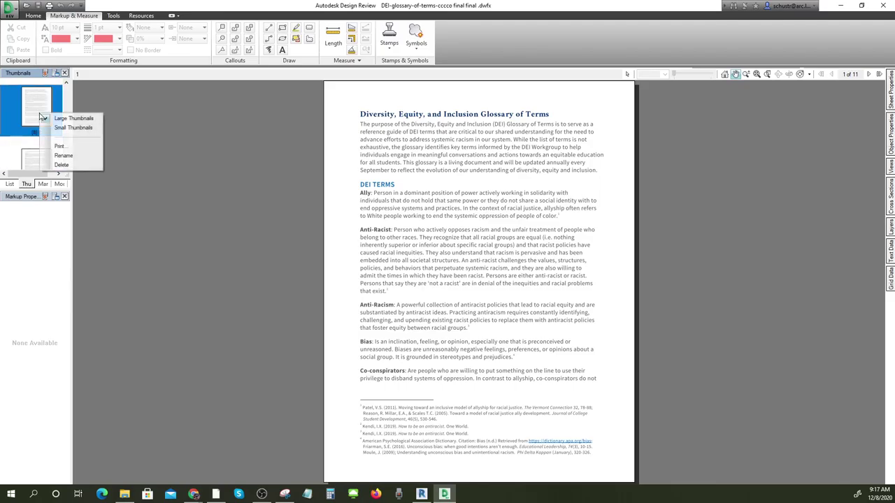
click(61, 165)
click(476, 271)
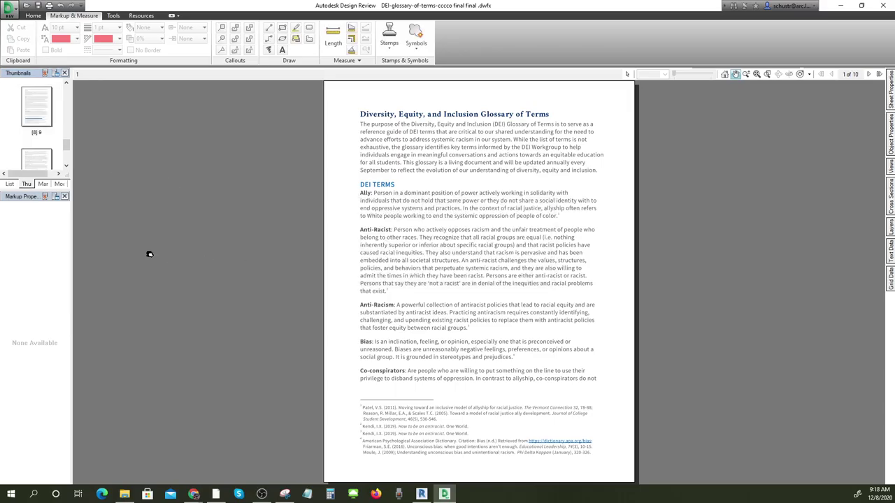
scroll(32, 136, up, 3)
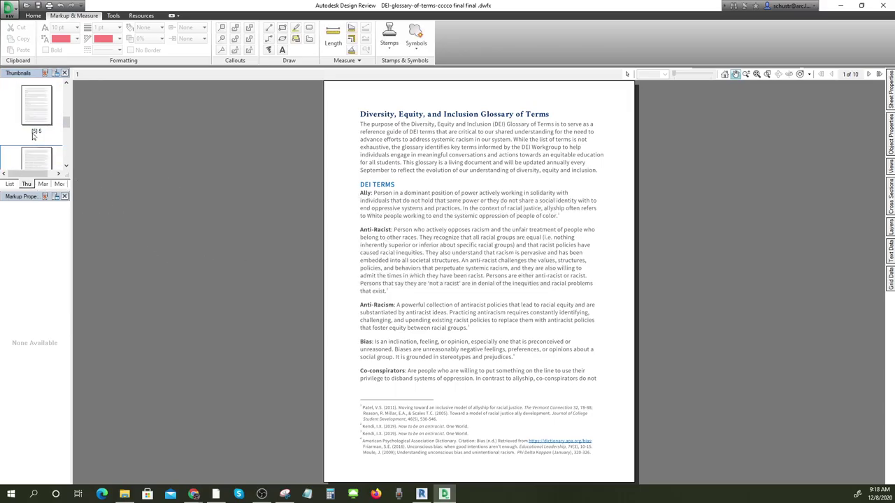
scroll(32, 133, up, 4)
scroll(32, 133, down, 9)
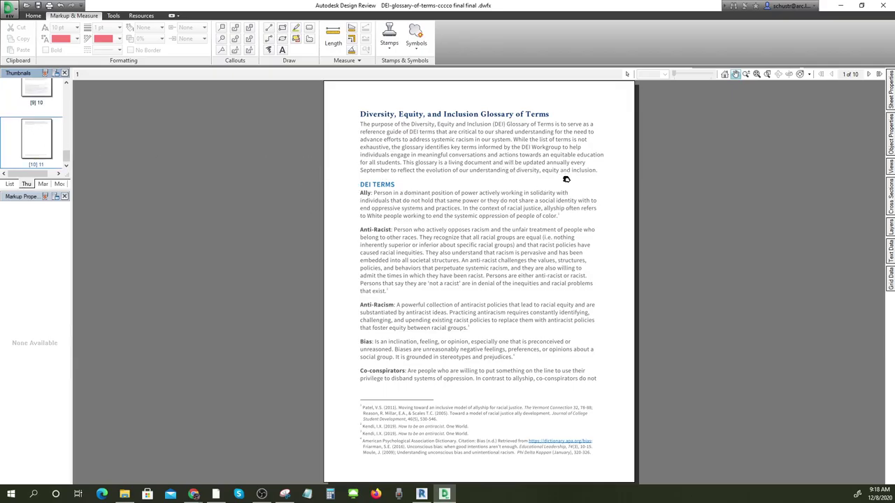
Highlight part of the introductory paragraph in yellow and draw several red freehand loops over the text on page 1.
click(296, 27)
drag(419, 132, 493, 162)
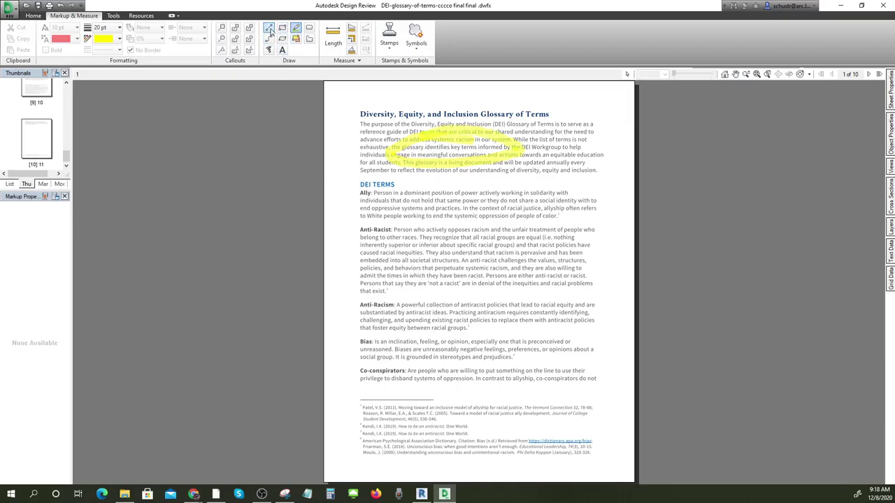
click(269, 50)
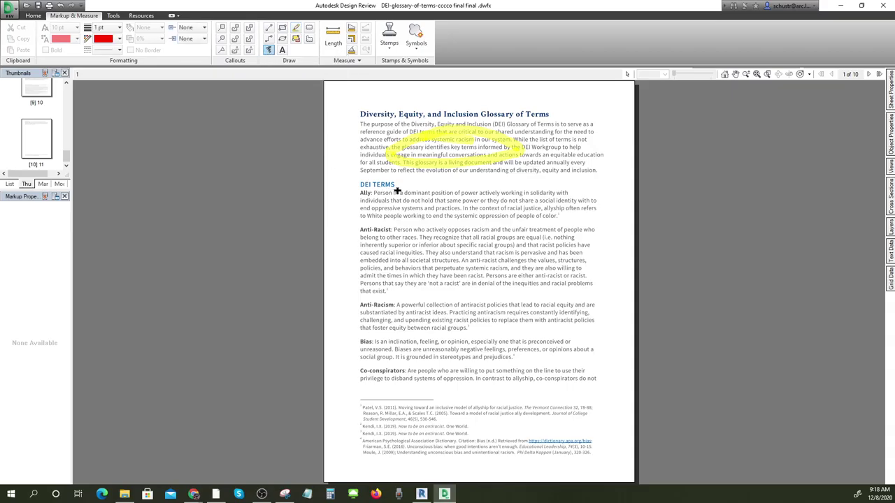
mouse_move(397, 191)
mouse_down()
mouse_move(514, 259)
mouse_move(384, 195)
mouse_move(421, 221)
mouse_move(403, 303)
mouse_up()
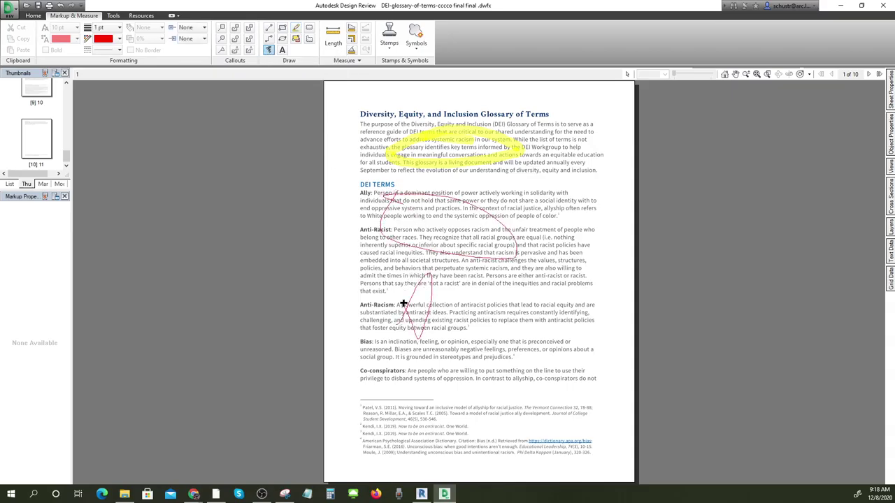
drag(579, 150, 595, 155)
drag(363, 111, 384, 110)
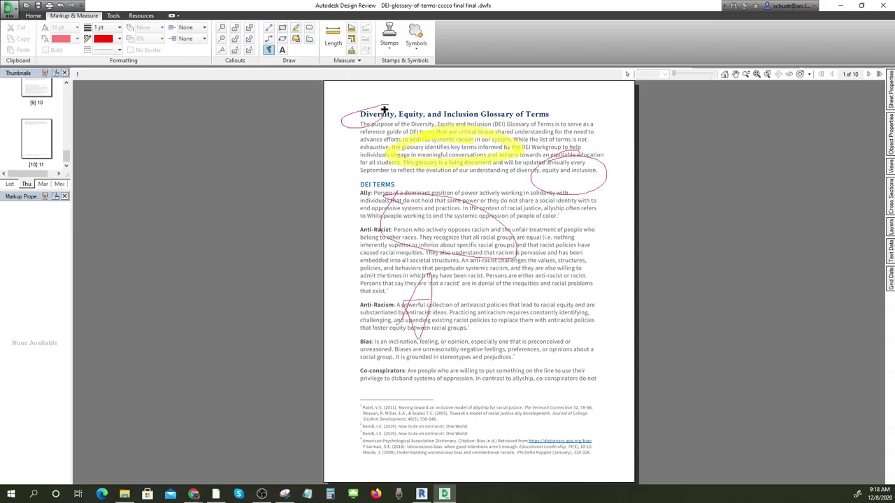
mouse_move(538, 341)
mouse_down()
mouse_move(588, 345)
mouse_move(558, 364)
mouse_up()
mouse_move(577, 226)
mouse_down()
mouse_move(563, 294)
mouse_move(520, 252)
mouse_up()
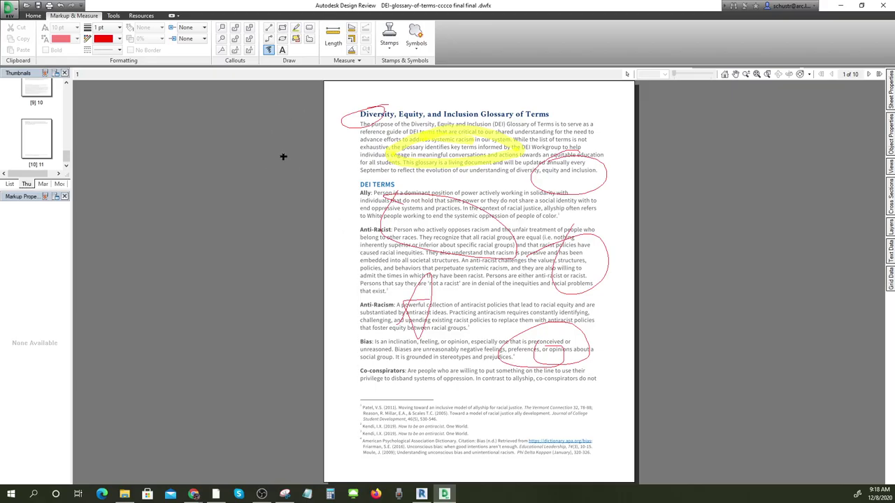
Review the save-as and print options for the marked-up document, leaving the print settings without printing.
click(9, 14)
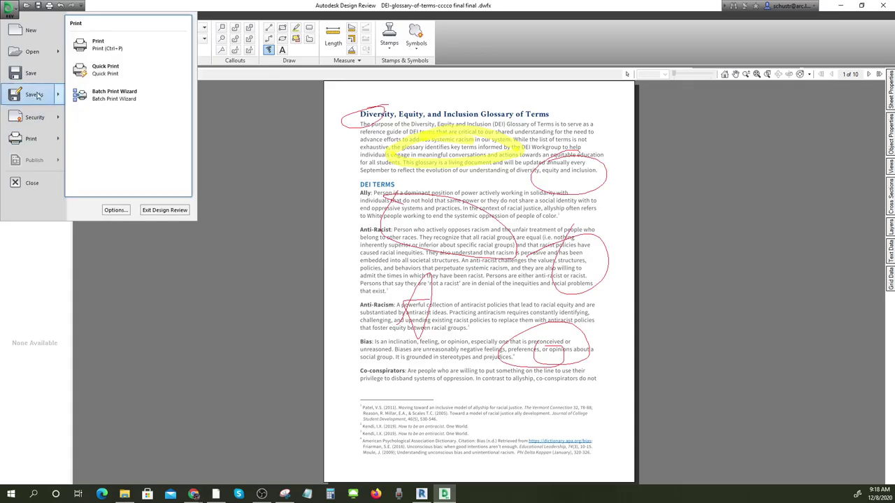
mouse_move(37, 95)
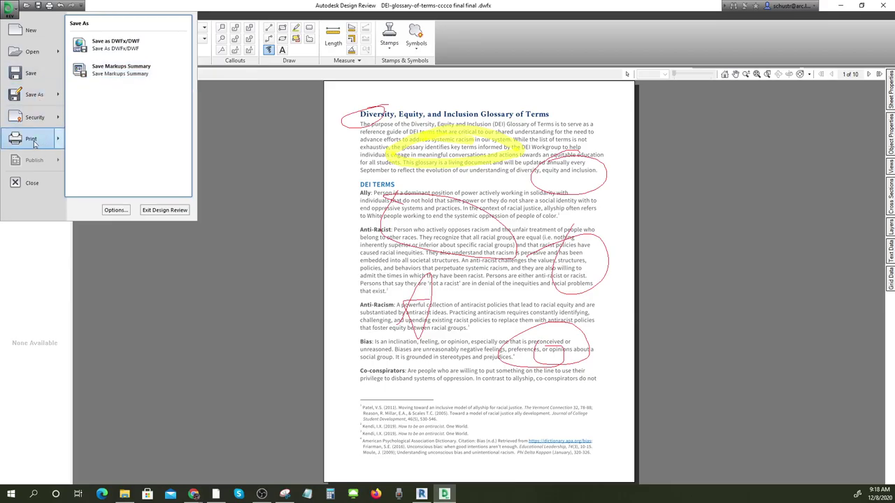
key(Escape)
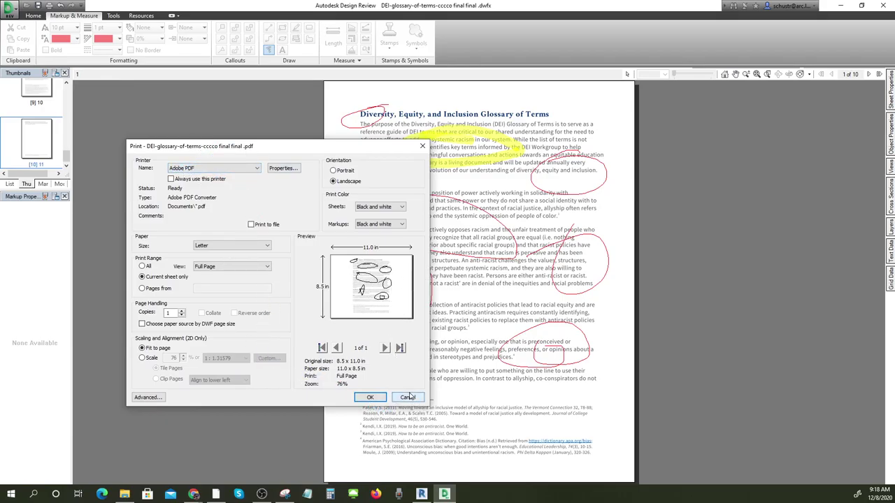
click(369, 397)
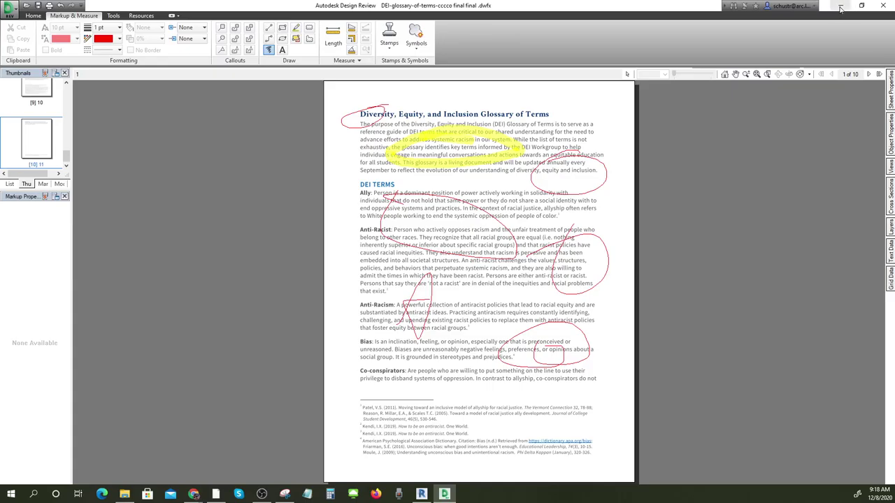
Switch to Google Calendar in the browser and open the December 8 DESGN 350 lecture for editing at its description.
click(841, 6)
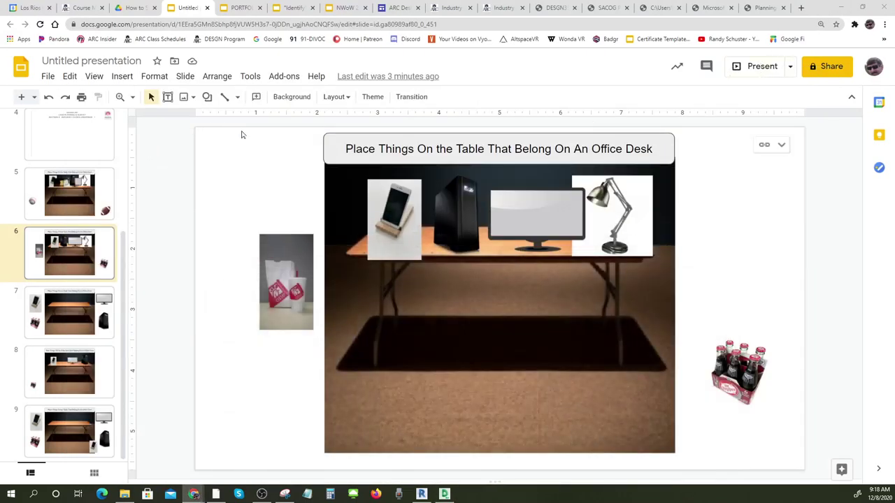
click(30, 8)
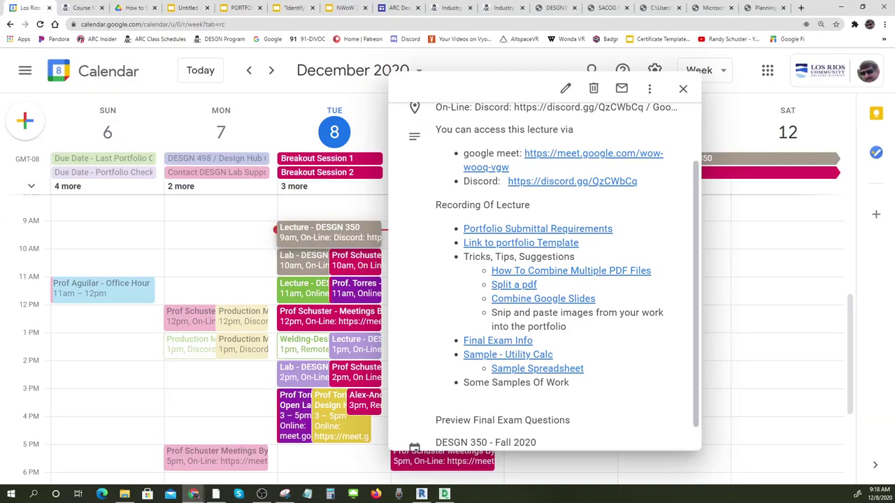
click(565, 88)
scroll(242, 411, down, 3)
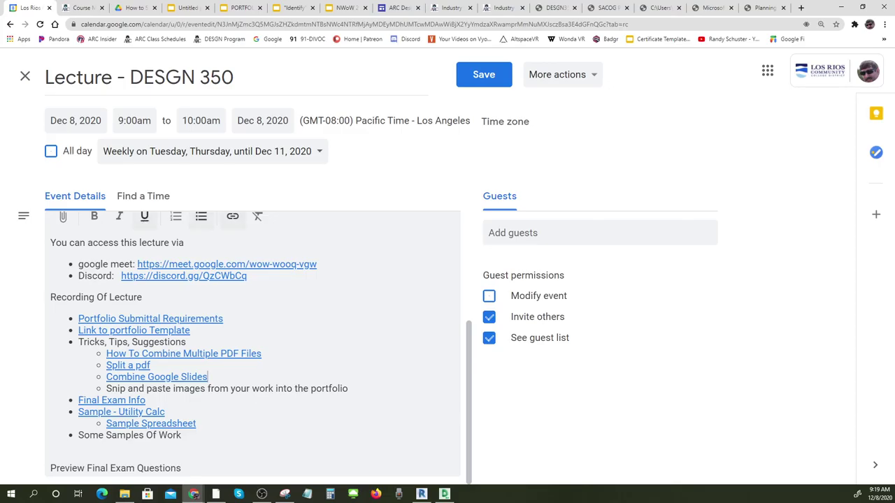
Add the sub-item "dwf viewer to combine and mark-up pdfs" below Combine Google Slides and save the change for this event only.
key(Return)
text(dwf vie)
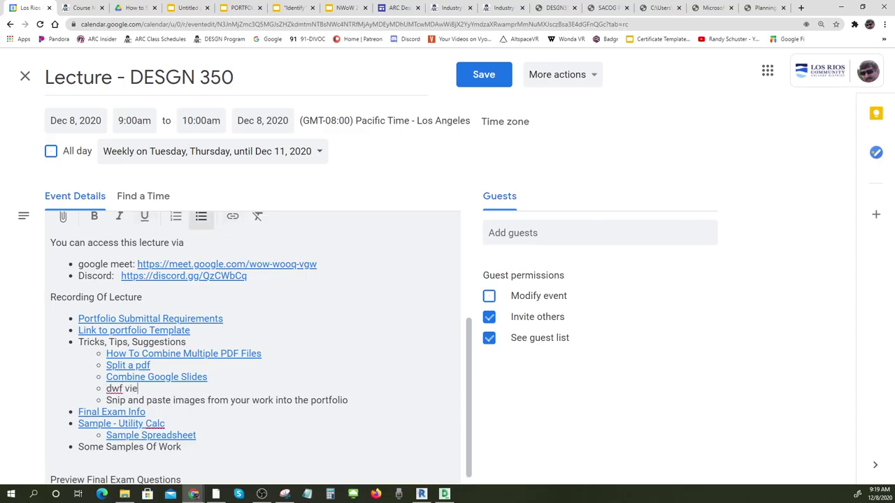
text(wer to combine)
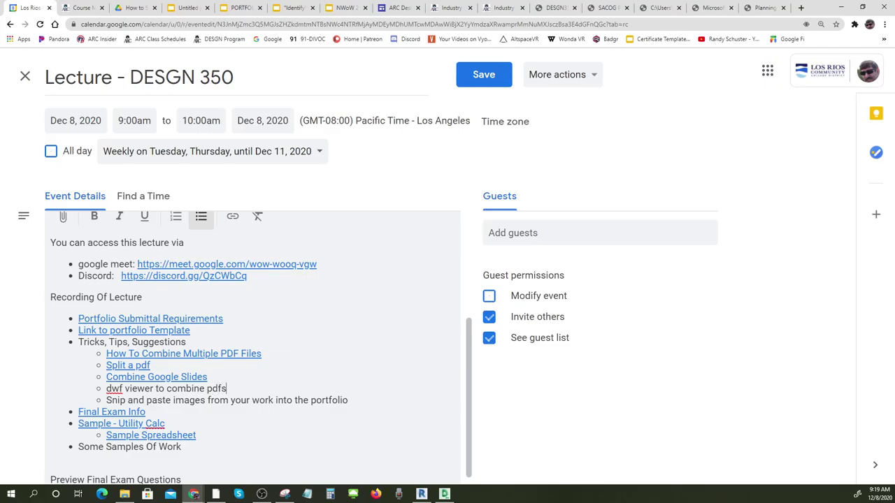
text( and mark-up)
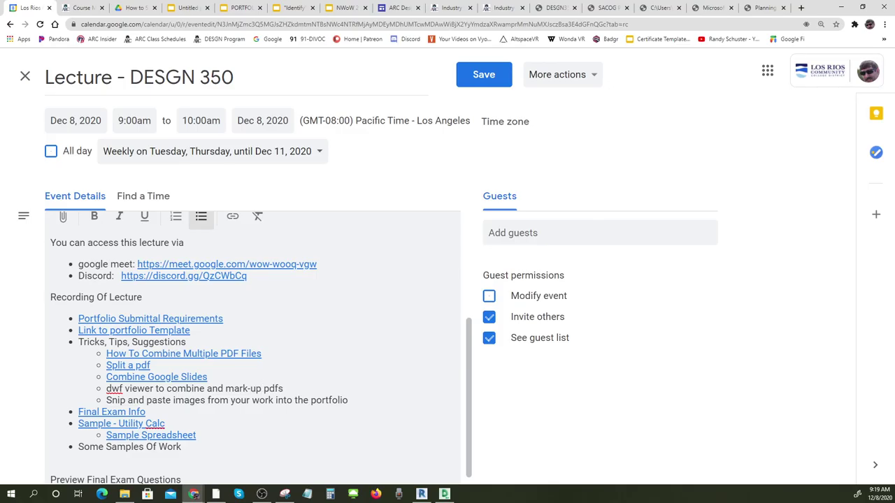
click(484, 74)
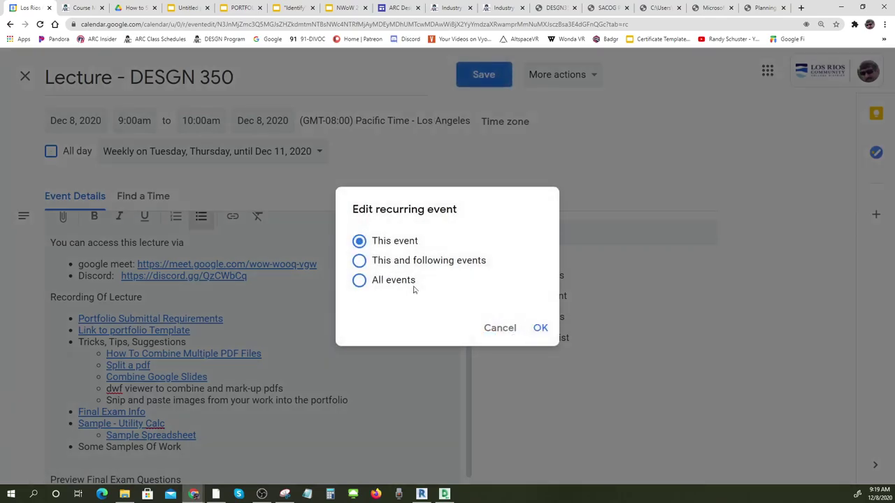
click(541, 328)
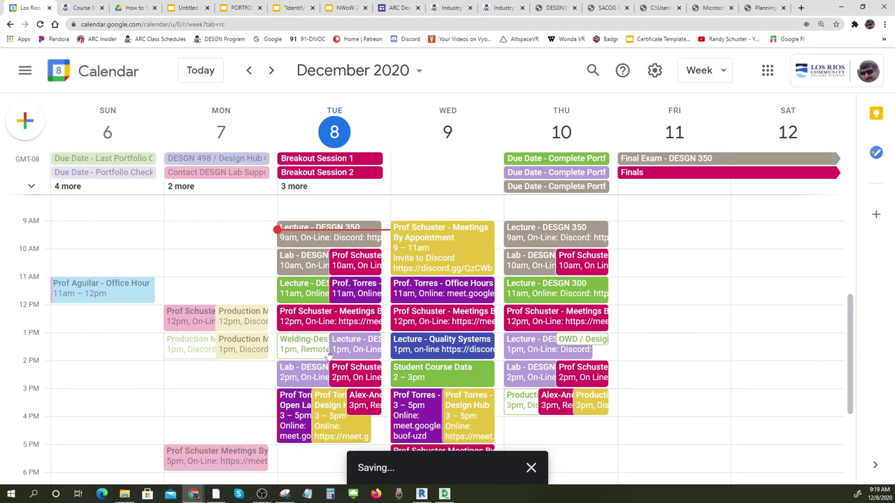
Reopen the December 8 DESGN 350 lecture's details and review its list of tricks, tips and suggestions.
click(320, 236)
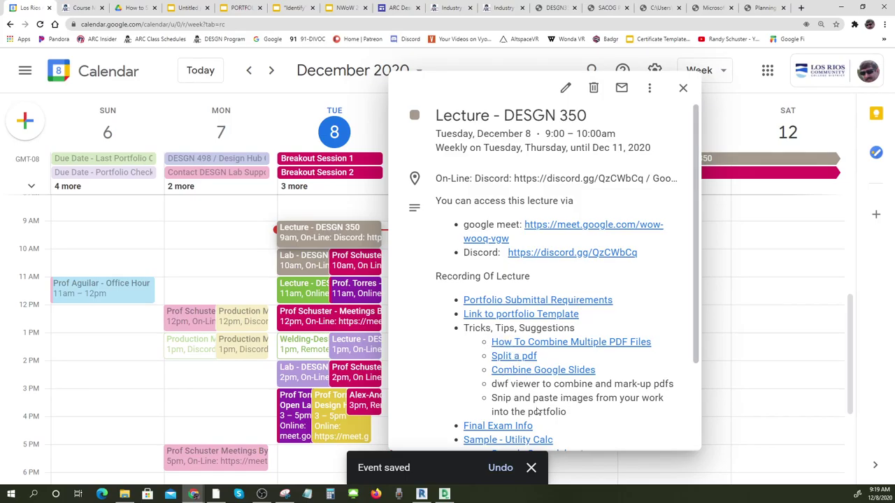
scroll(568, 436, down, 2)
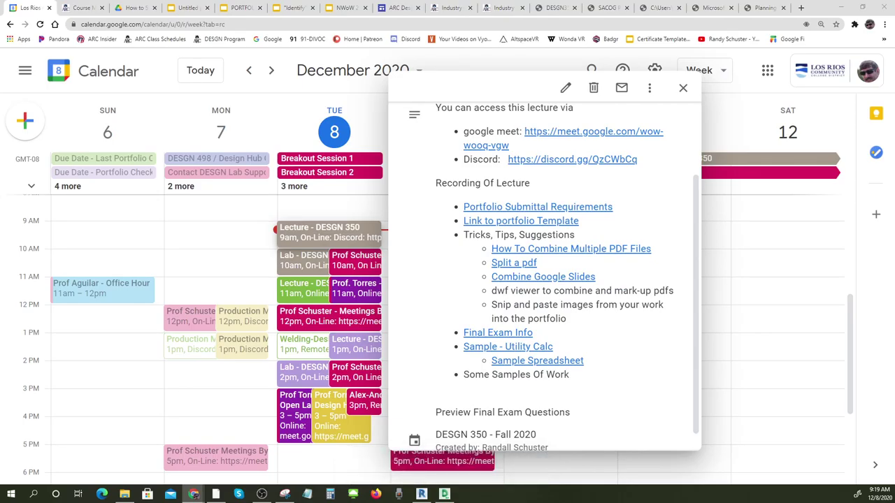
key(super+d)
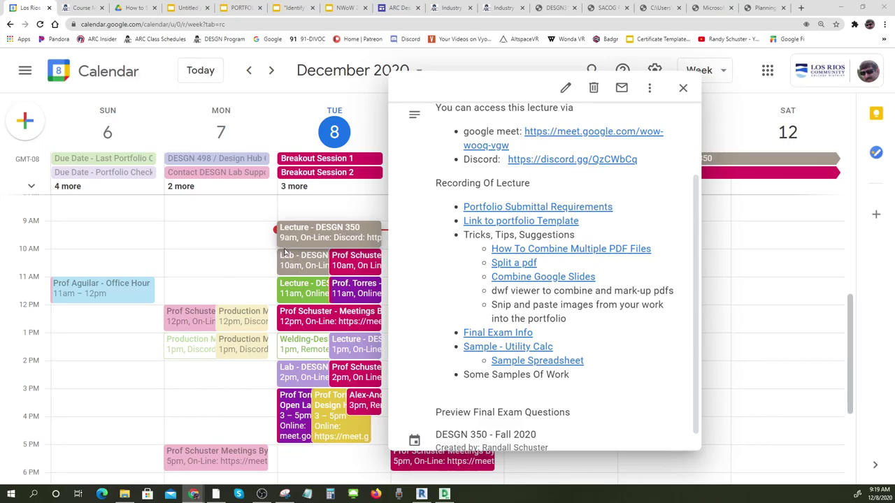
Switch to the Canvas course and look through its list of modules, from technical information to the final exam.
click(82, 8)
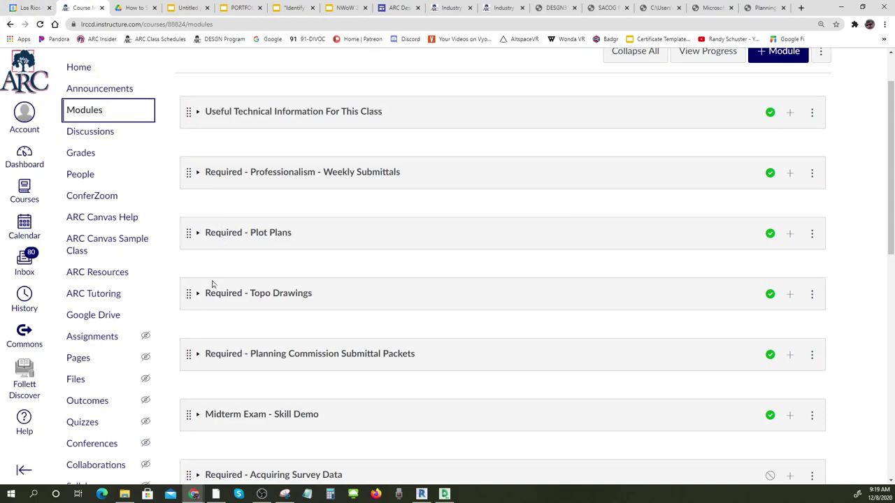
scroll(308, 264, down, 5)
scroll(325, 259, down, 2)
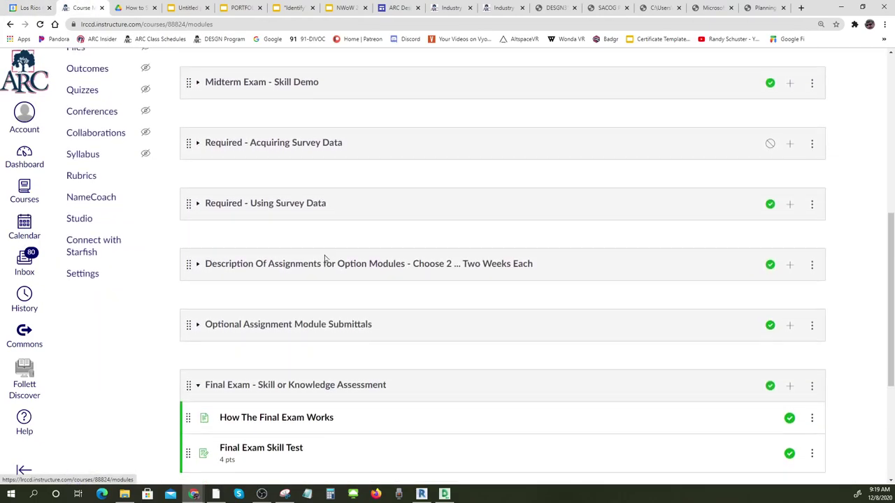
scroll(324, 261, up, 6)
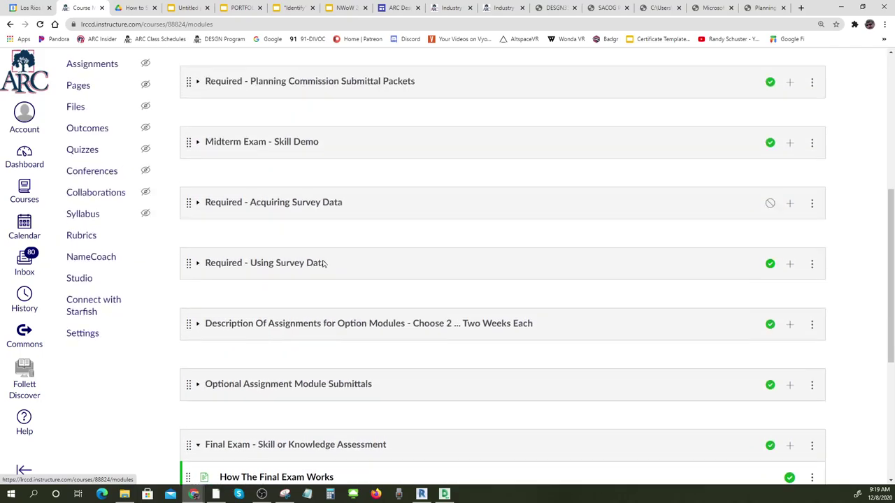
scroll(324, 262, up, 1)
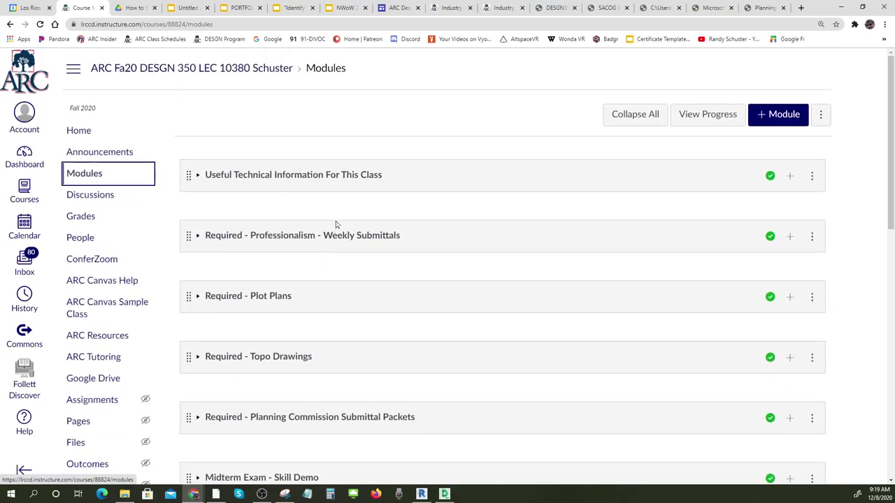
scroll(335, 227, down, 3)
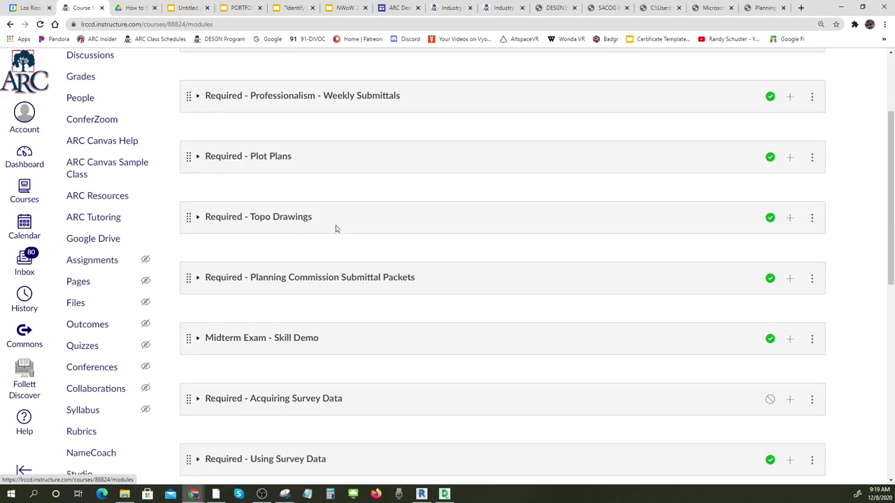
scroll(336, 228, down, 3)
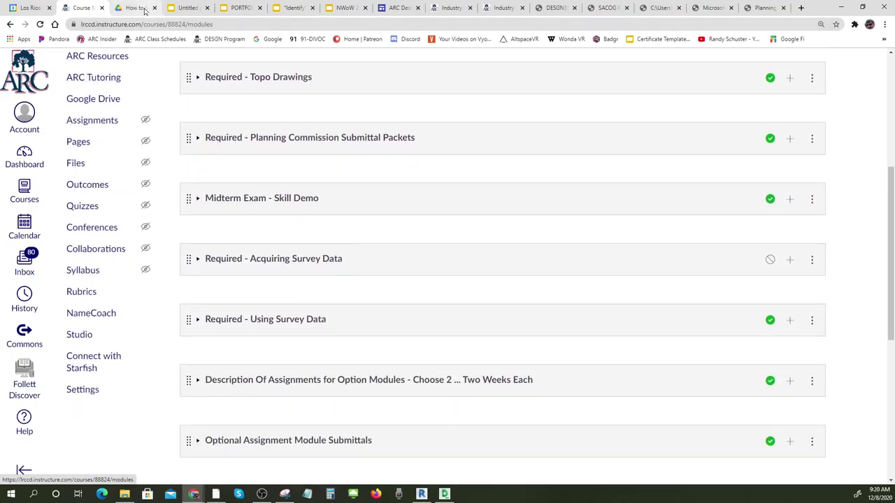
Return to the lecture event in the calendar and open its Portfolio Submittal Requirements link.
click(27, 8)
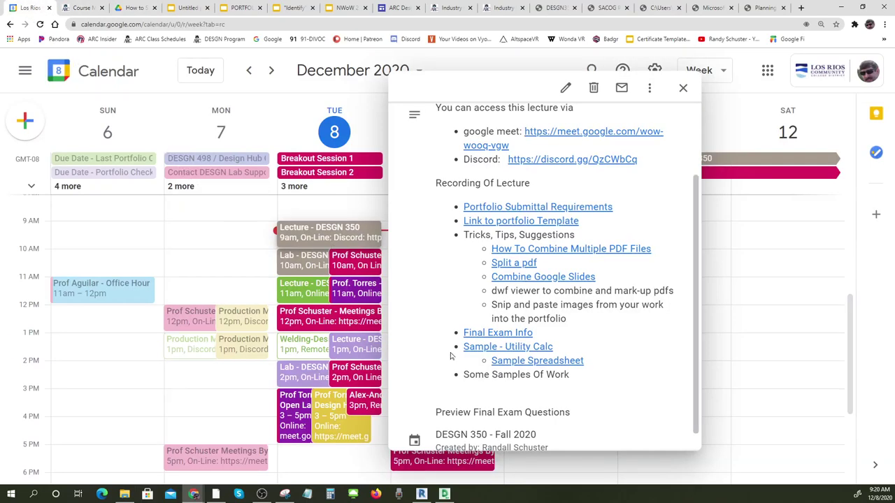
click(498, 208)
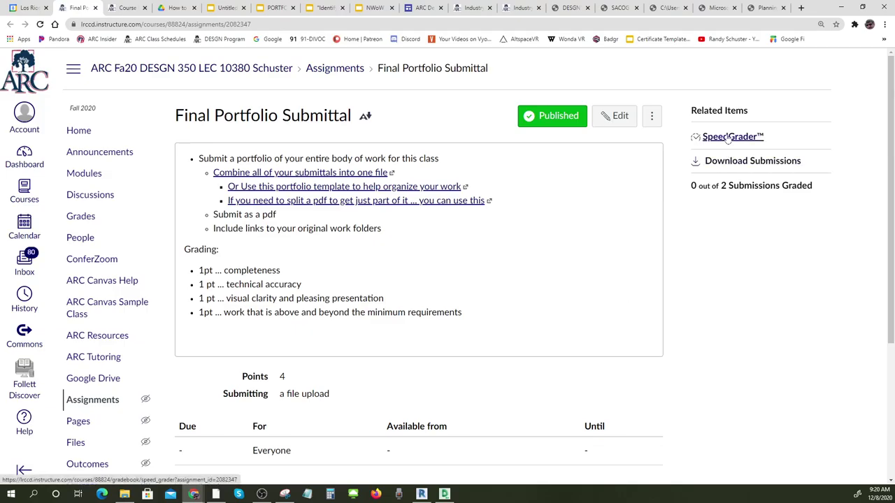
Open SpeedGrader for the Final Portfolio Submittal and switch to the student submission containing Final Portfolio Design 350.pdf.
click(729, 137)
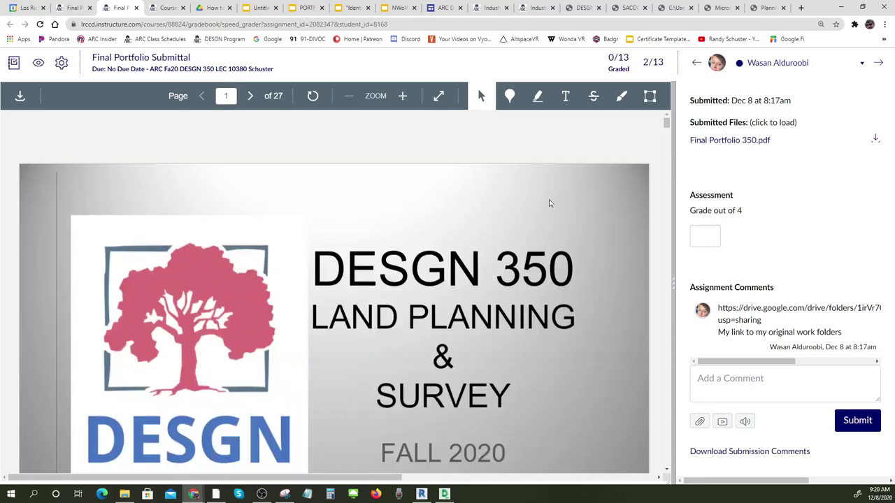
click(862, 63)
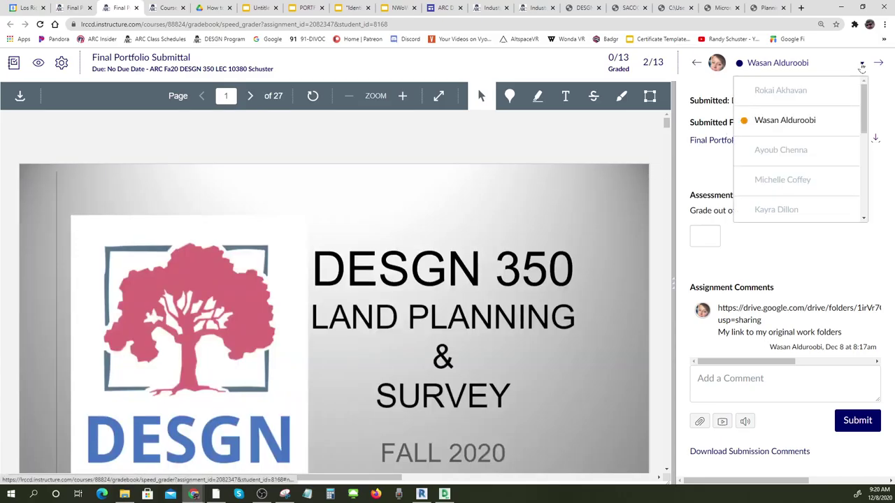
drag(865, 112, 871, 201)
click(789, 180)
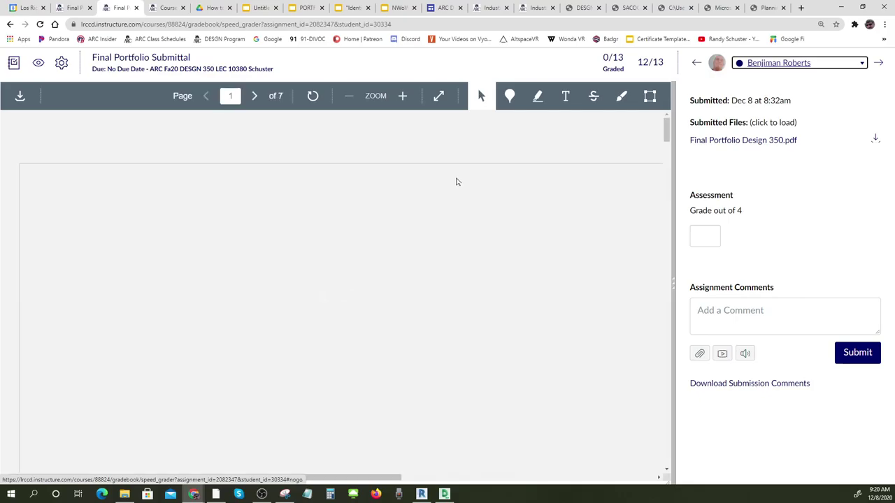
Look through the submitted portfolio from the contents page through plot plans, topo drawings, land planning documents and survey data to the industry choice drawings.
scroll(541, 228, down, 9)
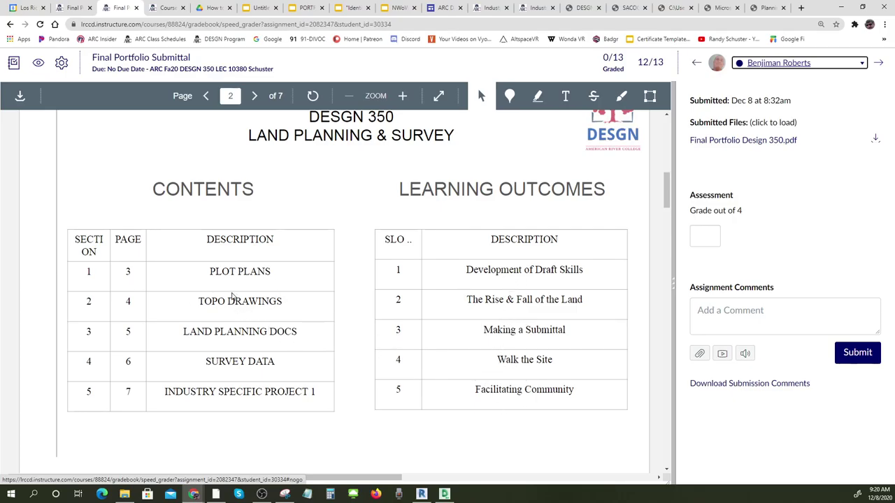
scroll(338, 299, down, 5)
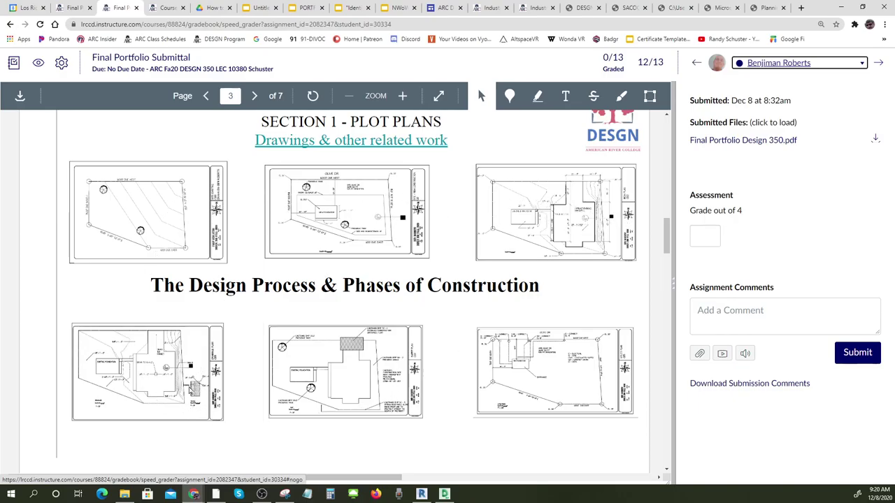
scroll(510, 358, down, 10)
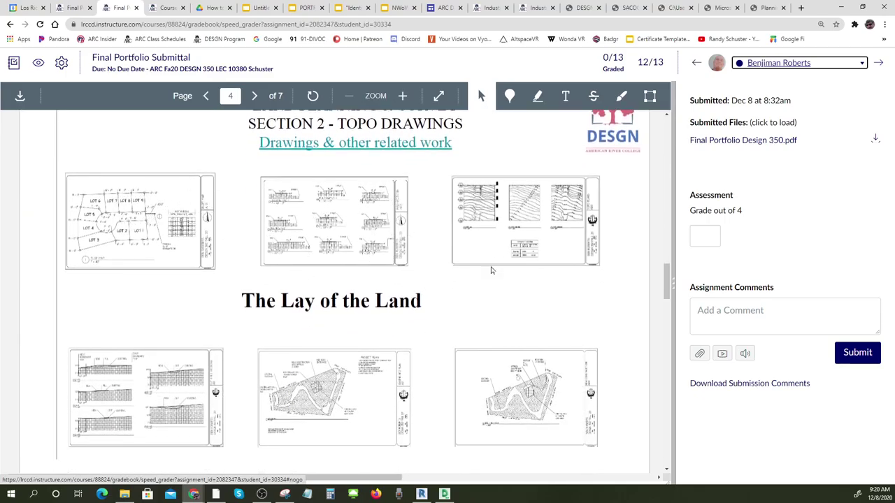
scroll(501, 362, down, 2)
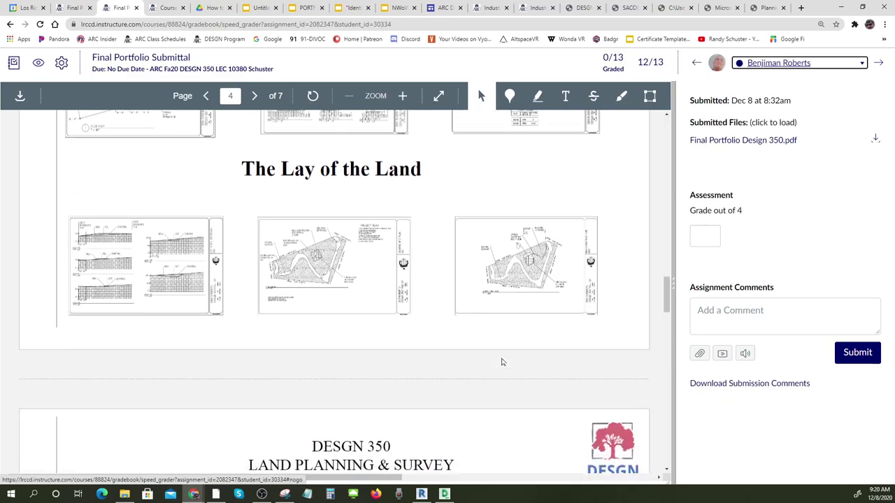
scroll(501, 362, down, 4)
scroll(501, 363, down, 1)
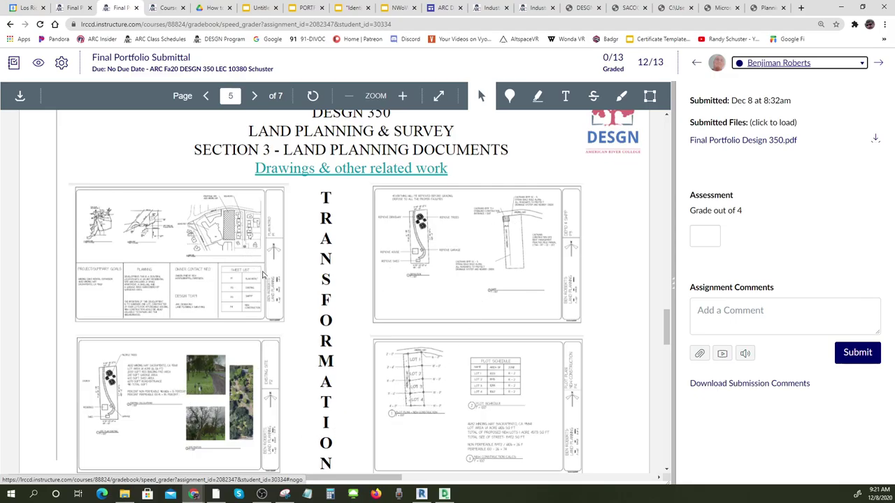
scroll(263, 276, down, 4)
scroll(263, 274, down, 2)
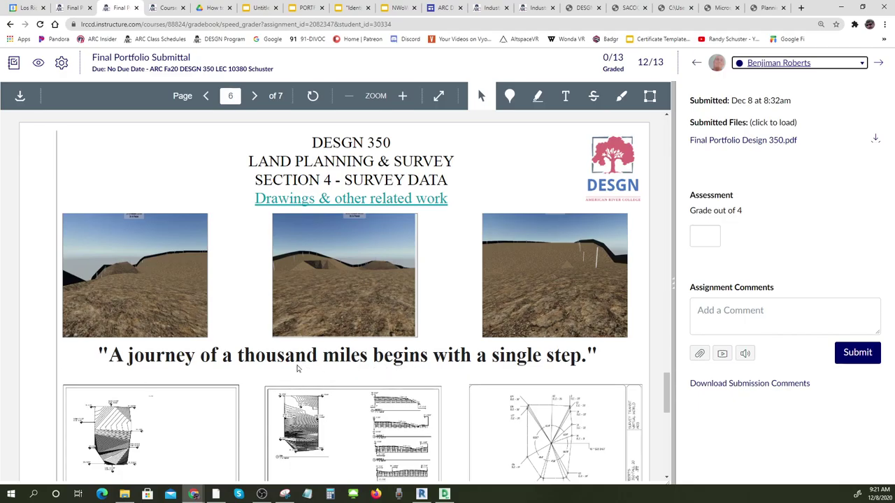
scroll(297, 366, down, 5)
scroll(298, 368, down, 2)
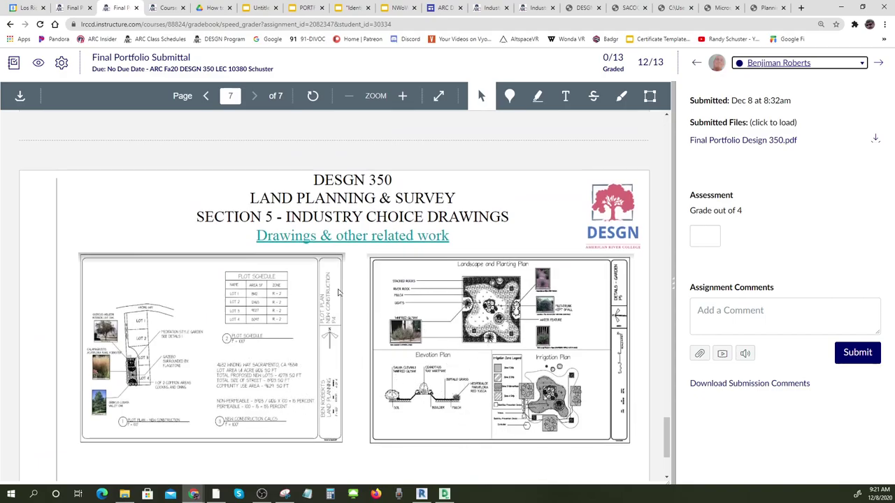
scroll(526, 374, down, 2)
scroll(526, 374, up, 8)
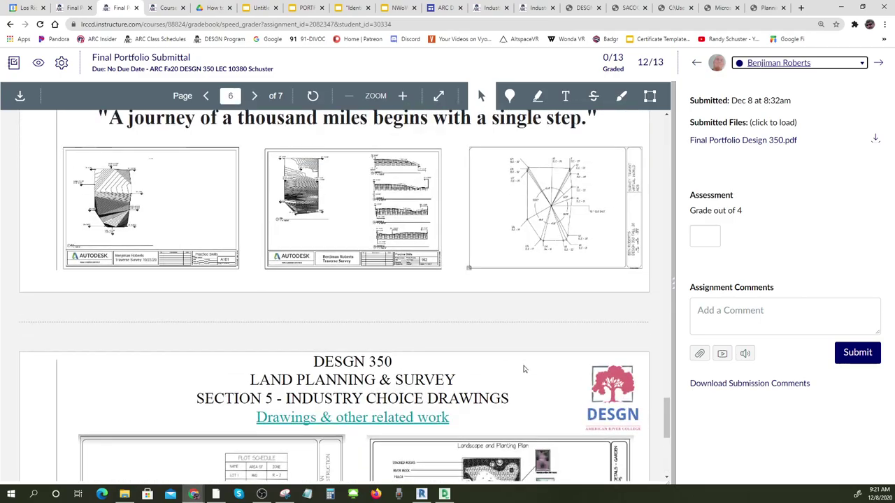
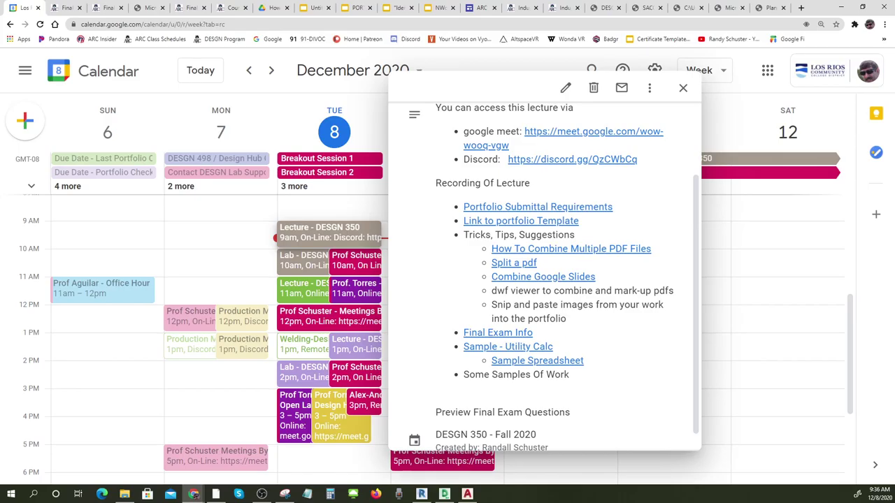
Open the Final Exam Info link in the lecture event and highlight the CC&R Write-Up line and the page title.
click(499, 336)
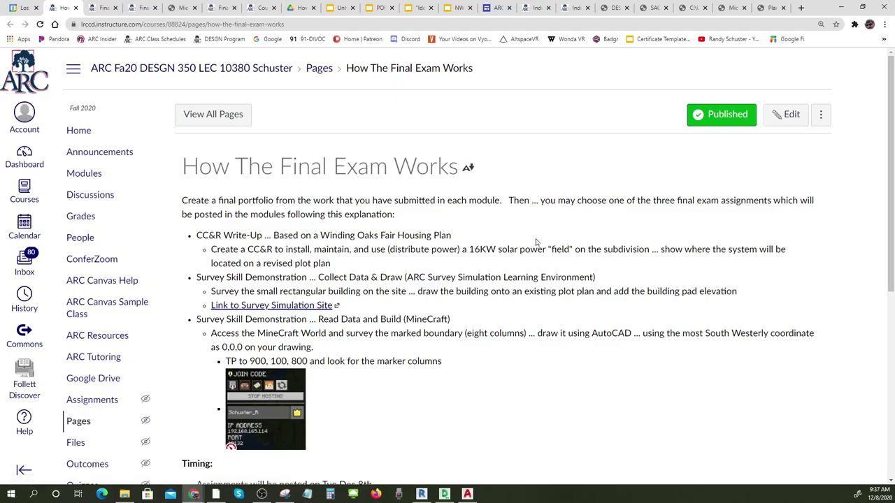
mouse_move(197, 235)
mouse_down()
mouse_move(428, 236)
mouse_move(196, 236)
mouse_up()
click(463, 241)
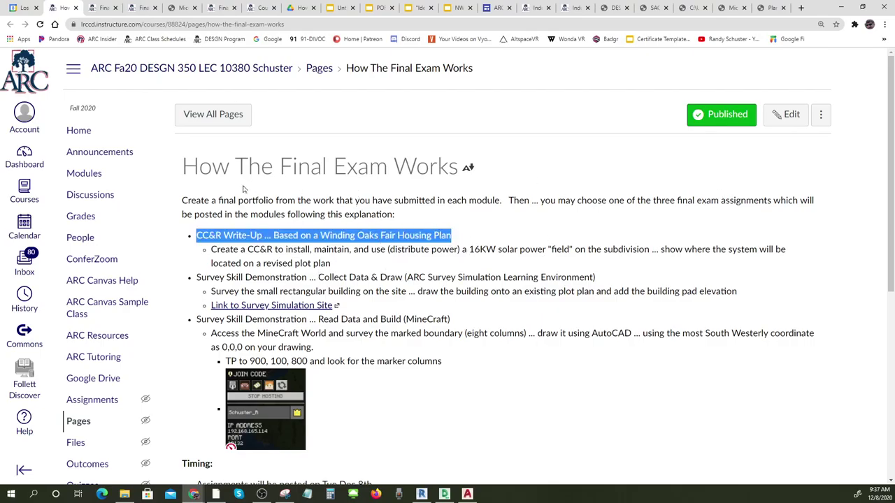
drag(182, 172, 461, 181)
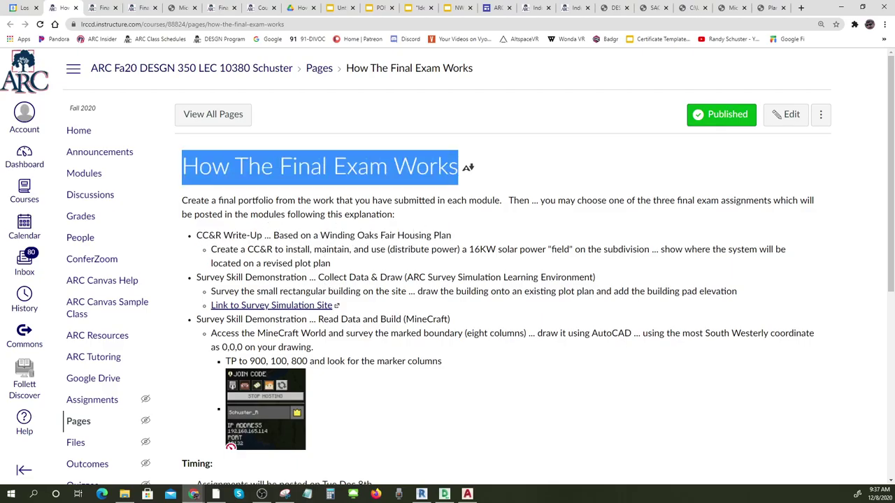
Highlight "CC&R Write-Up", "Create a CC&R" and "16KW solar power" in the first final exam option.
drag(197, 236, 262, 236)
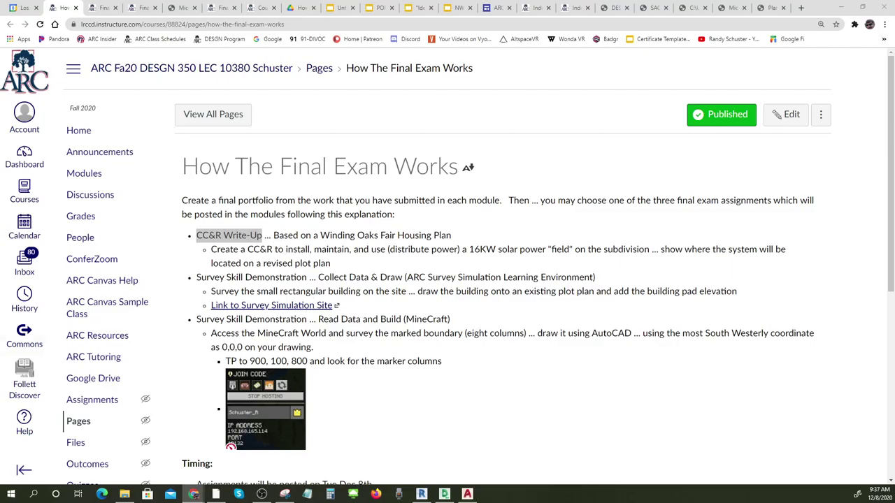
click(276, 244)
drag(263, 236, 196, 236)
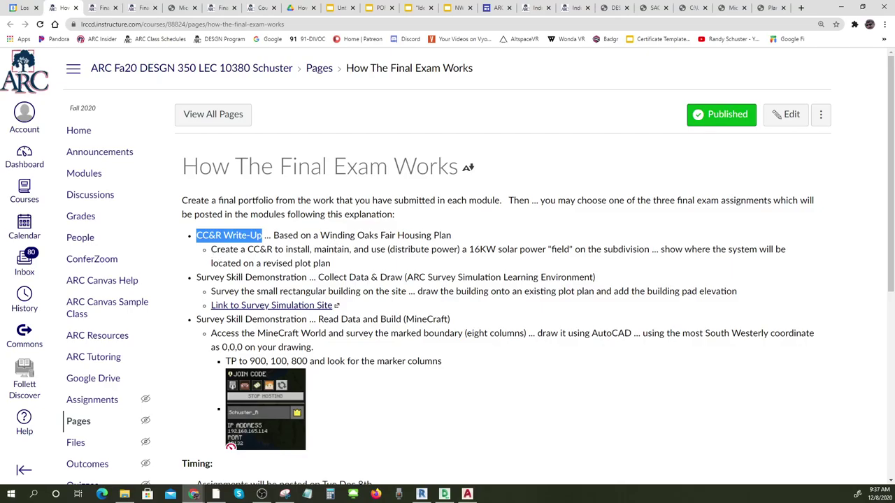
drag(211, 249, 272, 249)
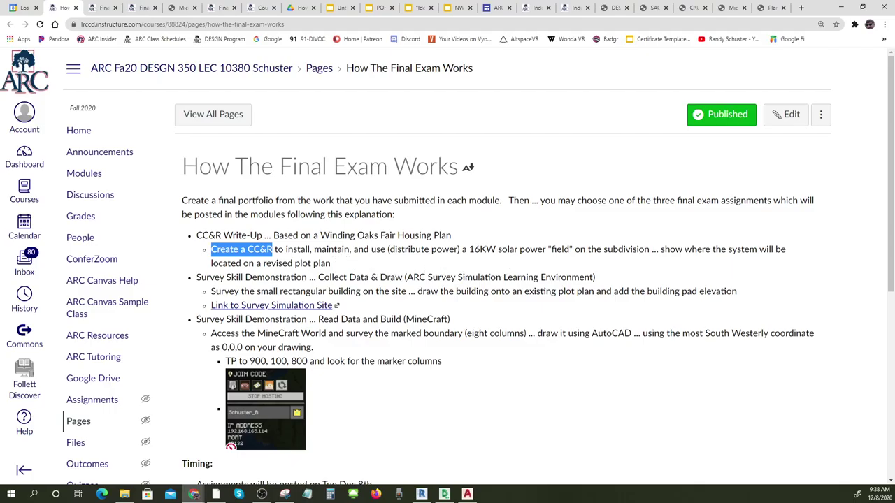
drag(468, 250, 546, 250)
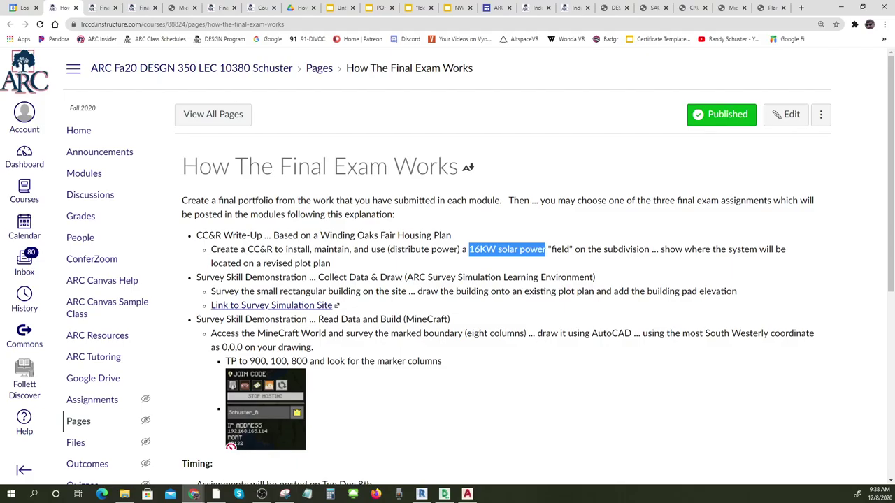
Look through the open student samples: the SACOG proposal, the Winding Oaks solar drawing, the industry assignment PDF and the Industry Choice Assignment #2 submission.
click(609, 10)
click(642, 10)
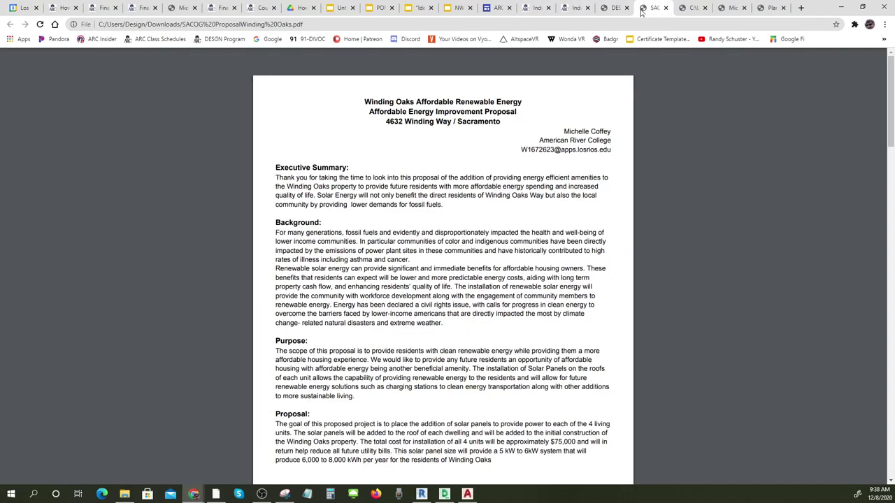
click(682, 9)
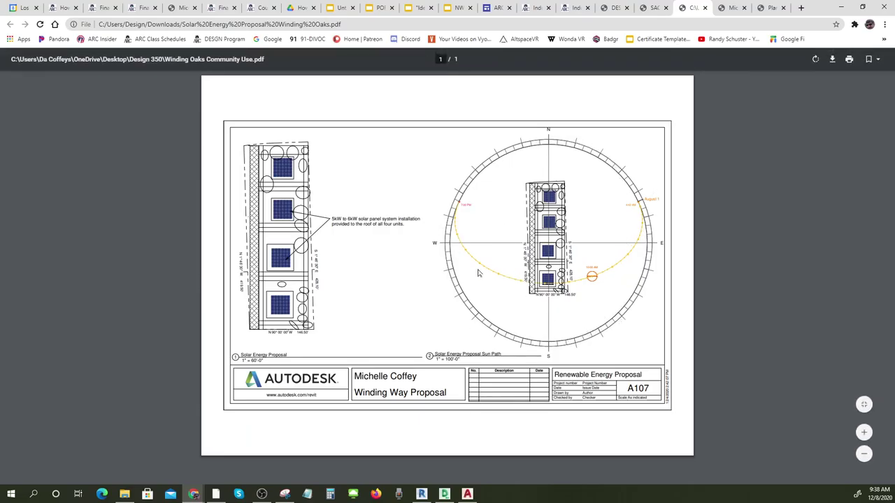
click(654, 10)
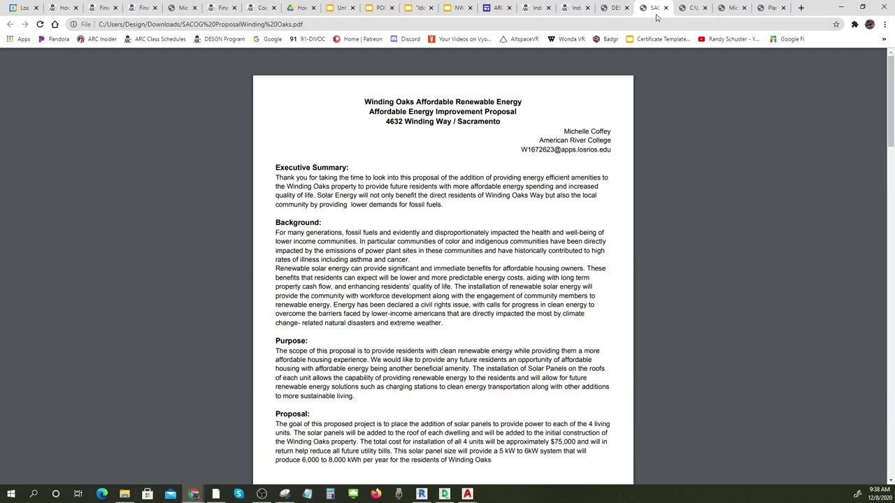
click(614, 8)
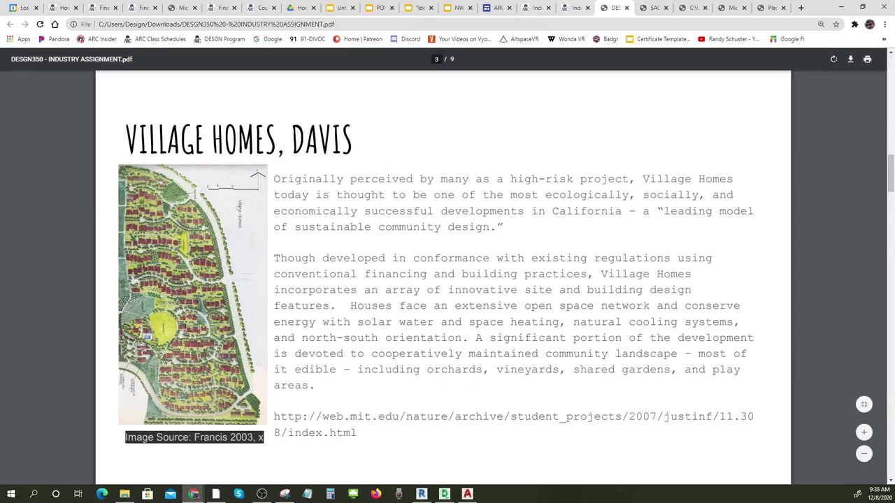
click(575, 8)
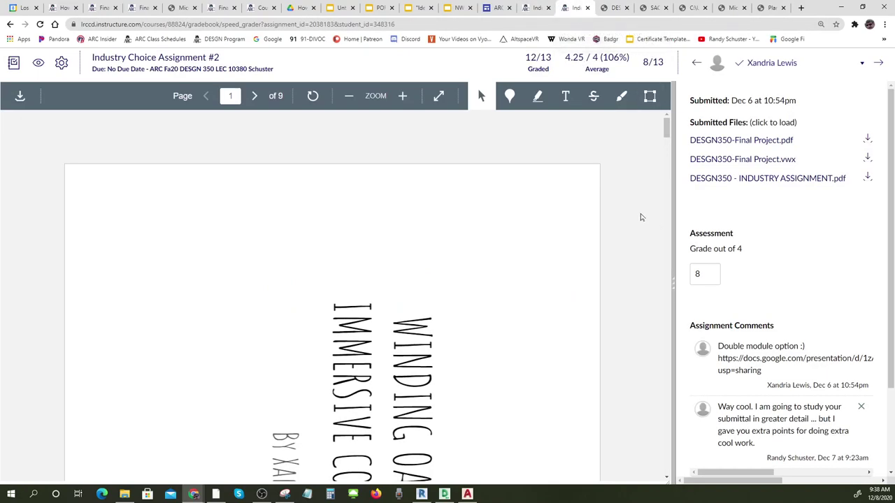
Return to the How The Final Exam Works page and highlight "16KW solar power "field" on the subdivision" and its single terms.
click(30, 10)
click(66, 9)
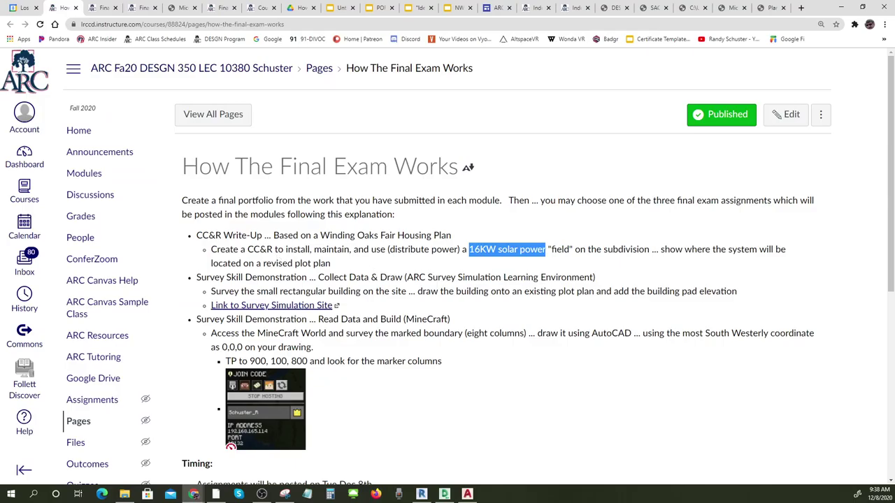
double_click(482, 249)
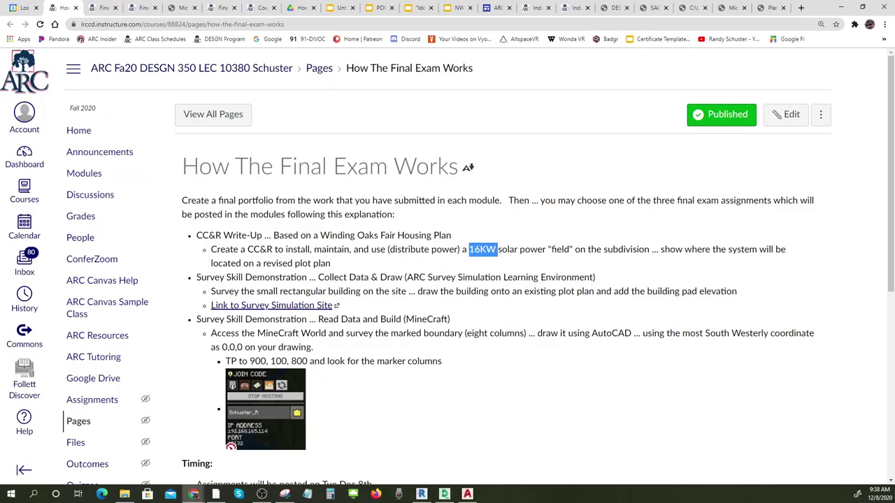
drag(482, 249, 651, 250)
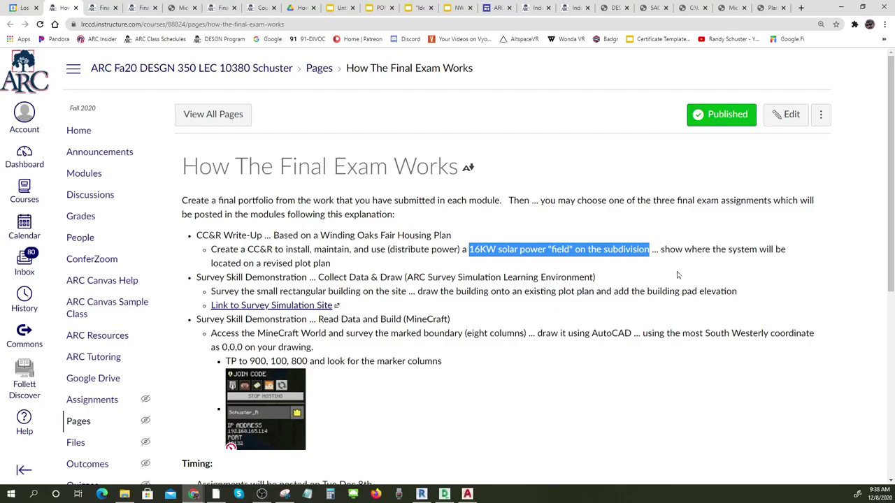
click(568, 256)
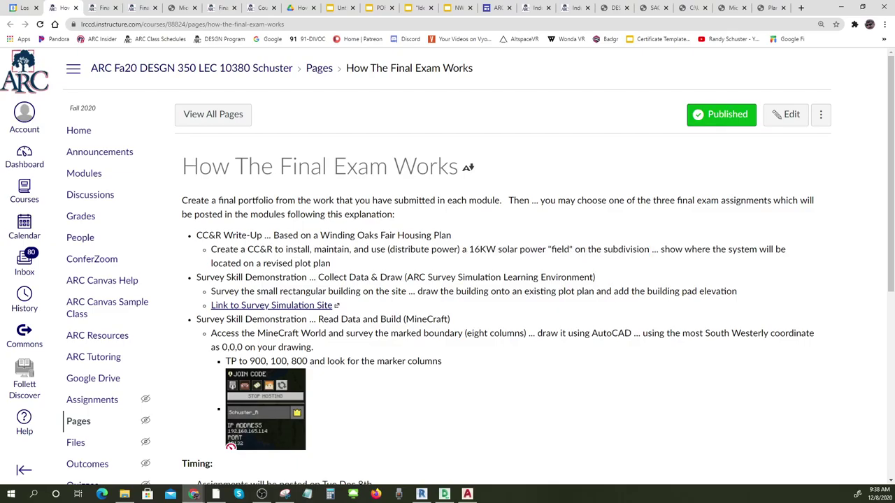
drag(469, 250, 495, 249)
drag(552, 249, 570, 249)
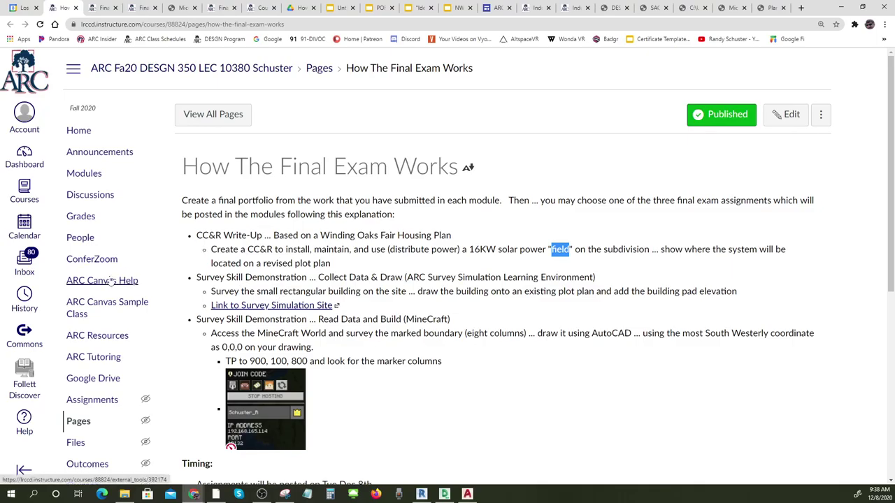
click(694, 347)
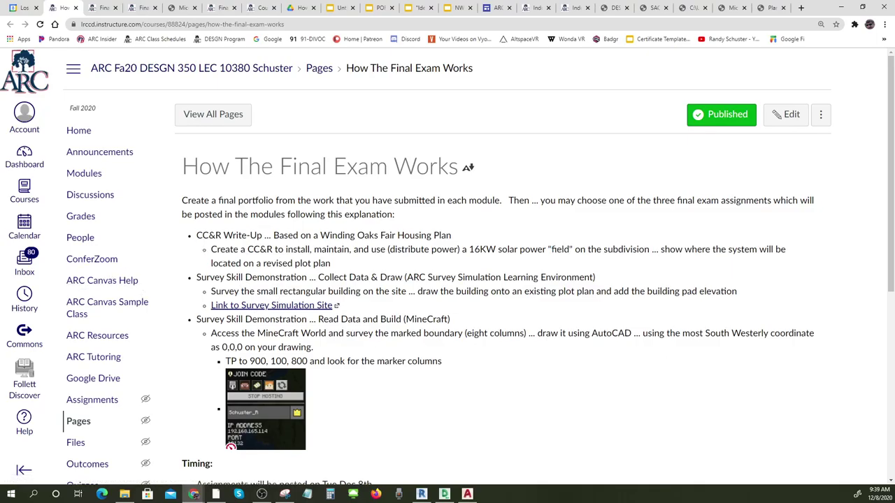
Highlight "field", "CC&R" and the requirement to show the system's location on a revised plot plan.
double_click(561, 250)
drag(247, 249, 272, 249)
click(272, 250)
drag(273, 249, 246, 250)
drag(663, 250, 525, 270)
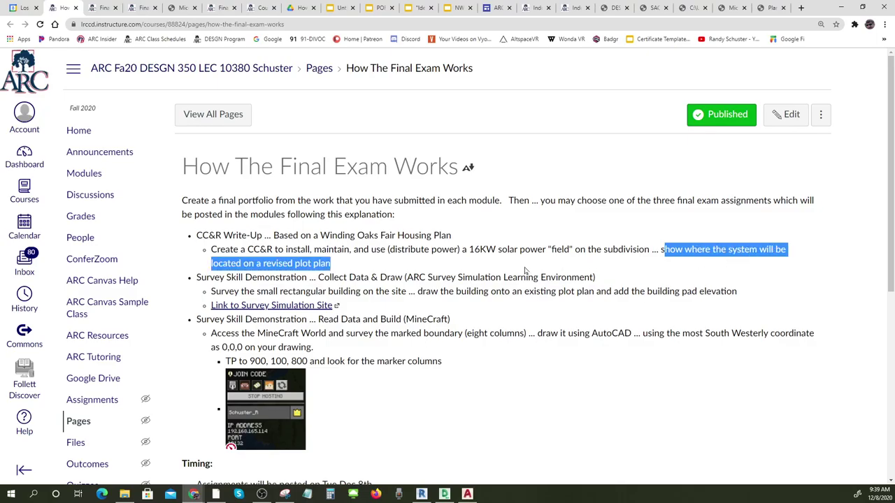
Highlight the maintain, distribute power and 16KW solar field wording, and finally the whole CC&R task description.
click(274, 249)
drag(285, 249, 349, 250)
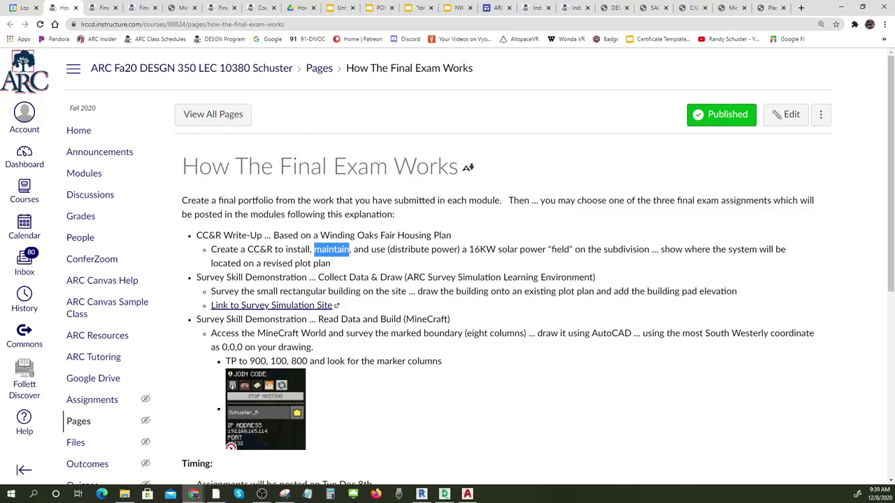
drag(389, 250, 458, 250)
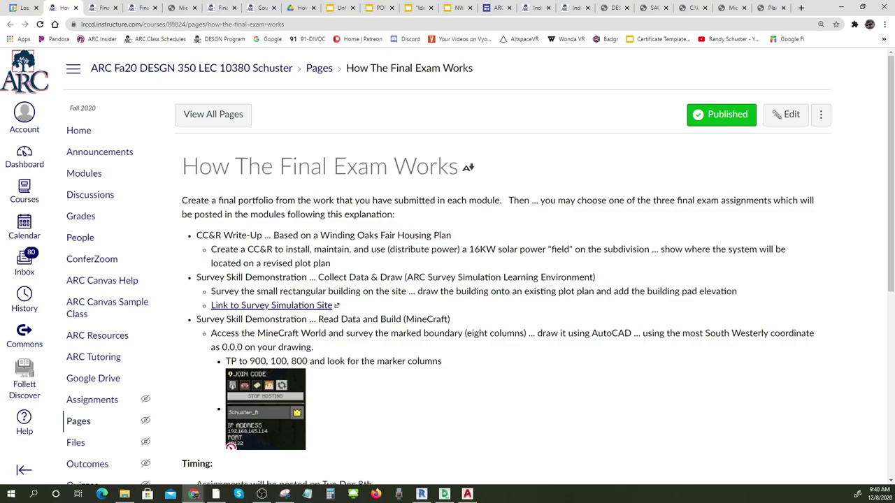
drag(468, 249, 649, 257)
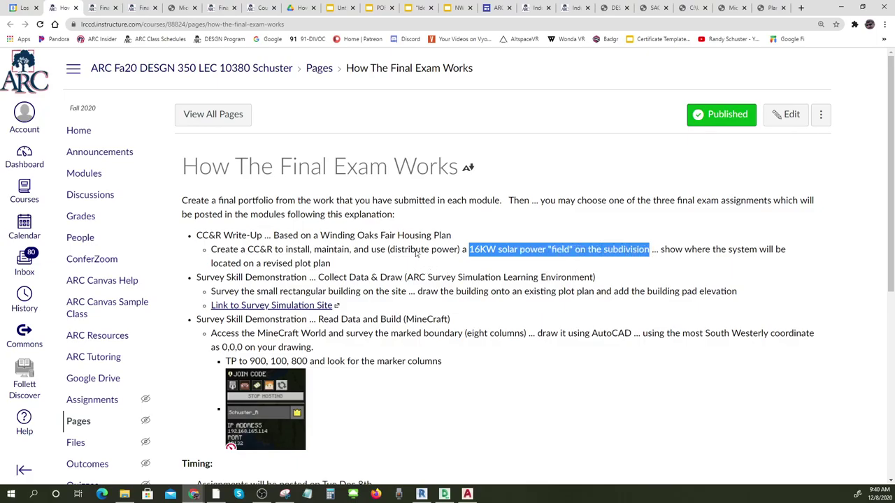
triple_click(331, 262)
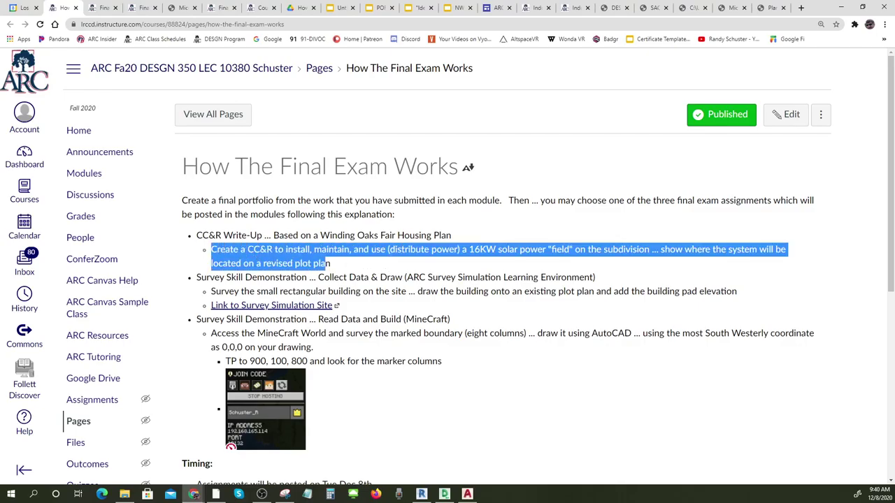
Highlight the whole CC&R task description and the heading "CC&R Write-Up ... Based on a Winding Oaks Fair Housing Plan".
click(391, 266)
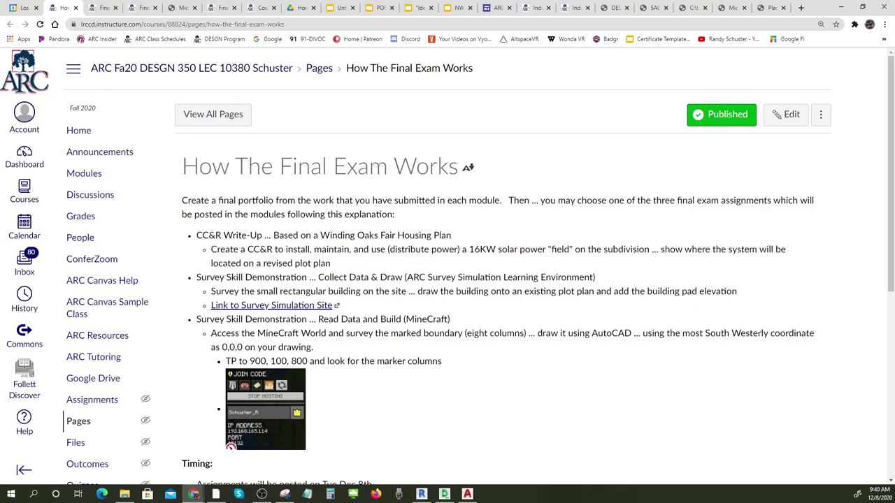
drag(211, 250, 573, 264)
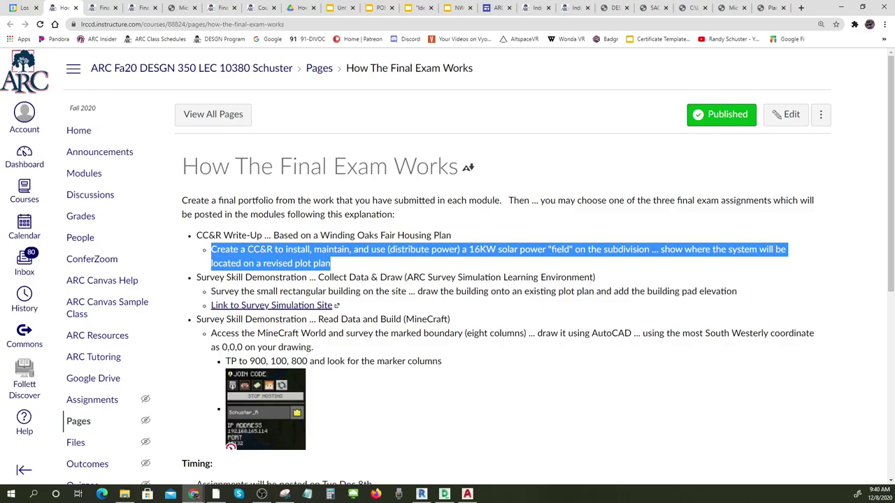
drag(197, 235, 453, 236)
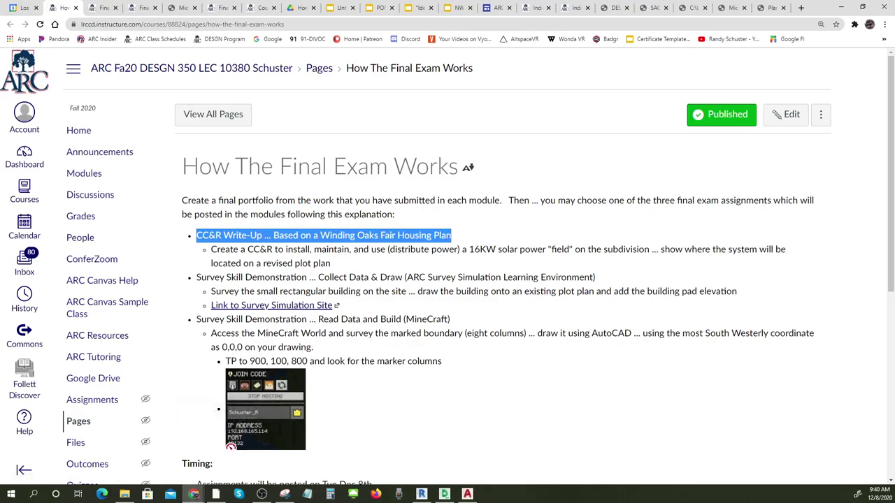
Highlight the "Collect Data & Draw (ARC Survey Simulation Learning Environment)" heading, "Survey Skill Demonstration" and "Survey the small rectangular building on the site".
drag(196, 278, 604, 282)
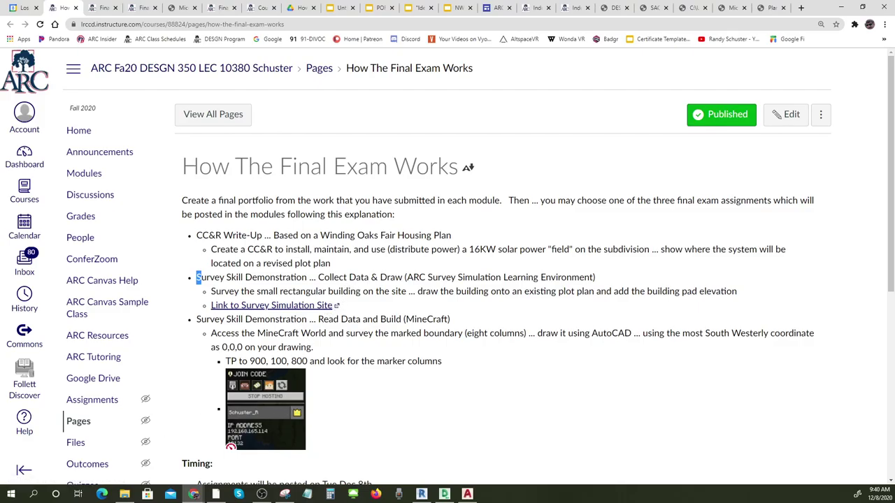
drag(318, 277, 594, 278)
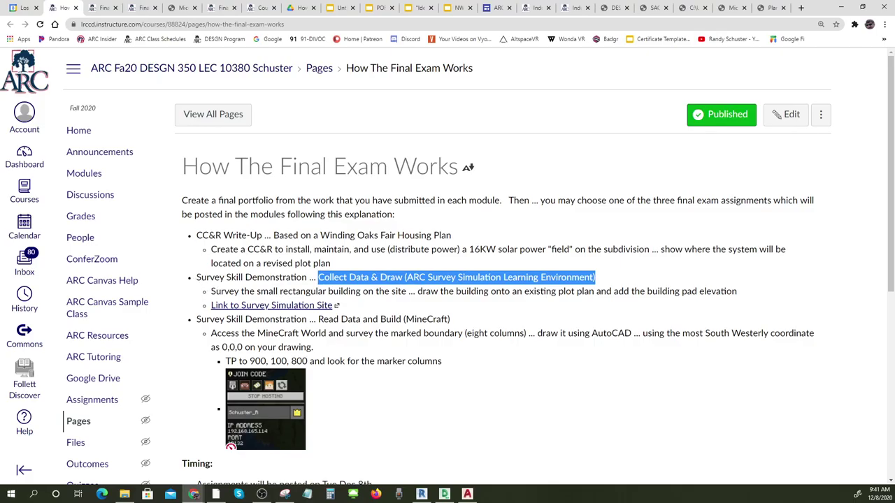
mouse_move(196, 278)
mouse_down()
mouse_move(617, 280)
mouse_move(604, 285)
mouse_up()
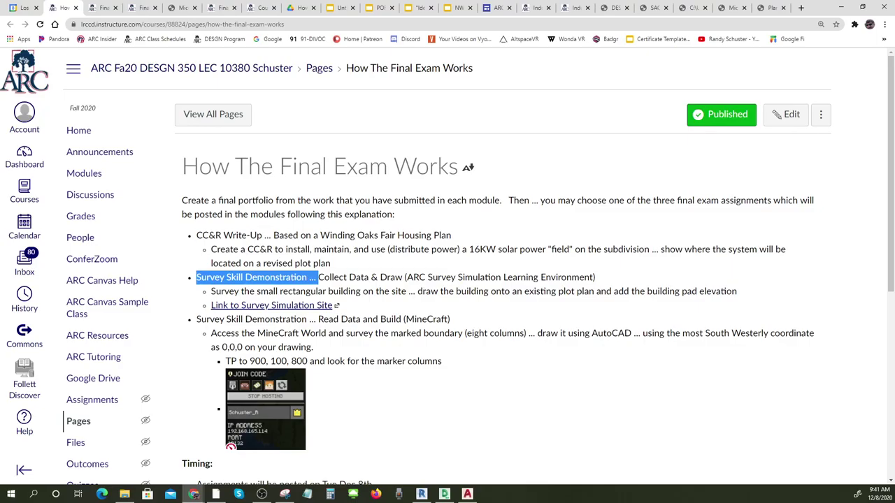
drag(211, 291, 406, 292)
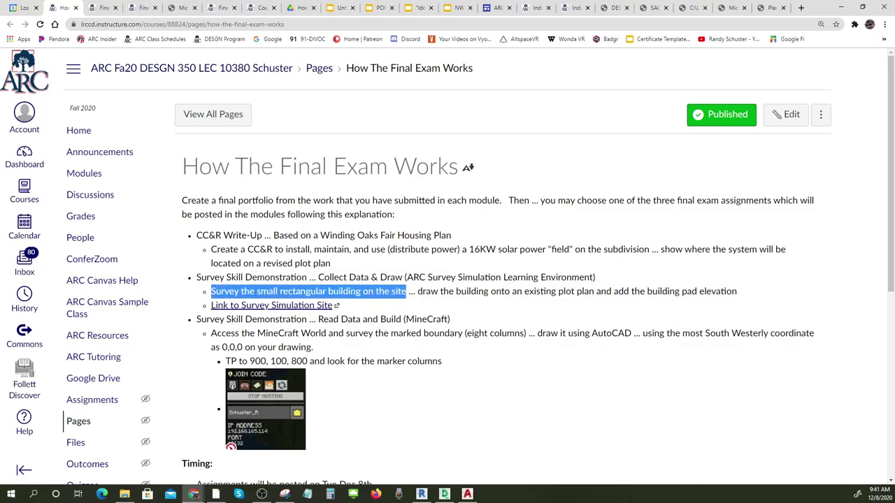
Open the survey simulation link in a new tab and start the Survey Map simulation.
right_click(264, 306)
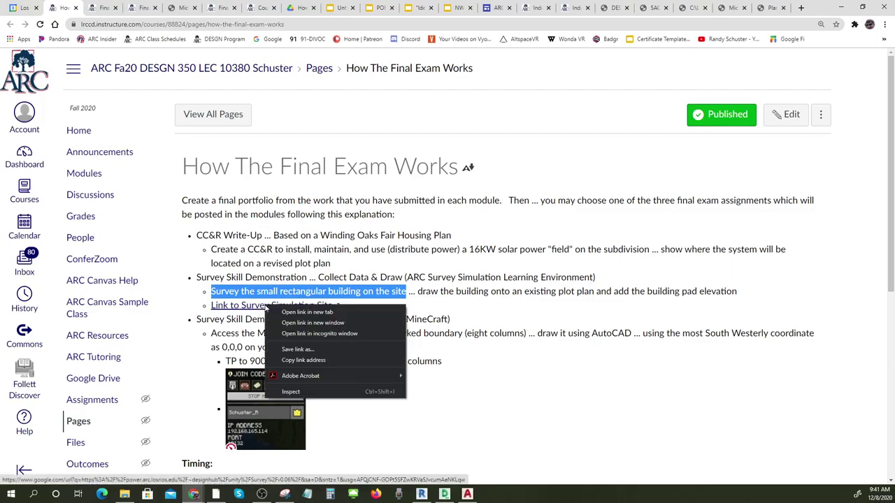
click(283, 313)
click(100, 7)
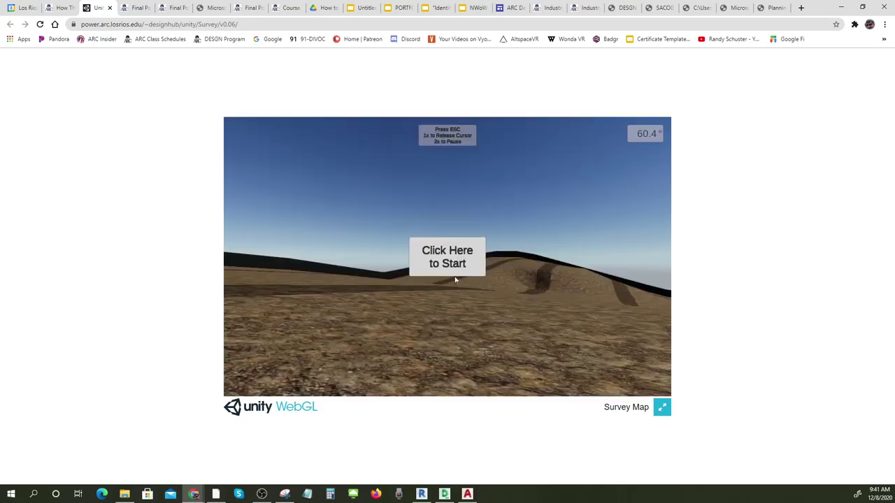
click(456, 253)
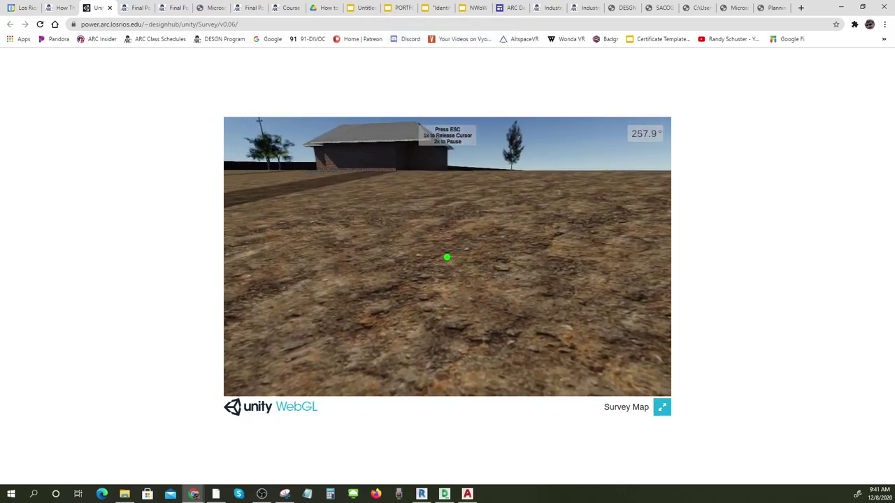
Walk across the survey site to the small rectangular brick building and examine its corners up close.
click(408, 265)
key(w)
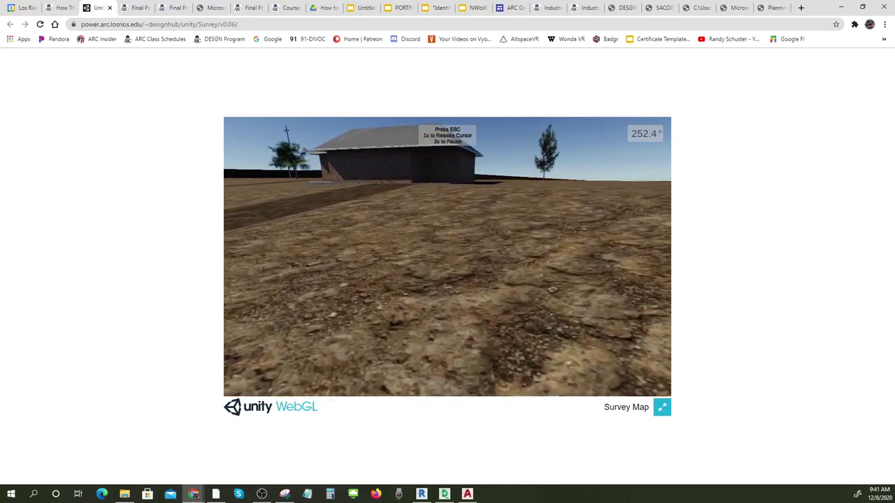
key(w)
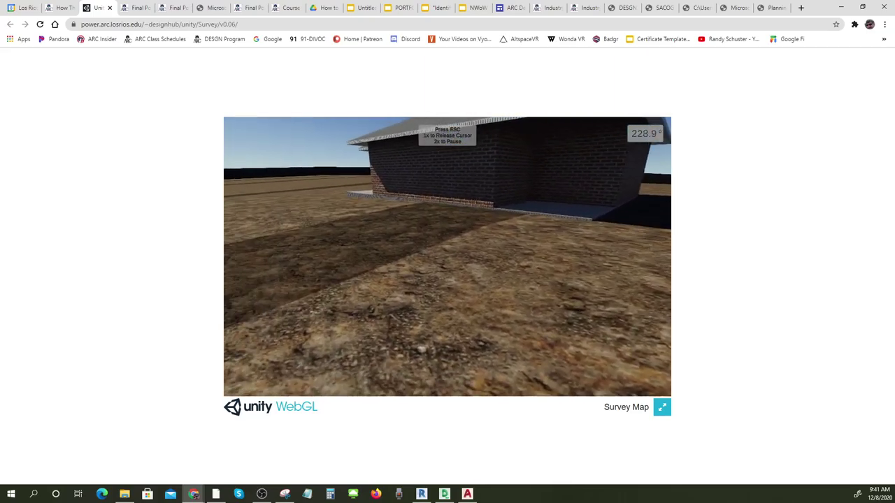
key(w)
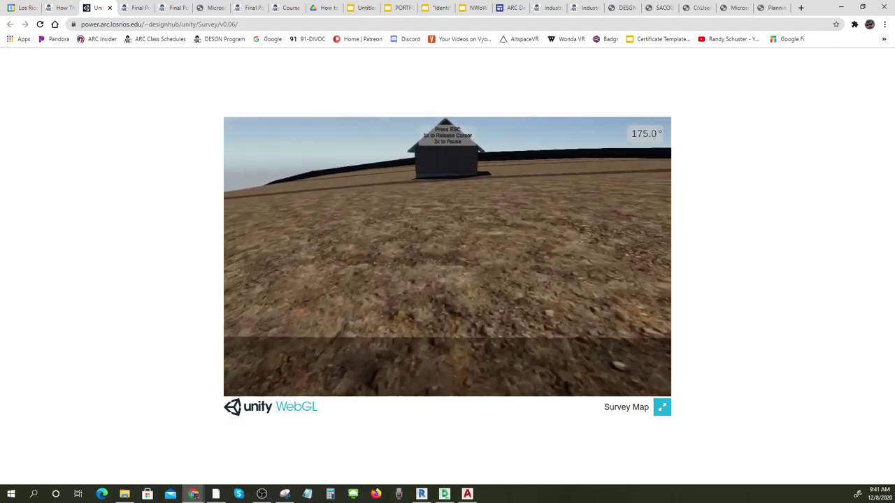
key(w)
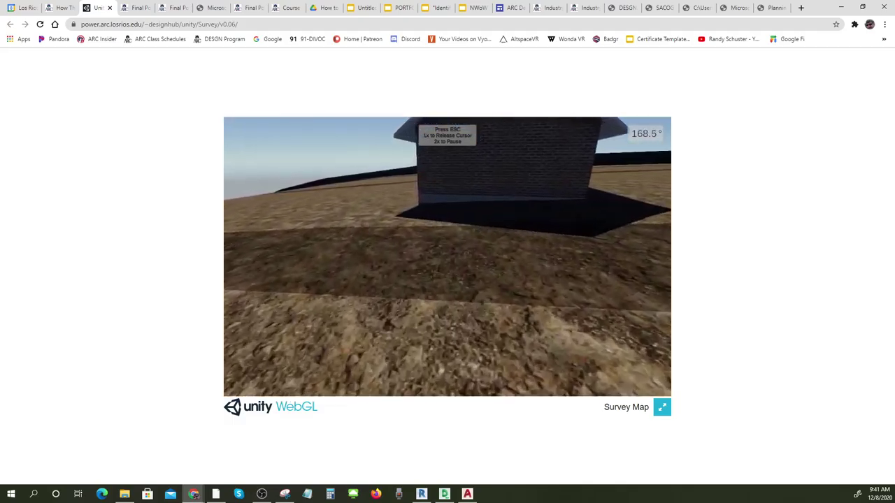
key(w)
key(w)
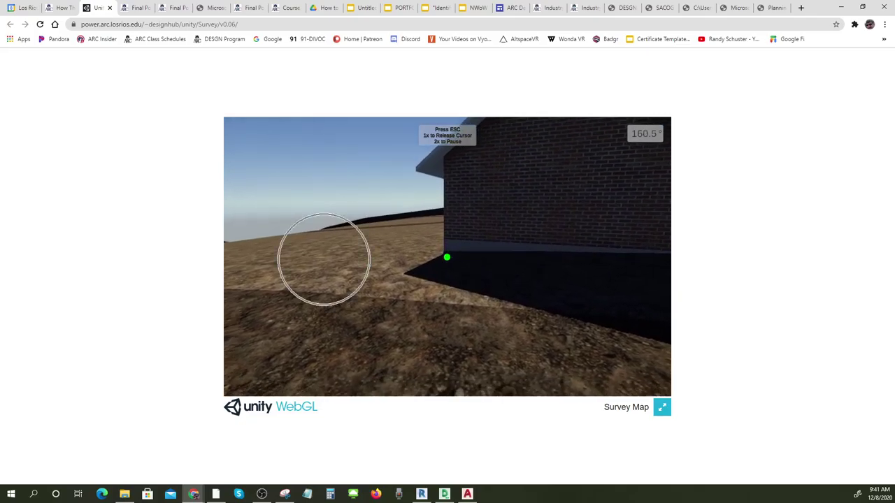
key(w)
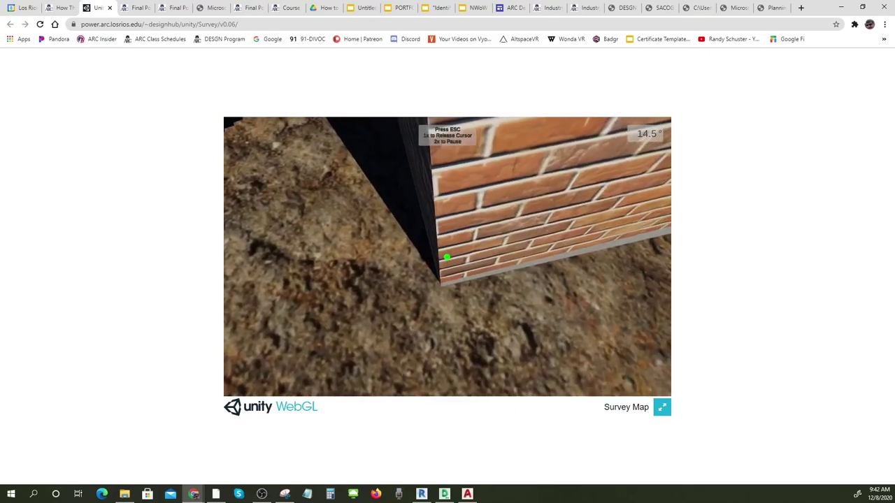
key(w)
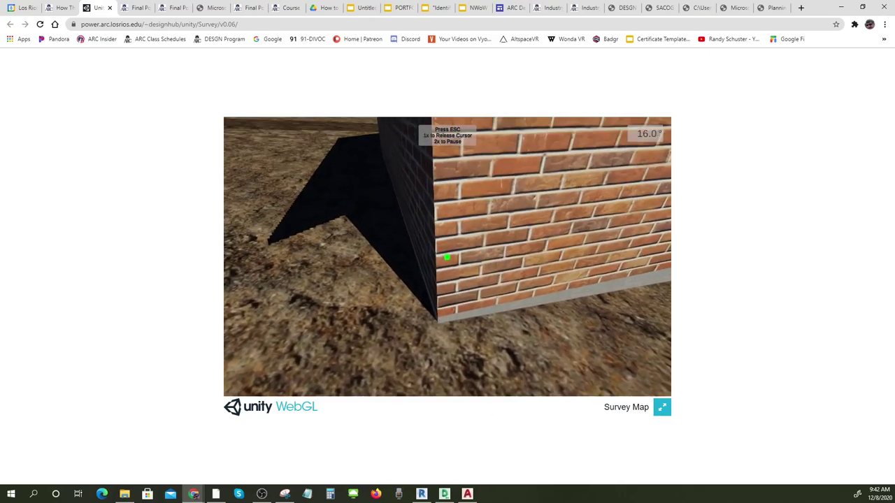
Place a survey marker at a shaded base corner of the small brick building to read its coordinates.
click(447, 257)
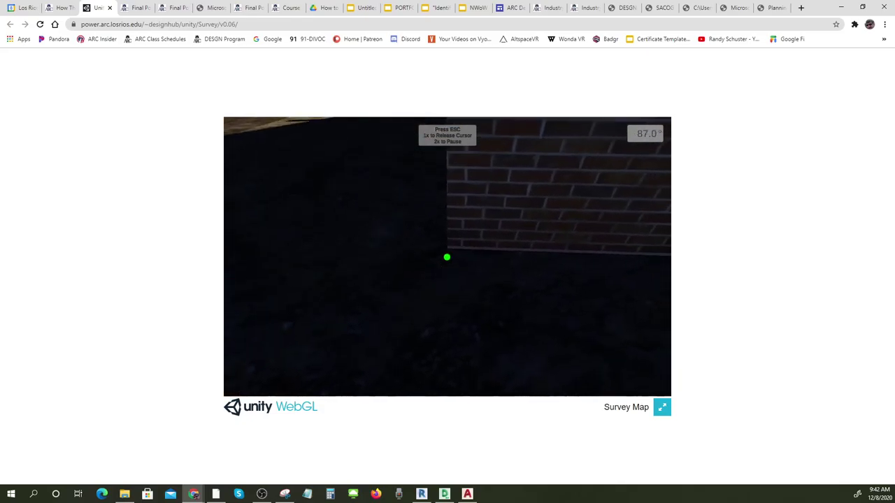
click(446, 258)
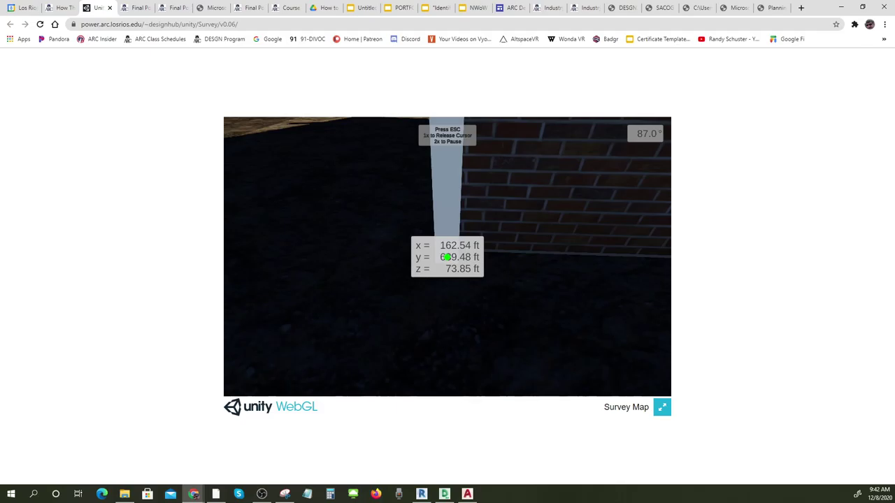
click(469, 320)
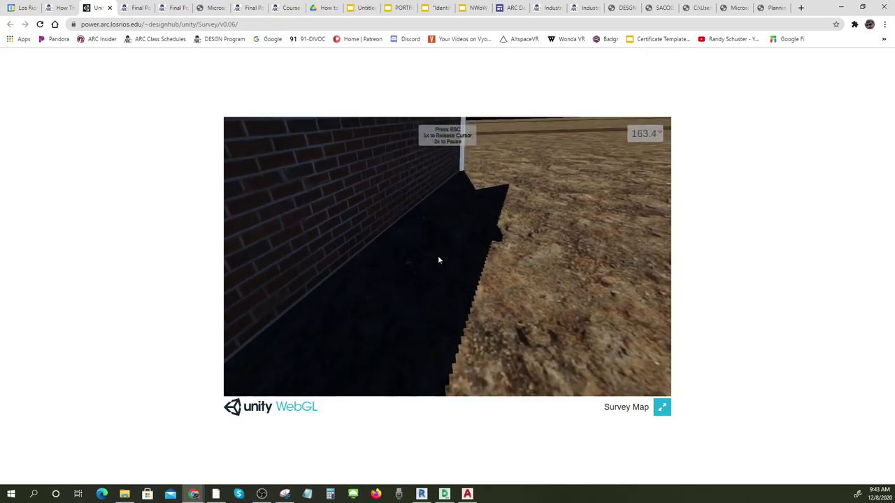
Leave the simulation, return to the How The Final Exam Works page and highlight the instruction to draw the building and add its pad elevation.
key(Escape)
key(Escape)
click(24, 8)
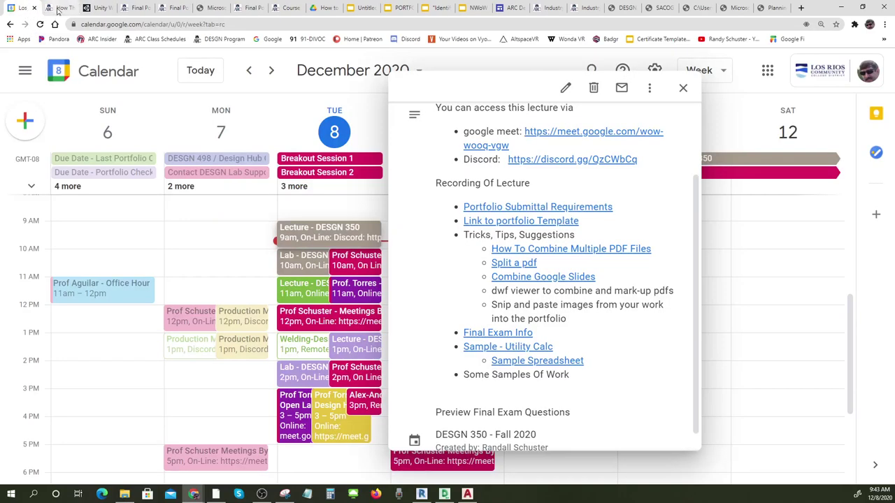
click(63, 8)
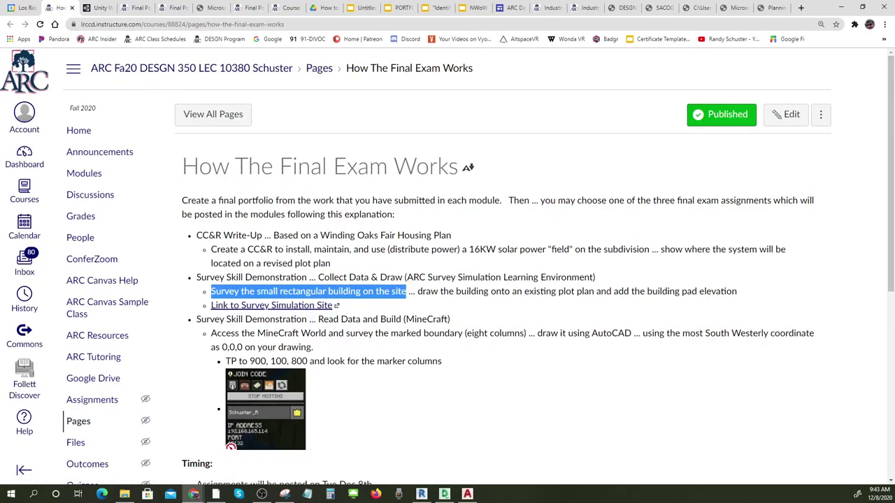
drag(417, 291, 745, 294)
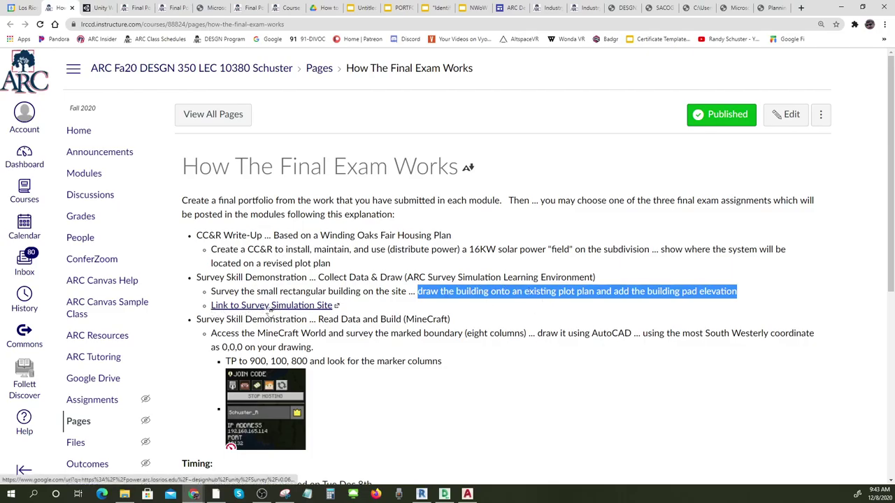
Highlight "Survey Skill Demonstration" in the second option, the third option's "Read Data and Build (MineCraft)" heading, and its single word "Build".
click(212, 289)
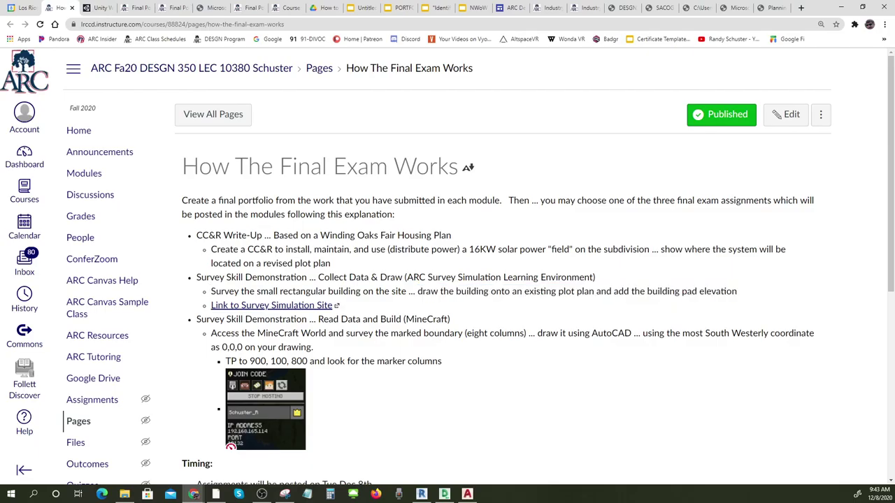
drag(200, 278, 315, 280)
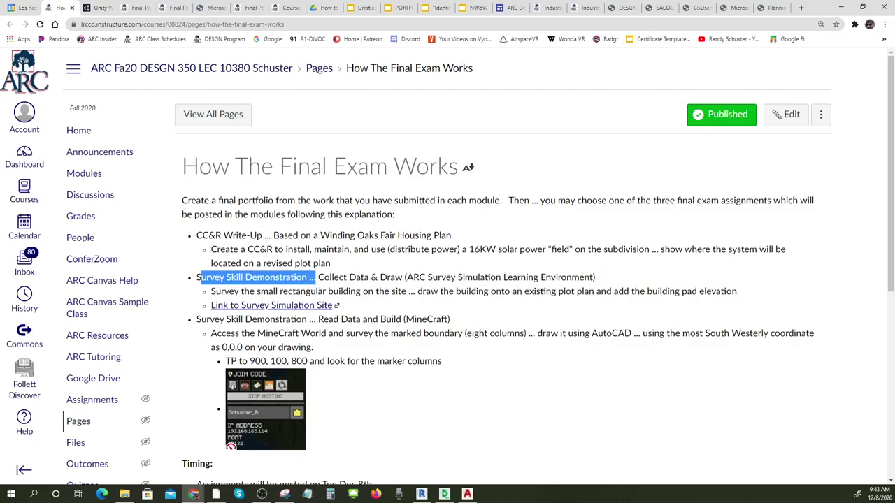
drag(196, 320, 441, 321)
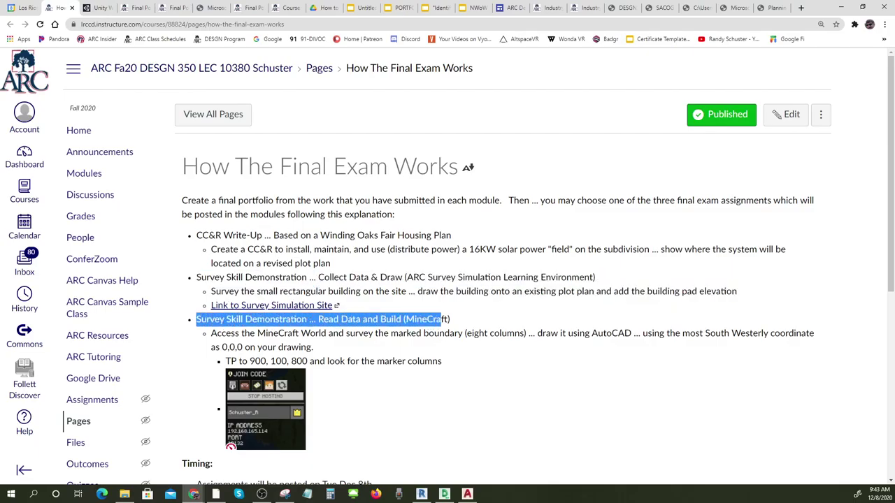
triple_click(465, 326)
click(456, 332)
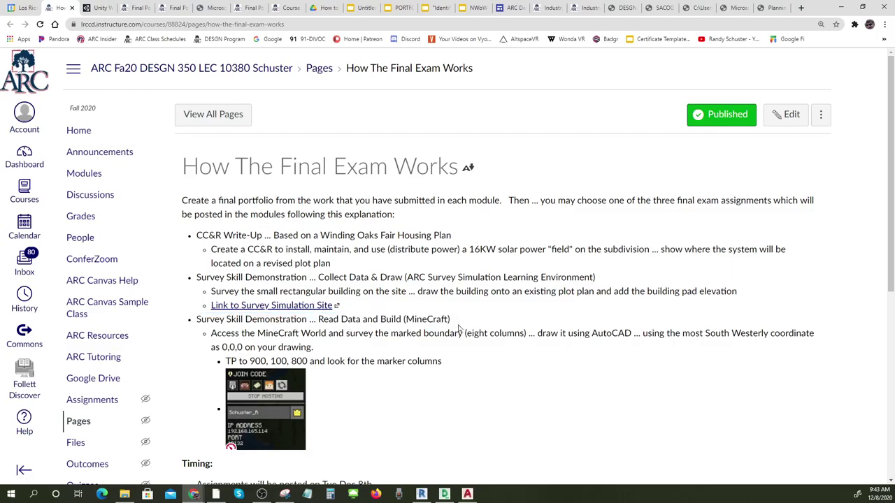
triple_click(449, 320)
click(449, 320)
drag(402, 320, 380, 320)
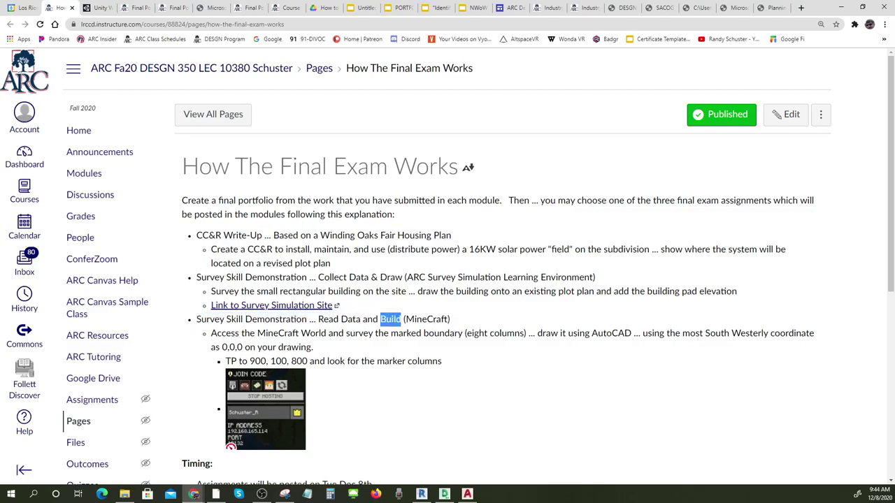
Edit the page so the MineCraft option's heading says "Draw" instead of "Build", and save the page.
click(789, 114)
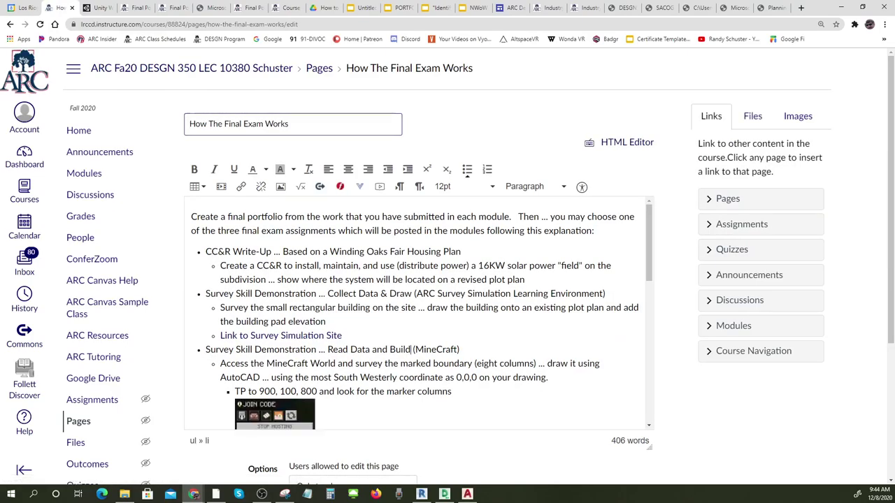
key(shift+Left)
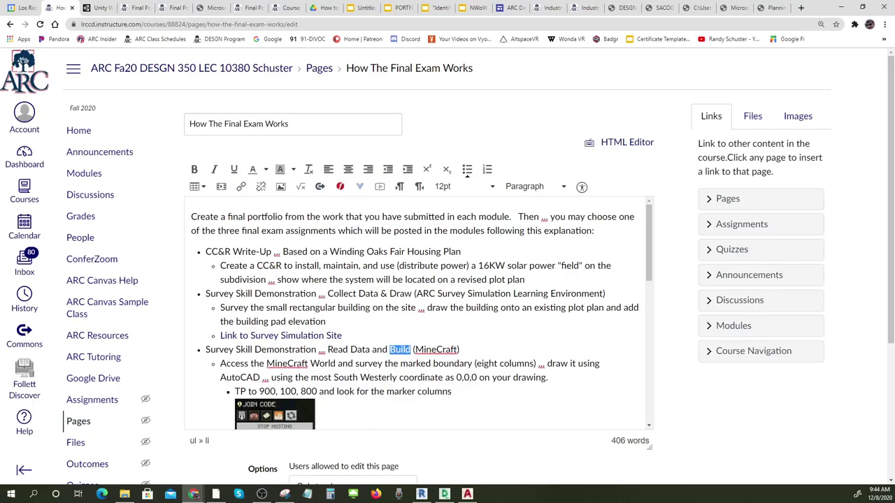
text(Draw)
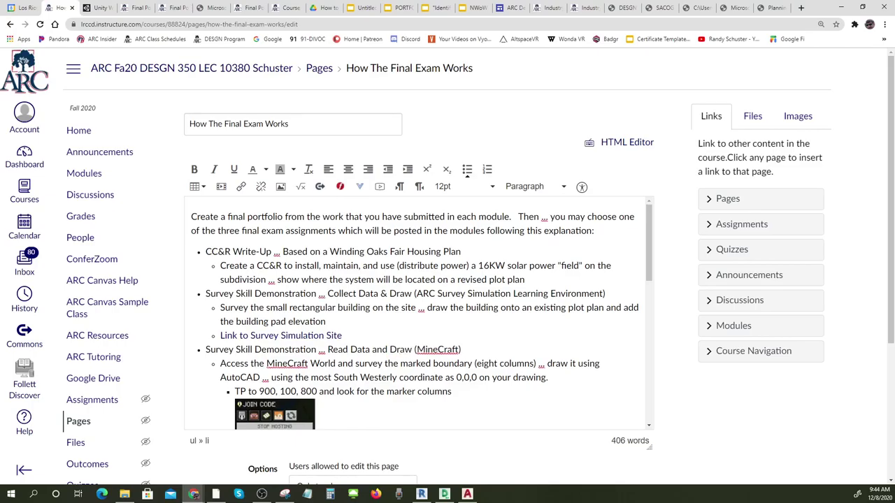
scroll(680, 385, down, 3)
click(647, 357)
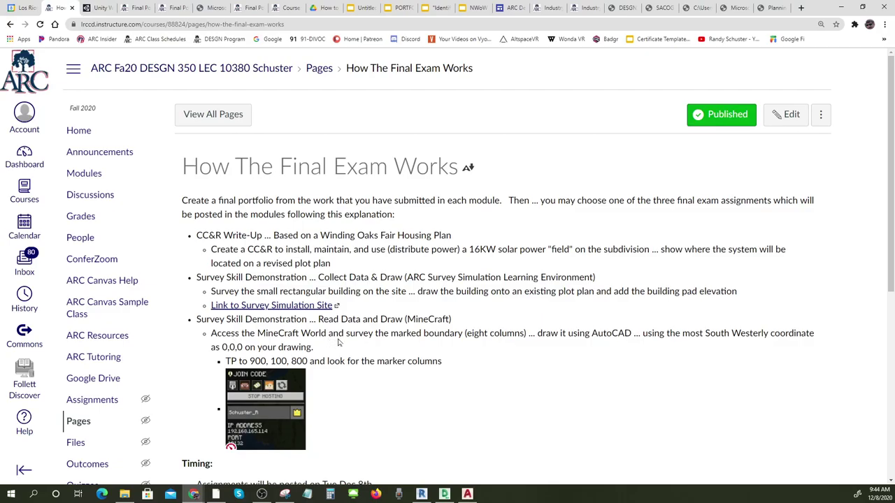
Highlight "eight columns", "South Westerly" and the "0,0,0" drawing origin in the MineCraft survey task.
click(256, 395)
drag(465, 334, 524, 334)
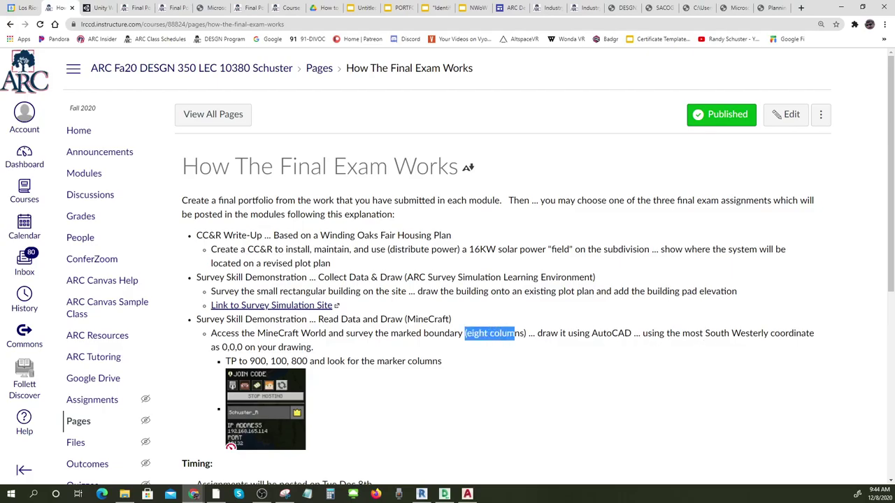
drag(704, 333, 769, 333)
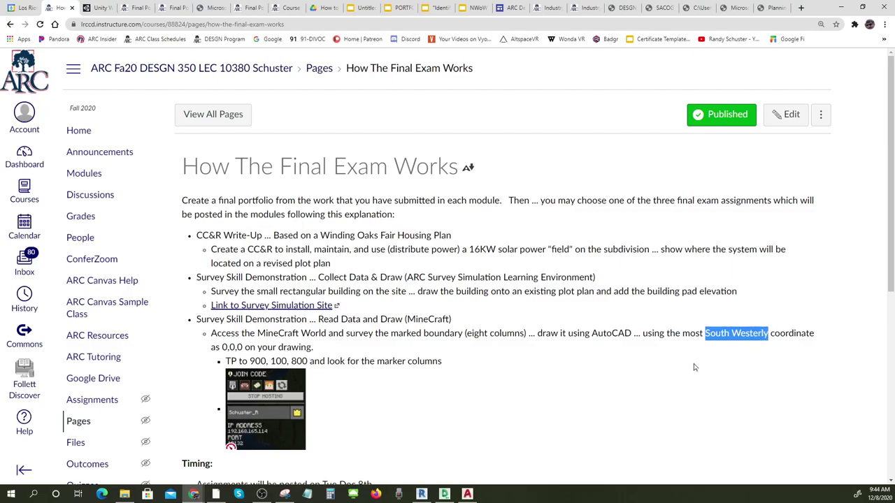
drag(221, 348, 244, 347)
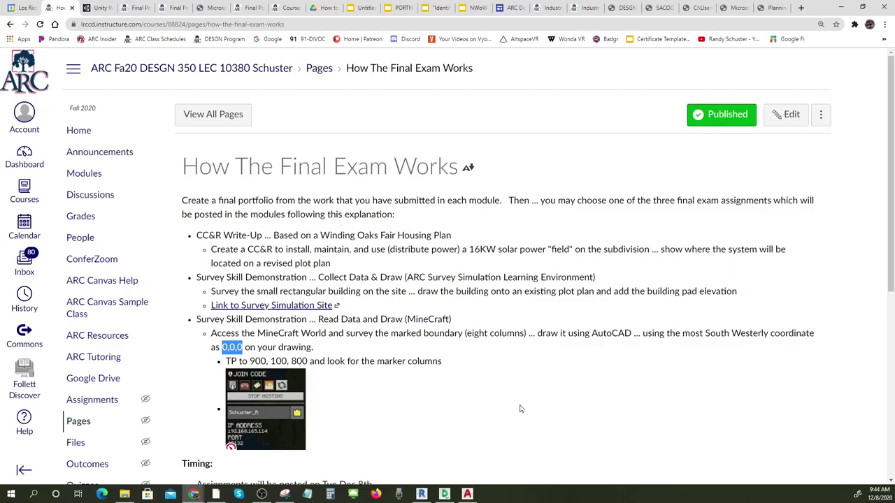
Highlight the "TP to 900, 100, 800 and look for the marker columns" instruction, and switch to Minecraft to resume the paused game.
click(427, 422)
drag(226, 360, 459, 366)
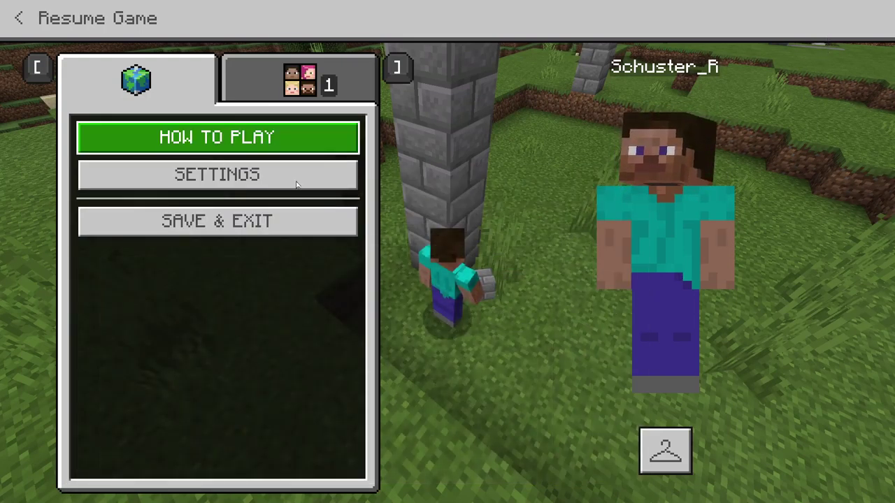
click(19, 18)
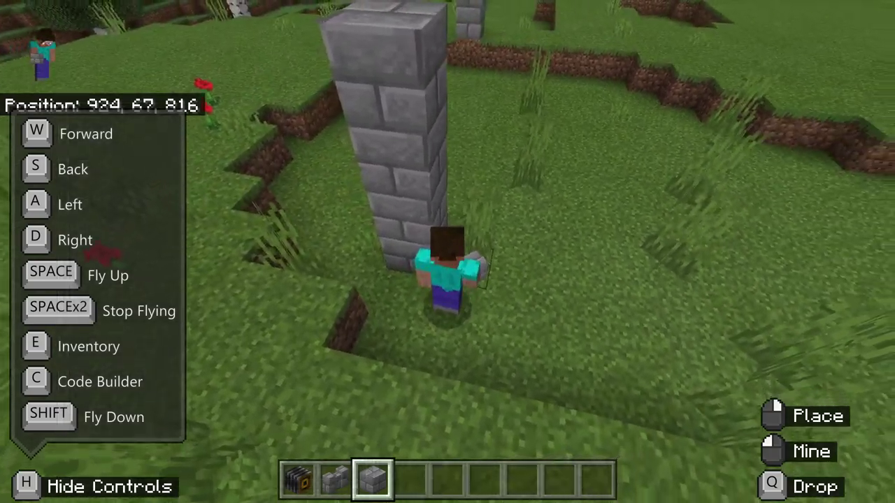
Fly straight up from beside the stone brick column to position 924, 96, 816 and look over the marker columns.
key(space)
key(space)
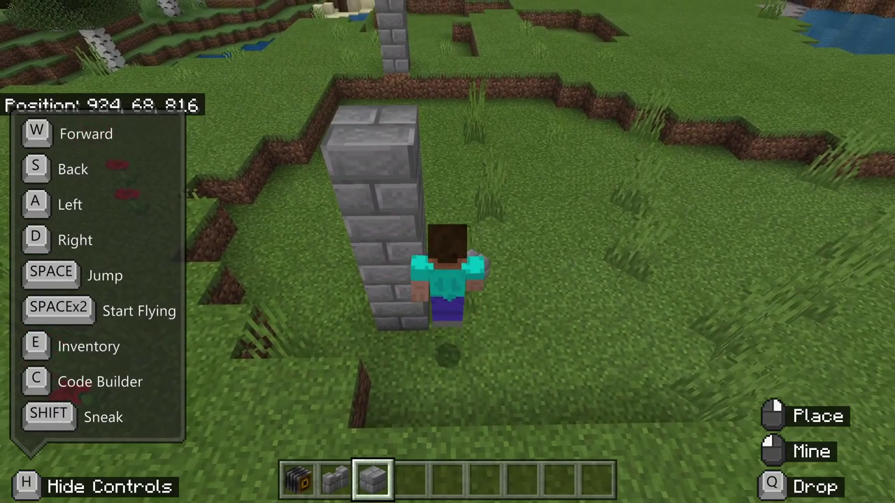
key(space)
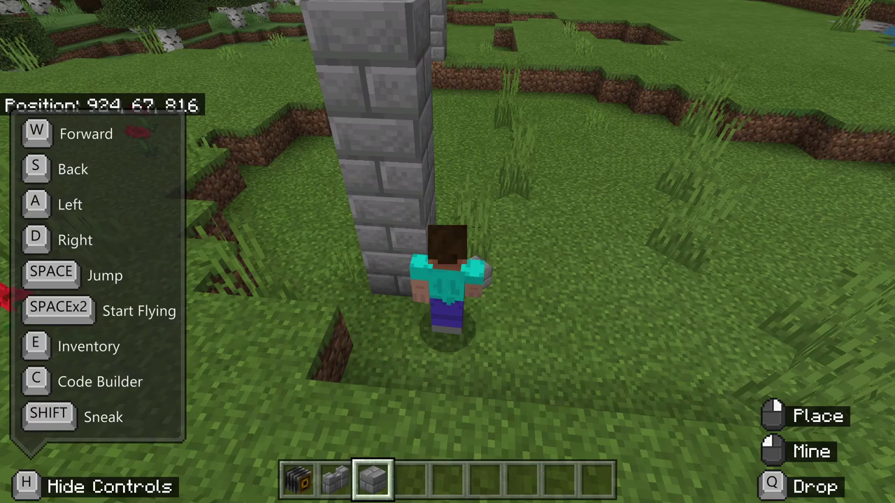
key(space)
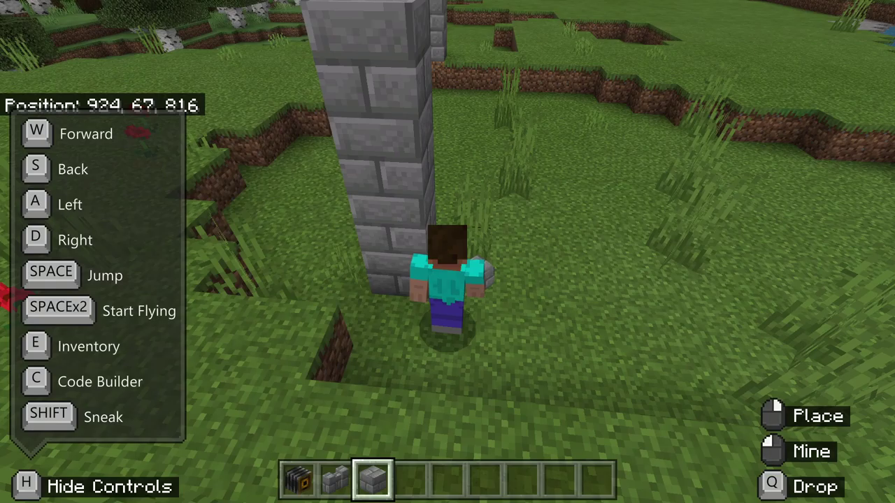
key(space)
key(space)
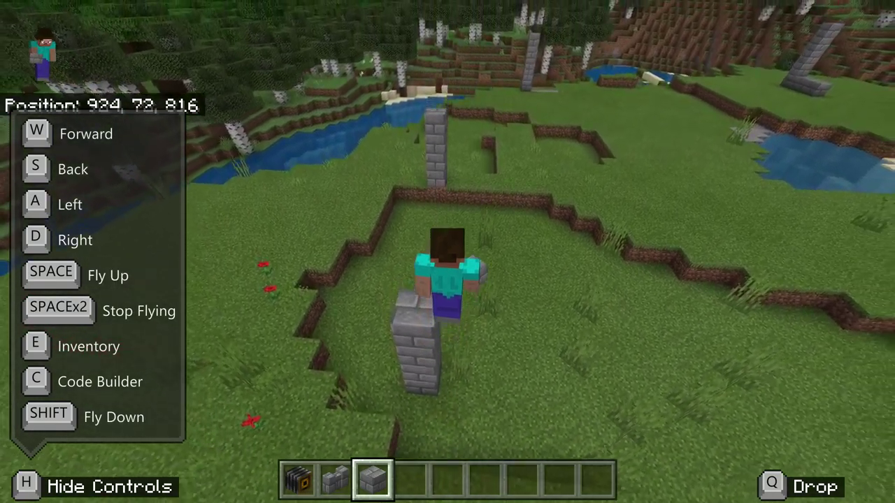
key(space)
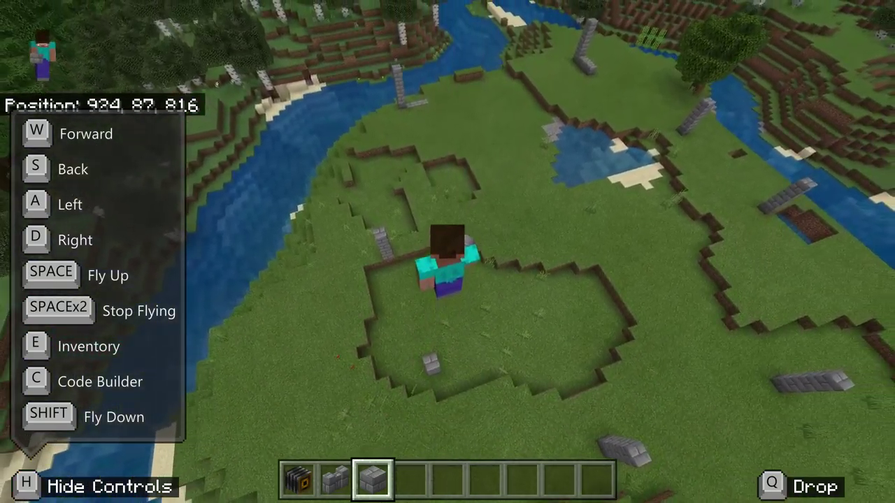
key(space)
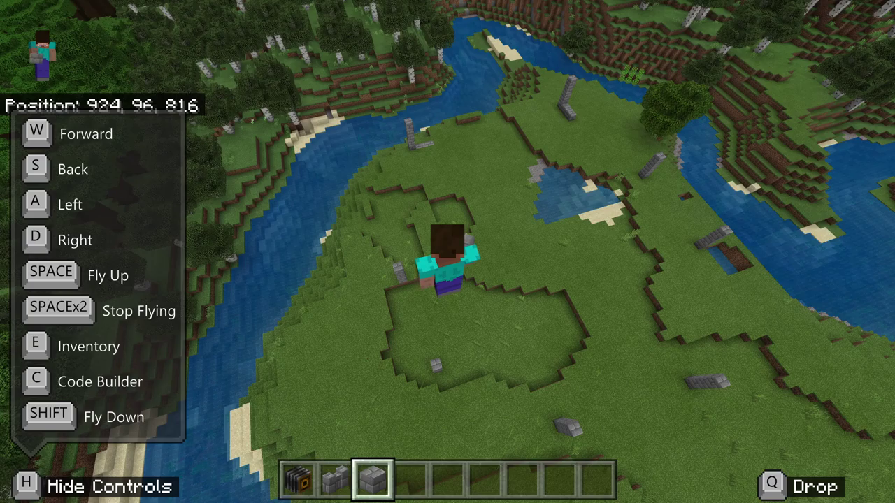
Switch the held item to the camera and use it above the survey site.
key(4)
key(2)
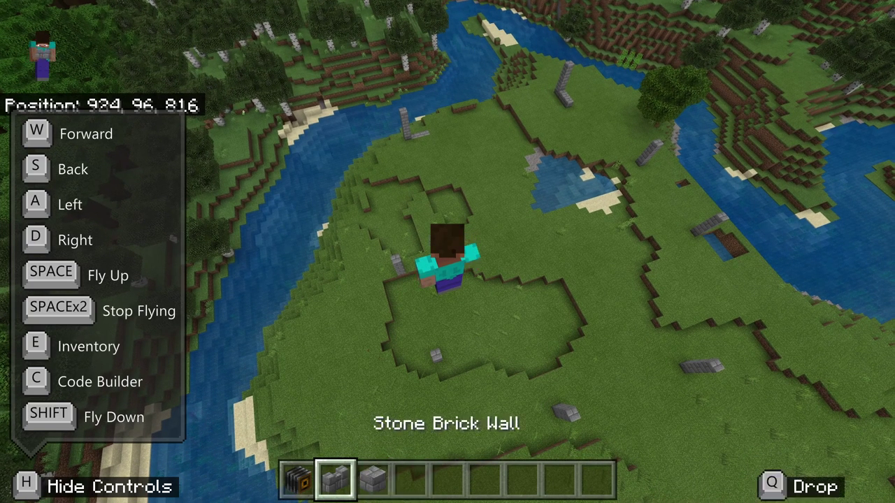
key(1)
right_click(447, 252)
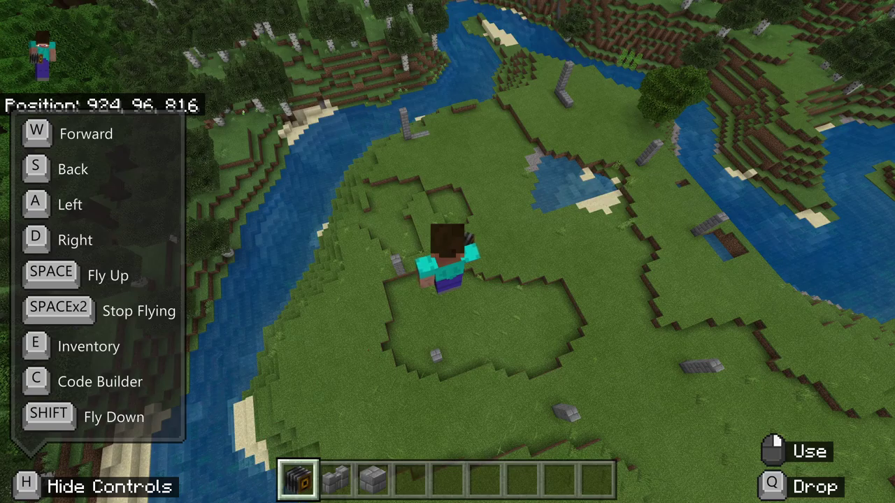
Pause the game to look at the world's join code and hosting details, and return to the view of the site.
key(Escape)
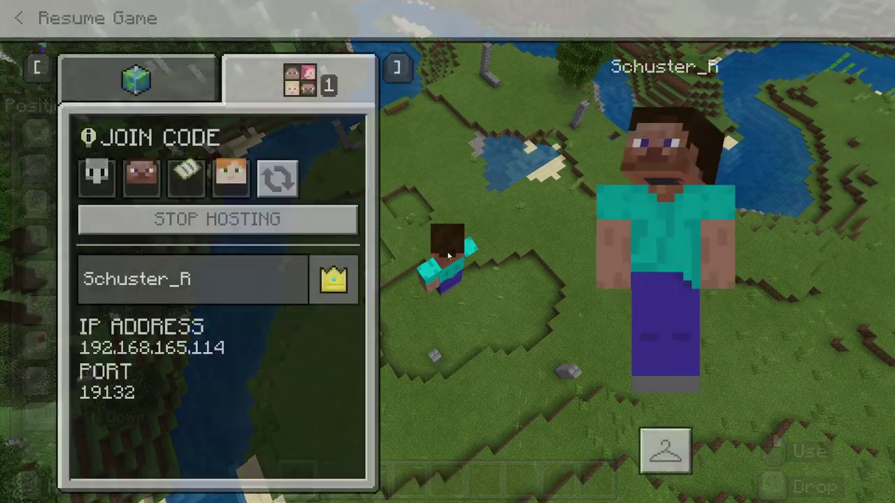
click(19, 18)
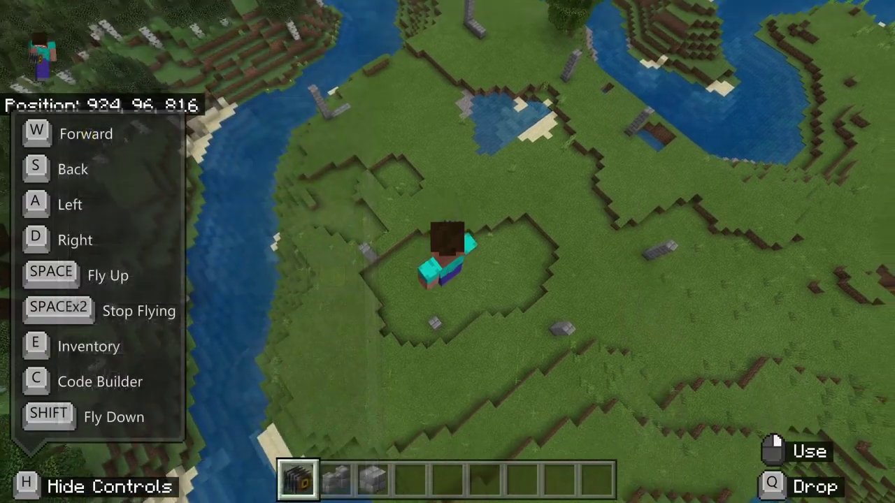
key(Escape)
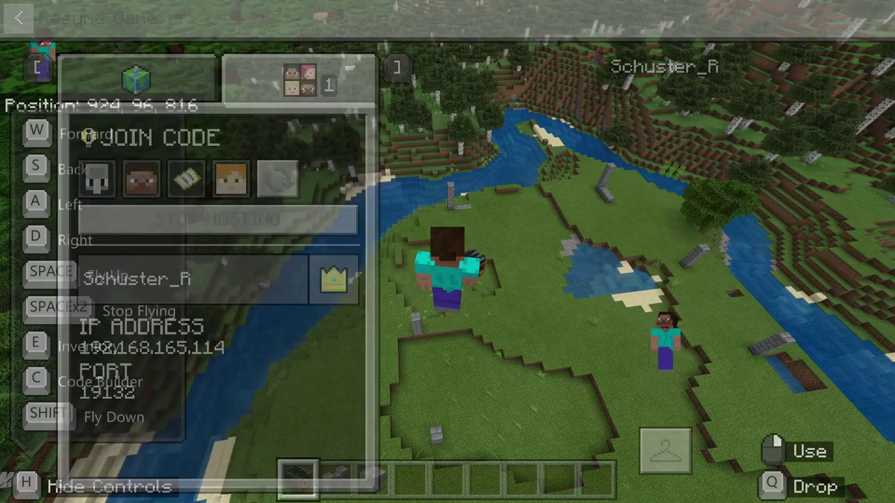
key(Escape)
key(Escape)
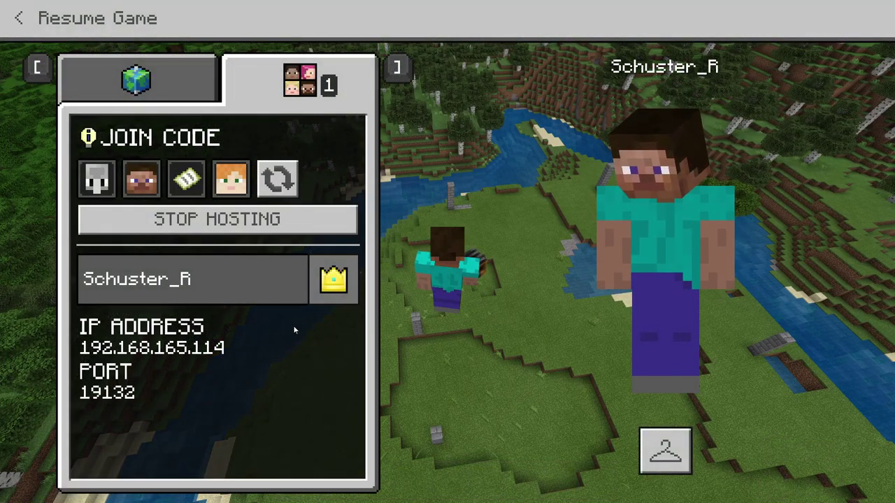
key(Escape)
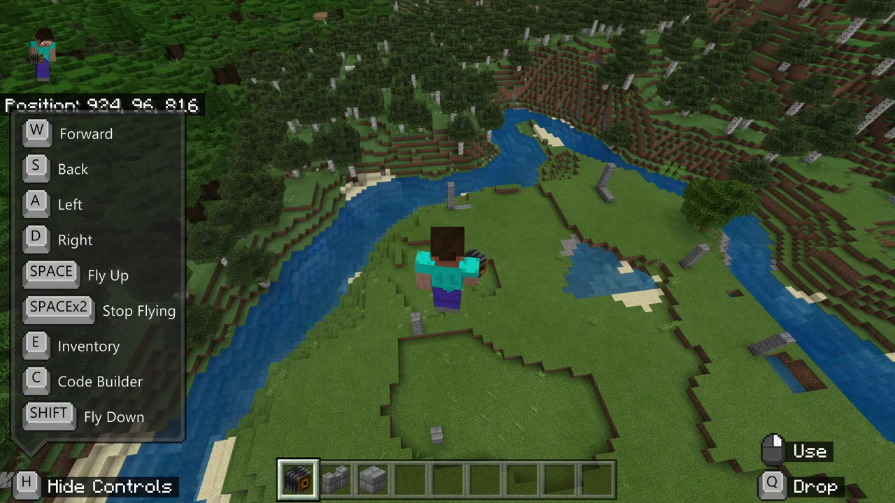
key(Escape)
click(147, 89)
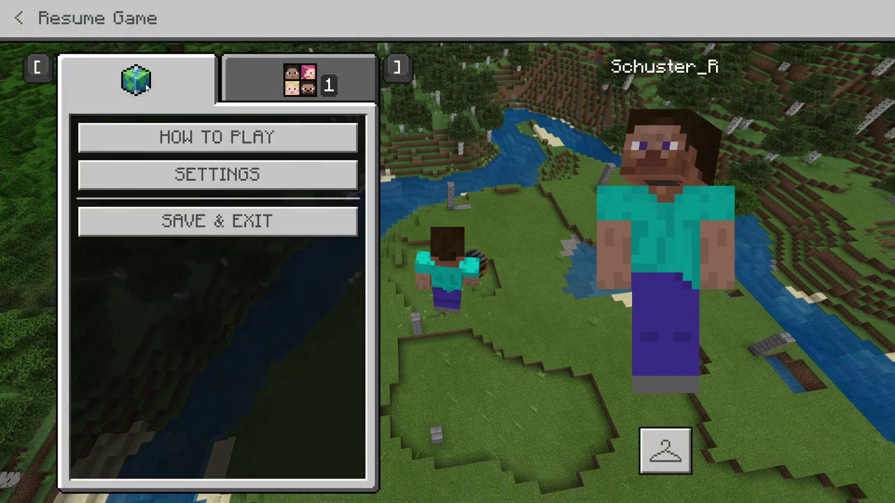
click(209, 225)
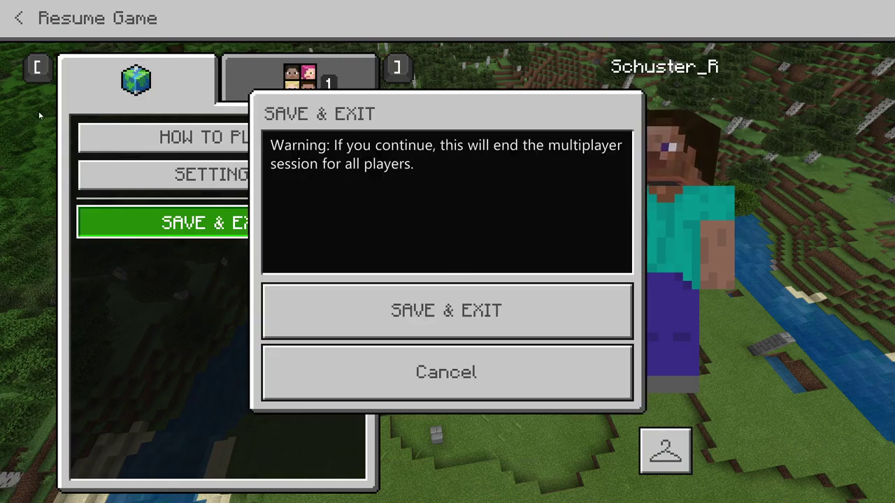
click(458, 381)
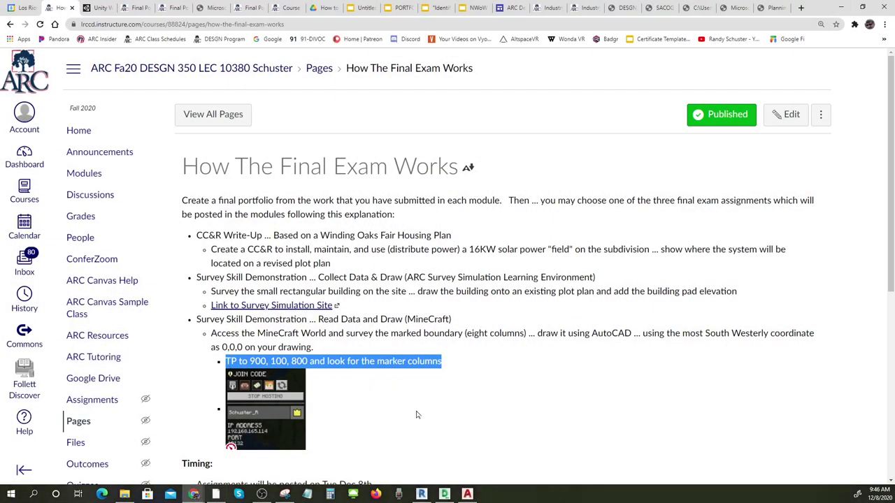
Under Timing on the final exam page, highlight the Tue Dec 8th posting date, the Thu Dec 17th due date and the advice on requesting a review.
scroll(419, 401, down, 2)
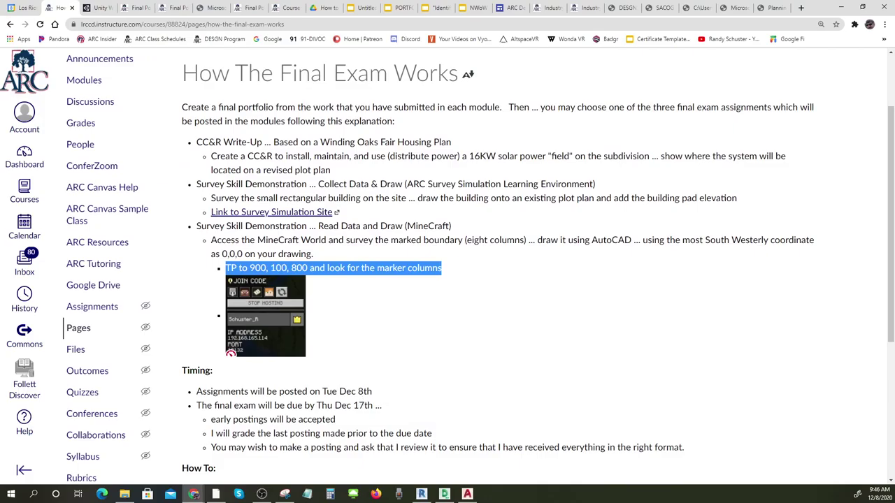
drag(373, 392, 196, 391)
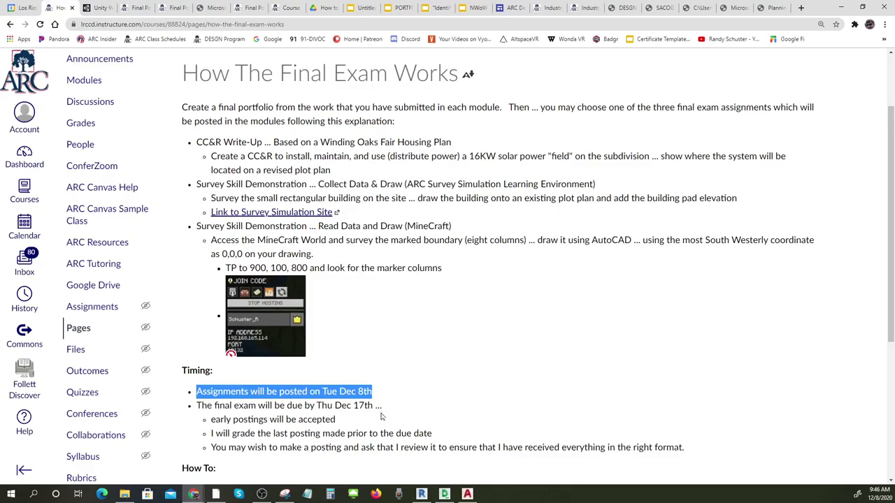
mouse_move(196, 405)
mouse_down()
mouse_move(383, 407)
mouse_move(197, 406)
mouse_up()
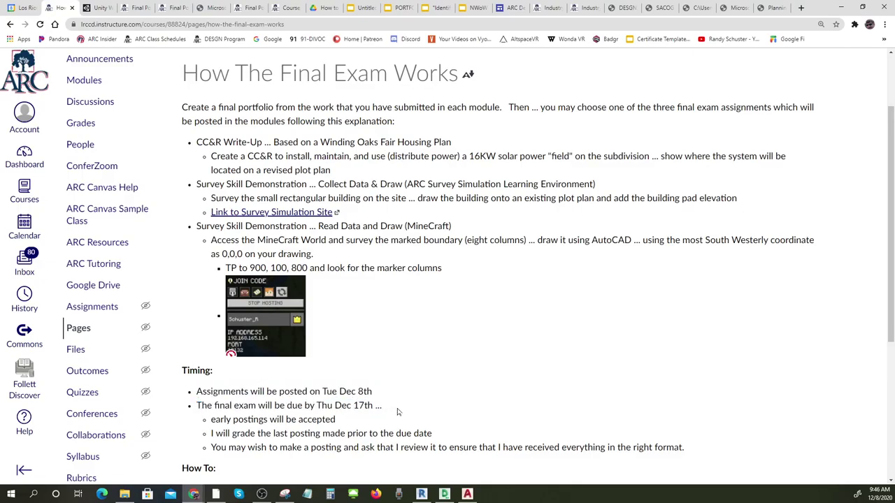
triple_click(391, 412)
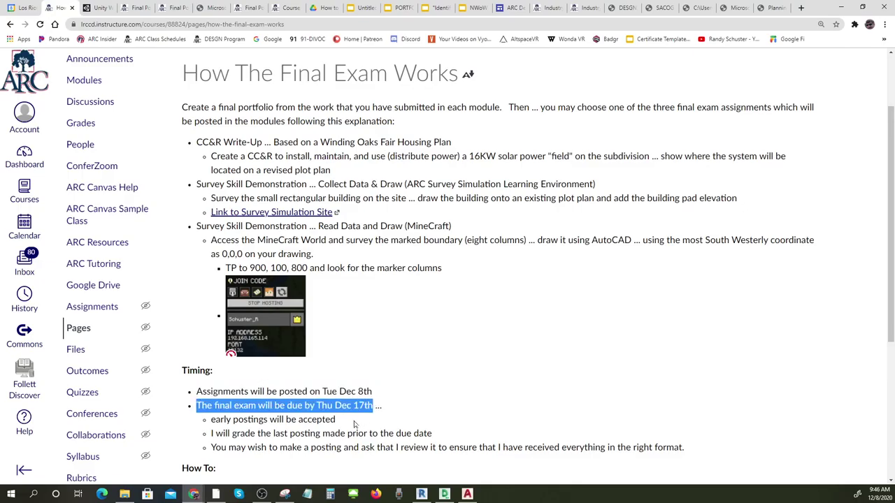
drag(336, 420, 689, 452)
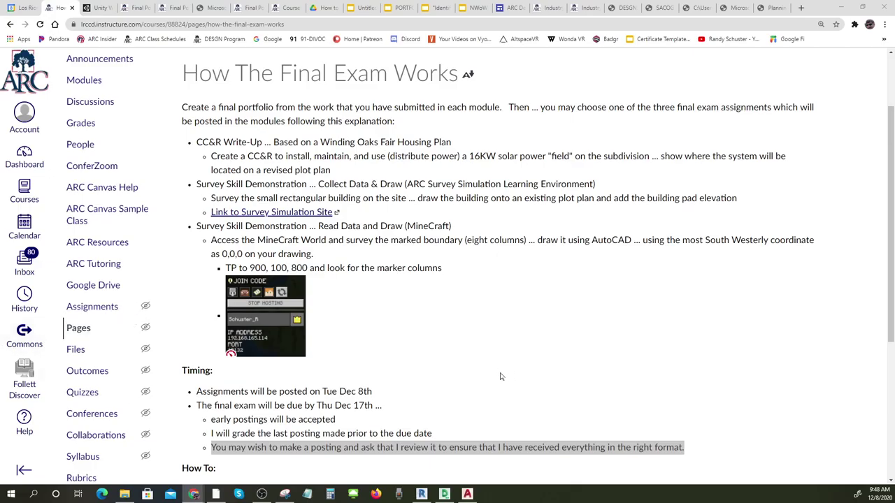
Highlight the How To rules on original work, no samples and submitting ALL associated files, and review the exam options and Grading section.
scroll(448, 378, down, 3)
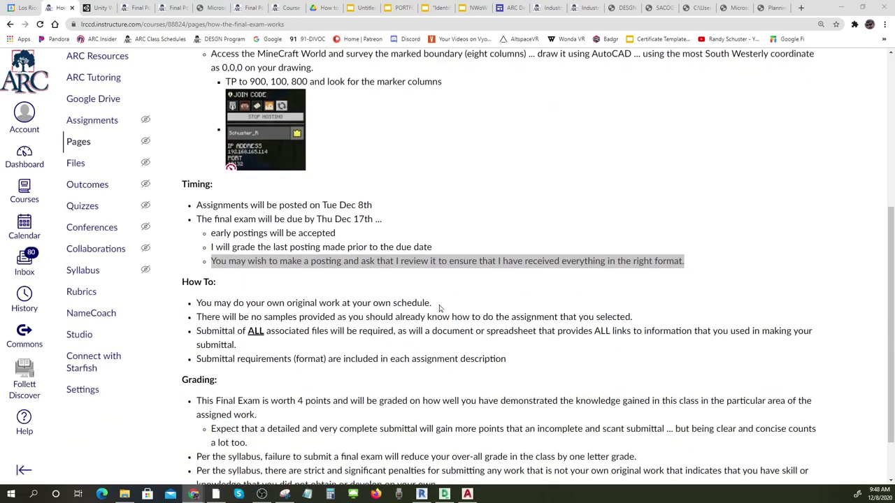
drag(442, 306, 195, 305)
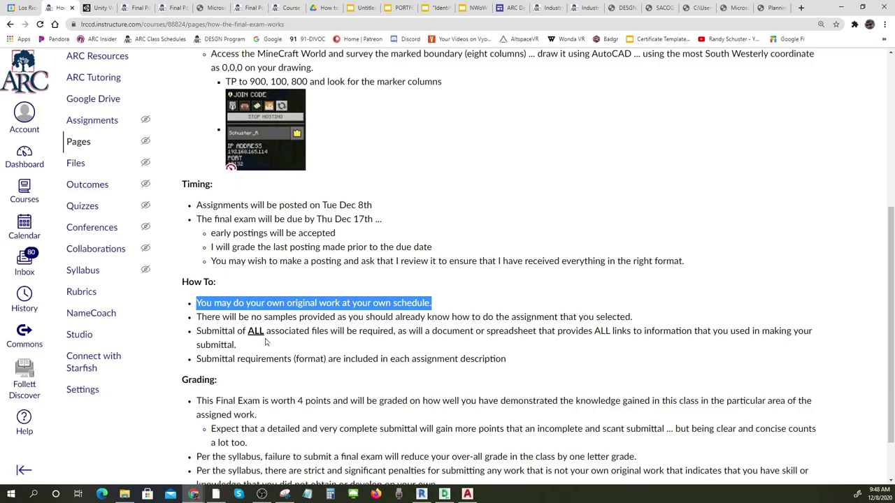
drag(201, 316, 633, 318)
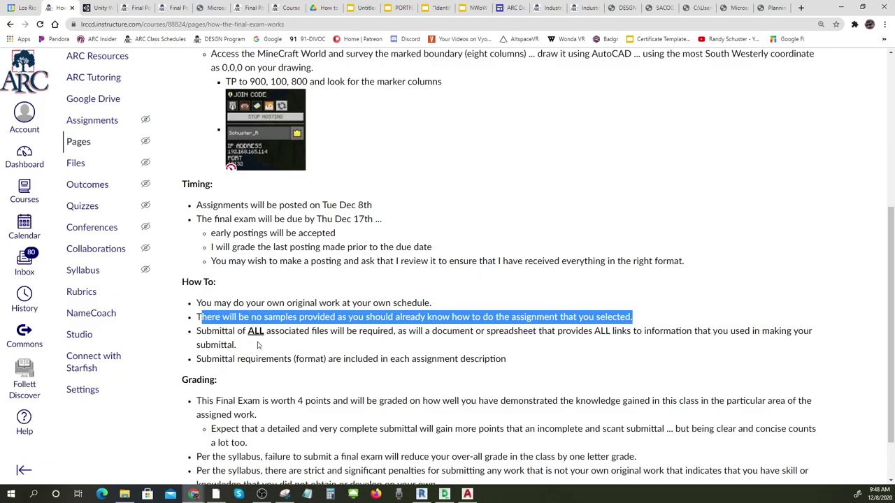
drag(197, 330, 259, 345)
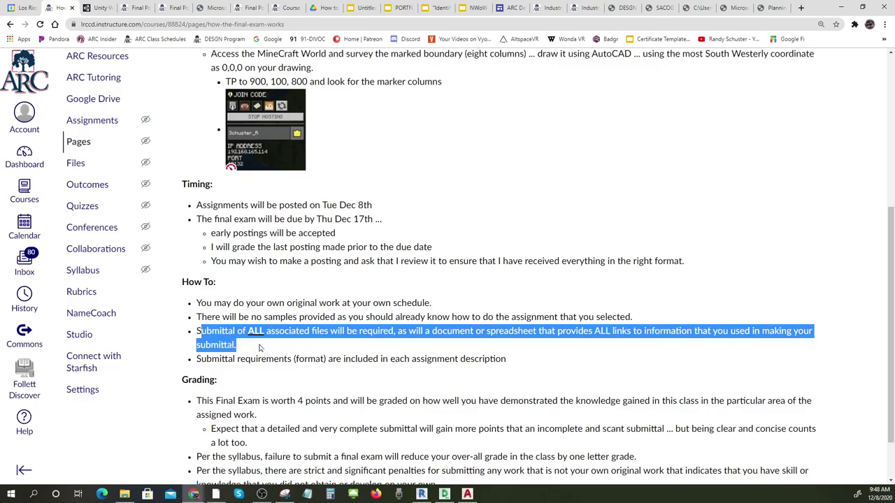
click(221, 341)
drag(197, 330, 241, 347)
scroll(467, 167, up, 5)
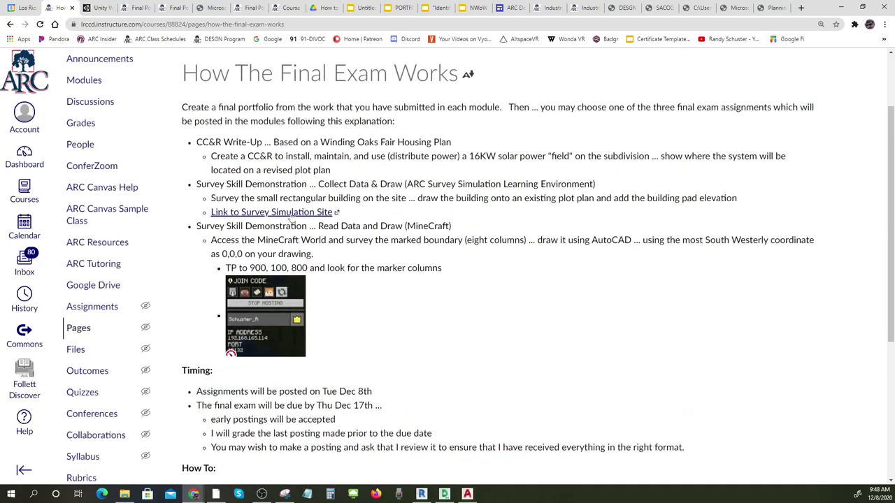
scroll(467, 167, down, 2)
scroll(428, 309, down, 1)
scroll(429, 305, down, 5)
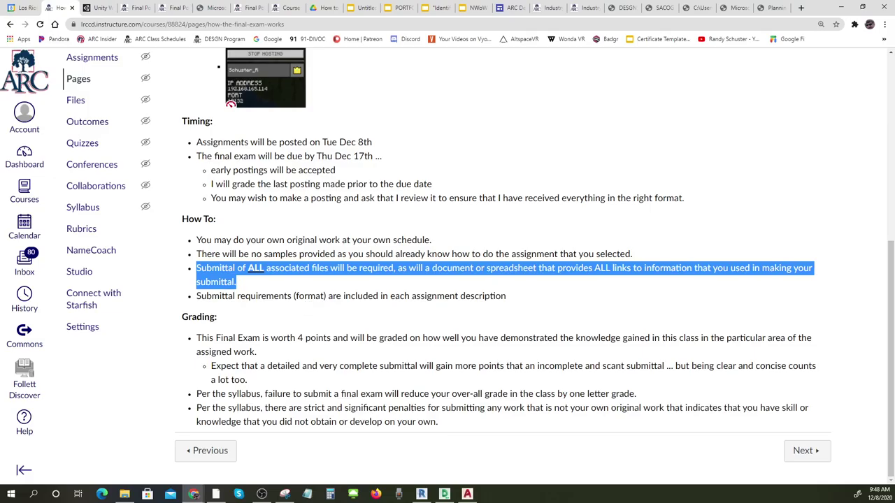
Highlight "CC&R", "field" and "16KW" in the solar power task of the CC&R Write-Up option.
scroll(504, 280, up, 3)
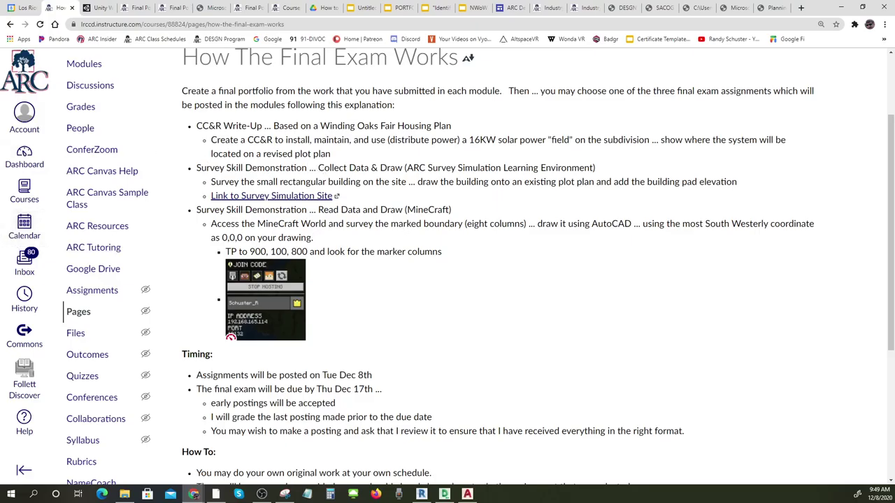
scroll(379, 265, up, 3)
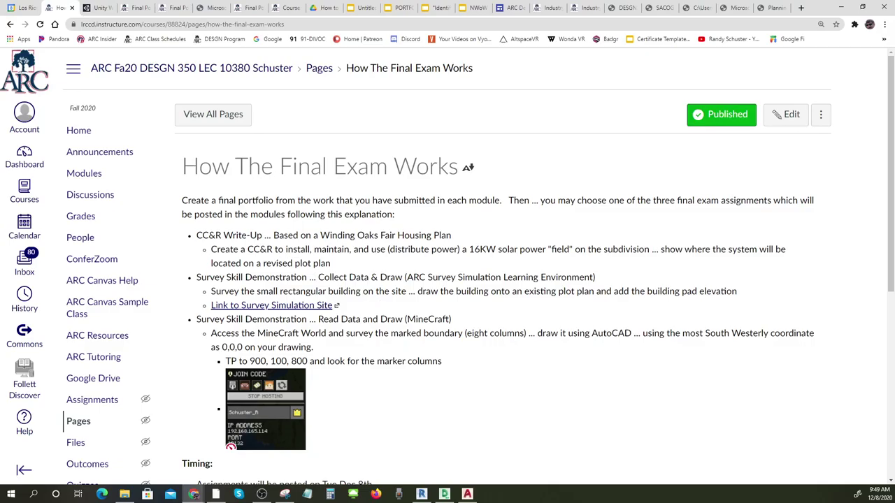
drag(246, 249, 272, 249)
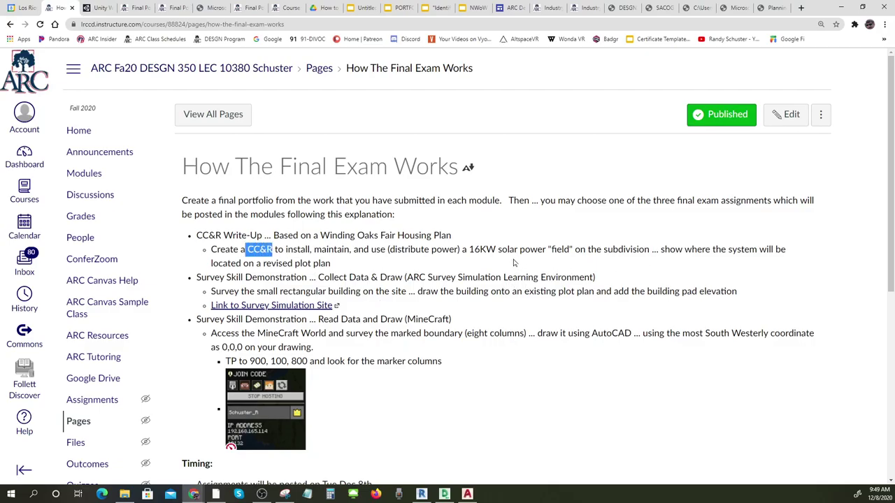
drag(548, 249, 571, 254)
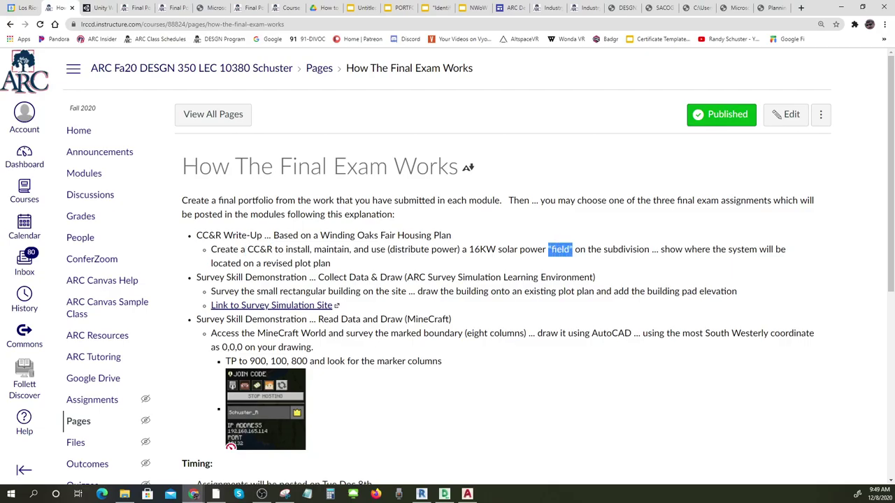
click(569, 262)
drag(570, 250, 548, 250)
drag(468, 250, 496, 250)
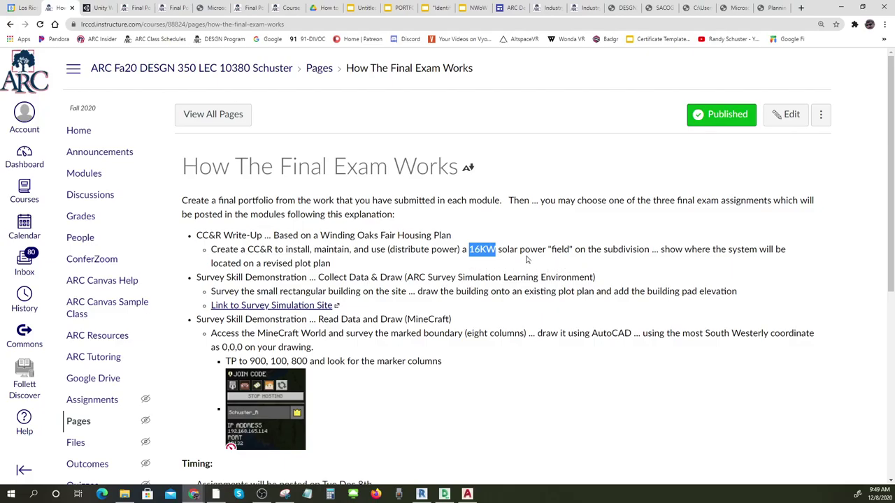
Search the web in a new tab for "how many sq ft of solar panel makes 16kw".
click(800, 8)
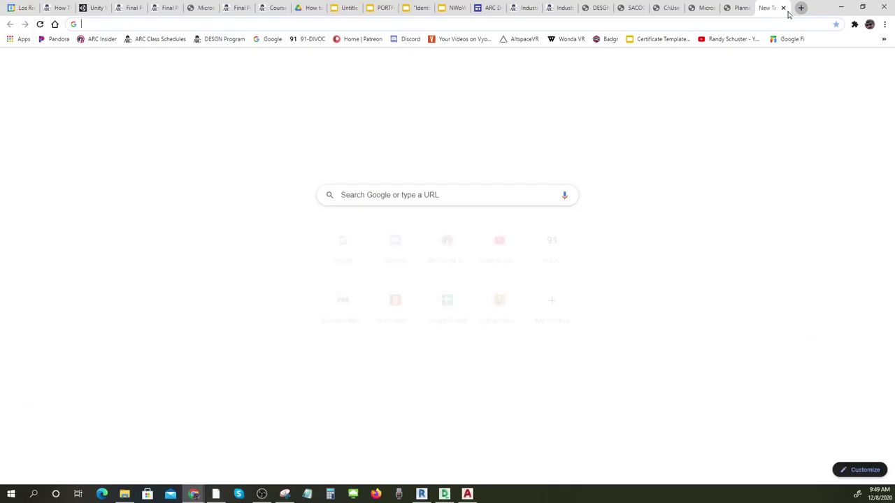
text(how ma)
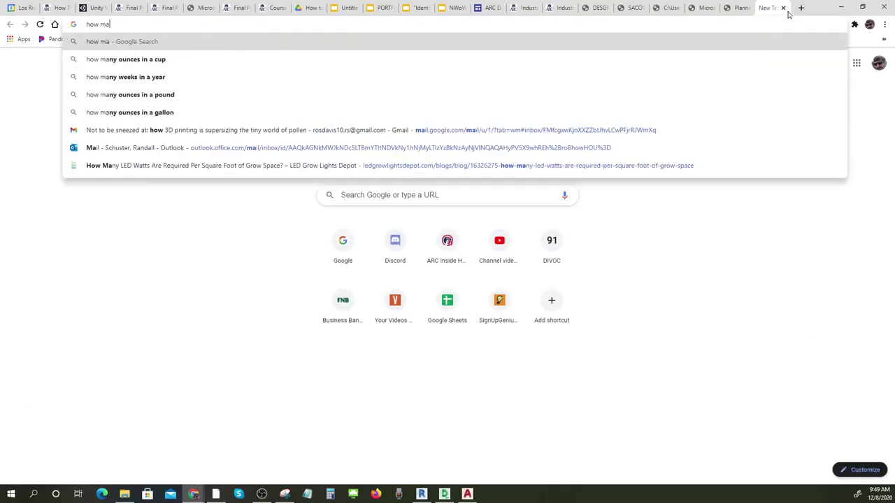
text(ny sq )
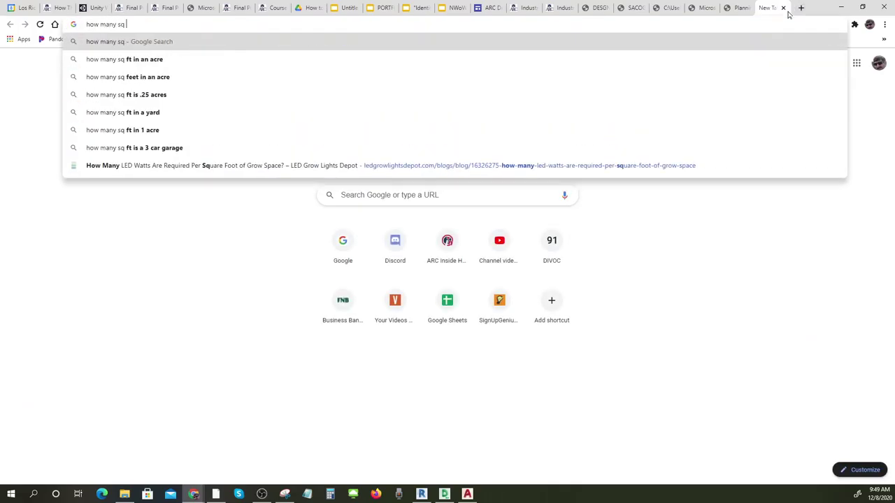
text(ft of sola)
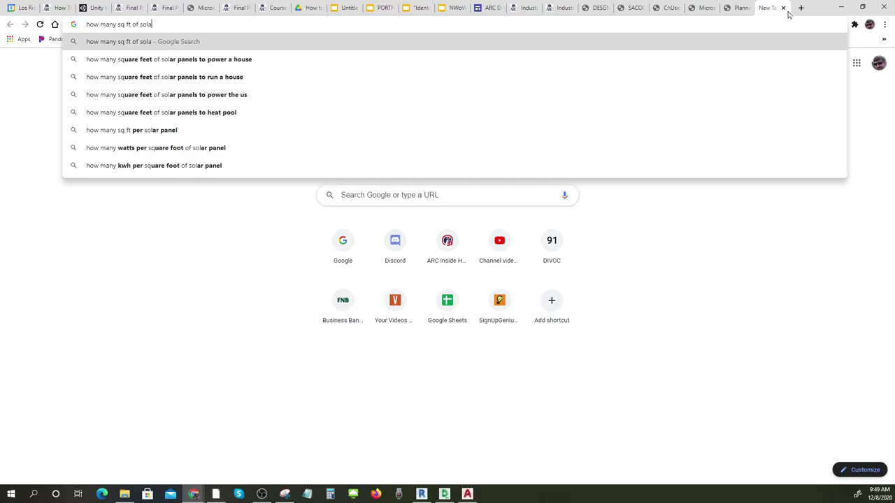
text(r panel makes 1)
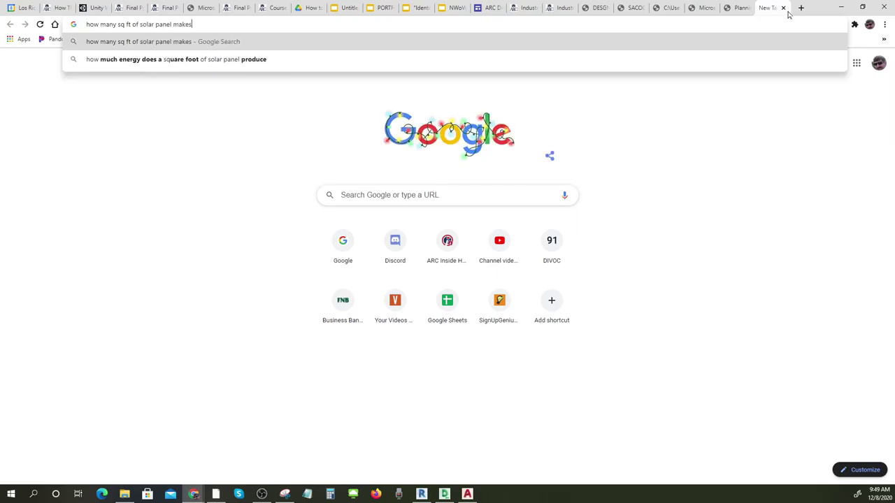
text(kw)
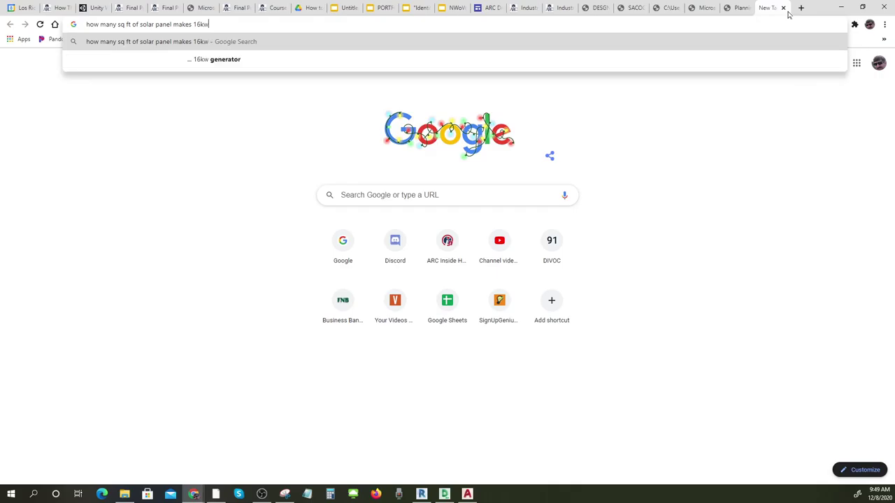
key(Return)
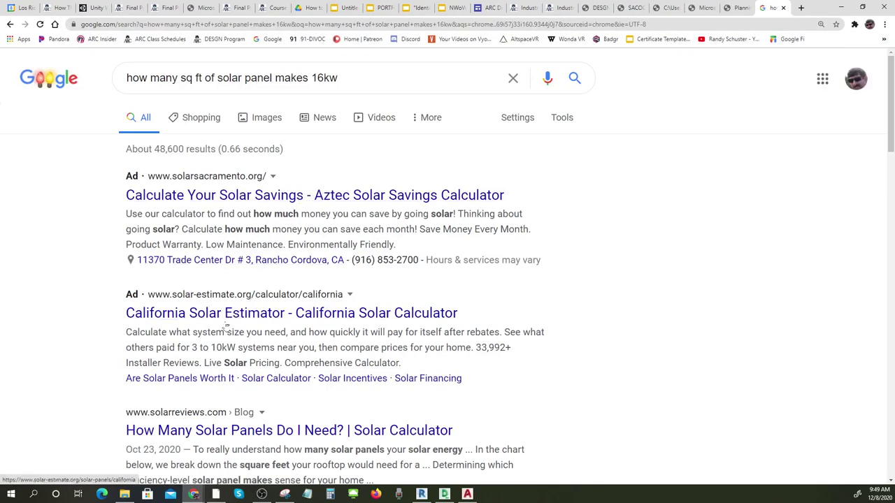
Expand the related questions on panels needed for 16kw and to generate 15kW, and highlight the "63 panels" answer.
scroll(232, 316, down, 2)
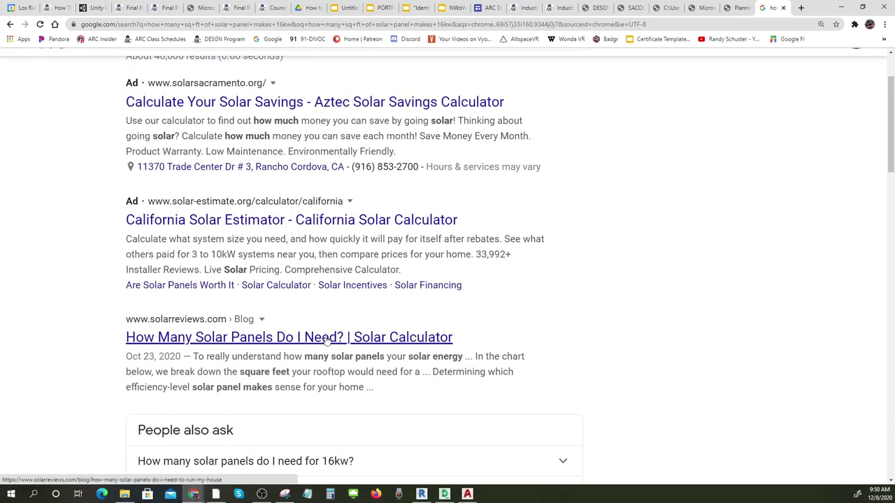
scroll(321, 342, down, 2)
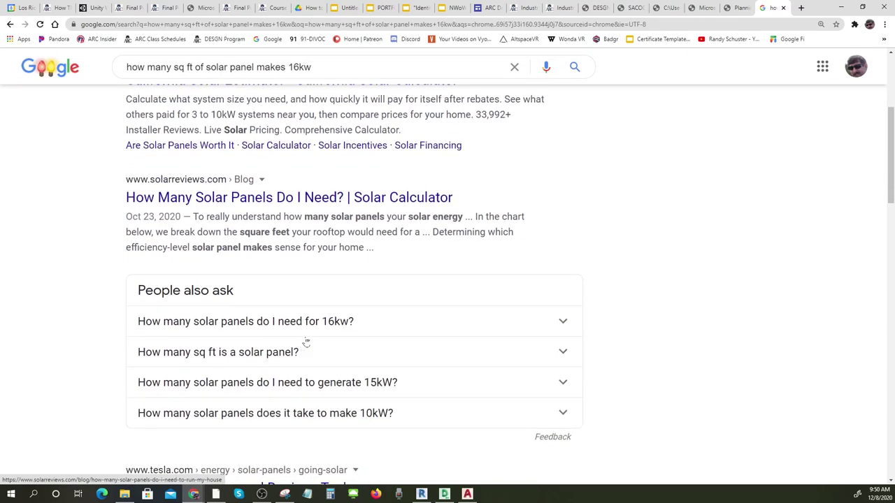
click(235, 323)
scroll(478, 322, down, 2)
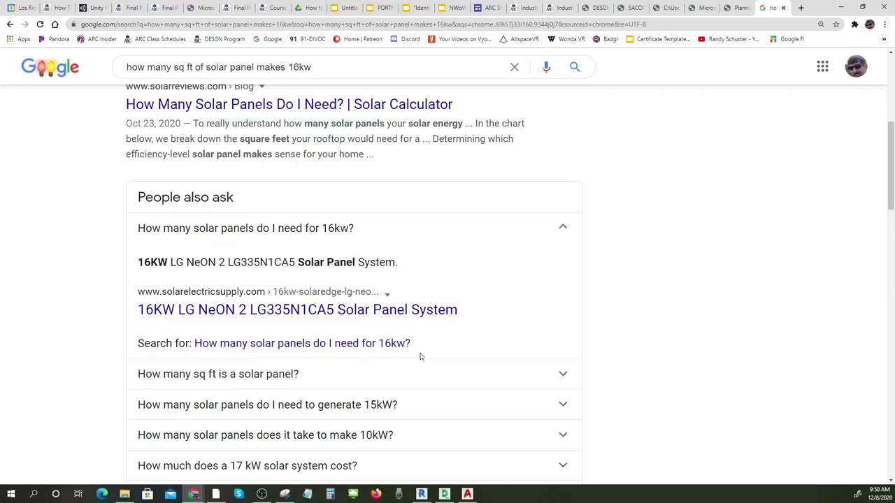
click(306, 405)
scroll(478, 366, down, 2)
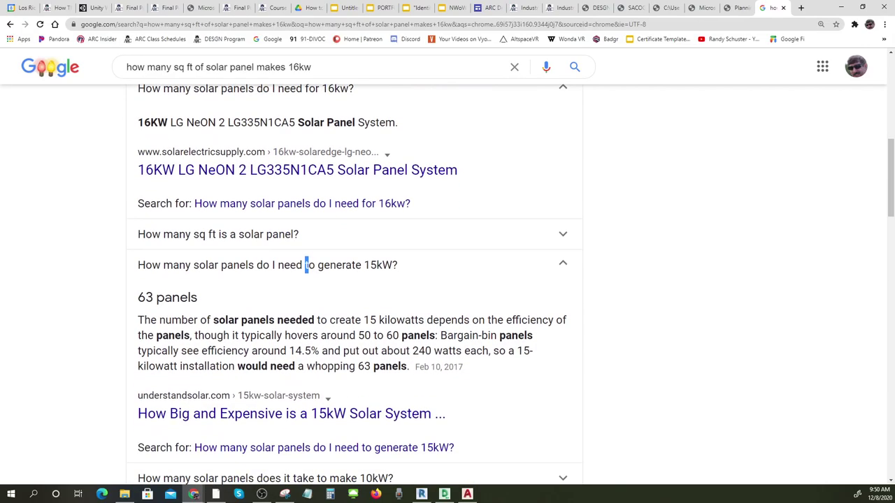
drag(191, 299, 137, 301)
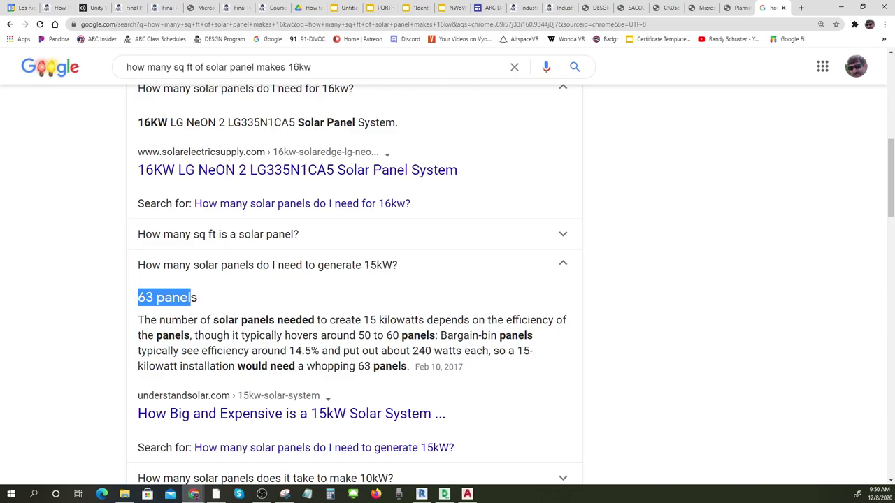
drag(198, 298, 172, 298)
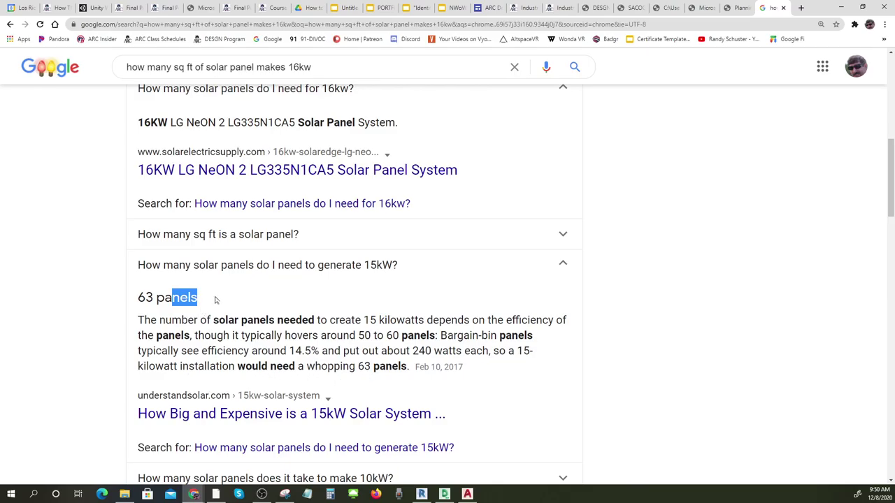
drag(204, 301, 138, 299)
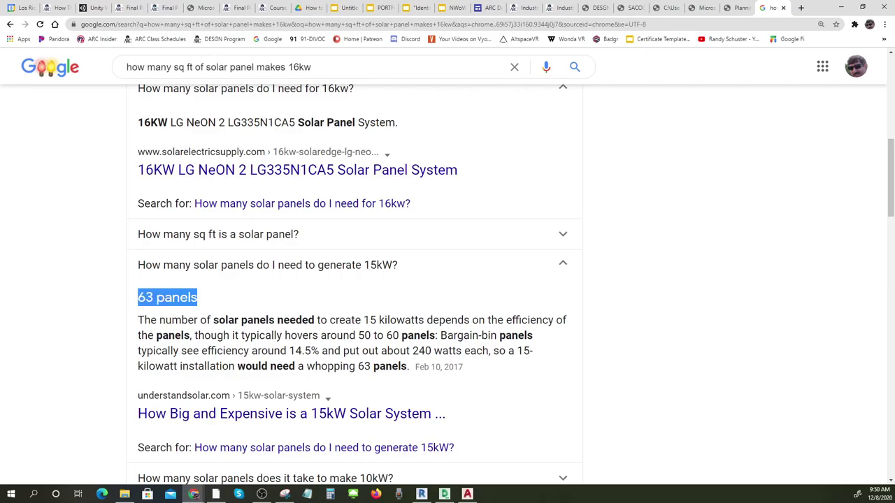
Revisit the lecture's calendar event and review the options, timing and rules on the How The Final Exam Works page.
click(21, 9)
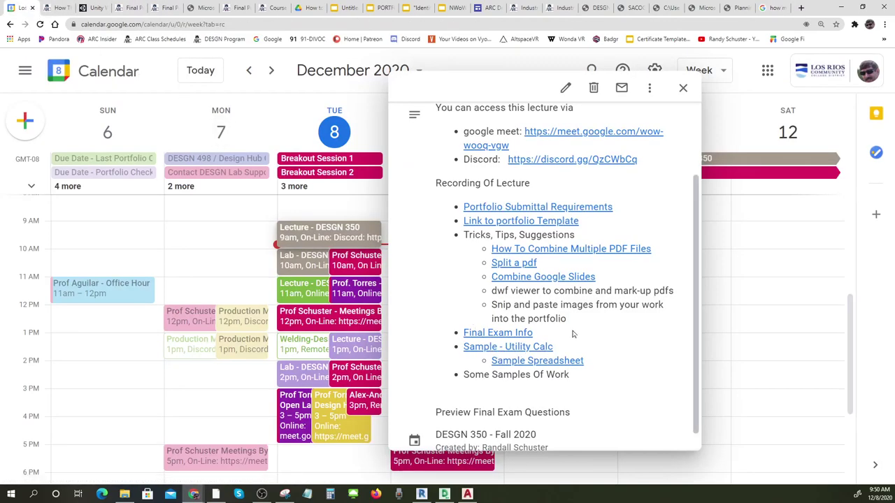
click(61, 9)
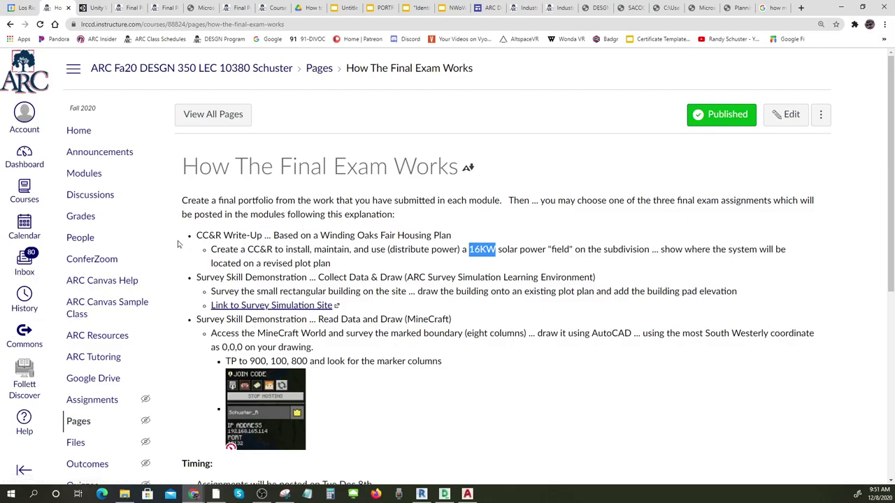
scroll(433, 303, down, 2)
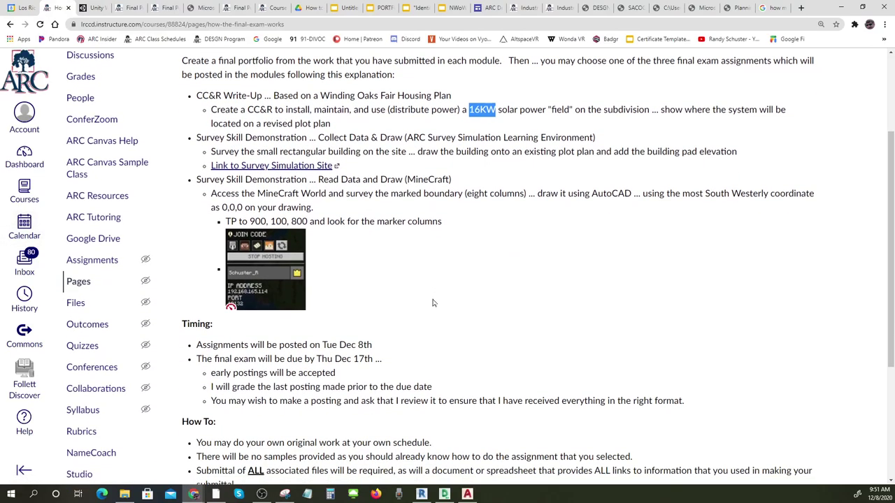
scroll(433, 303, down, 3)
scroll(433, 302, up, 5)
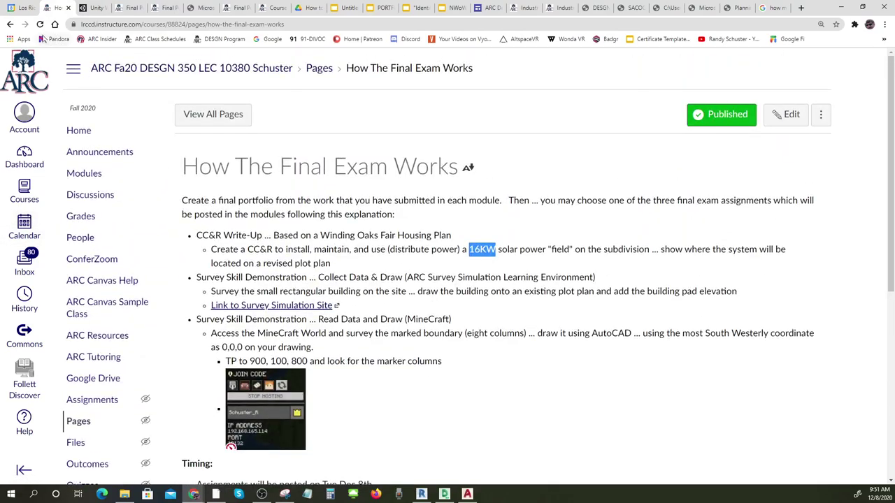
Return to the lecture's calendar event and try the Sample - Utility Calc link.
click(23, 8)
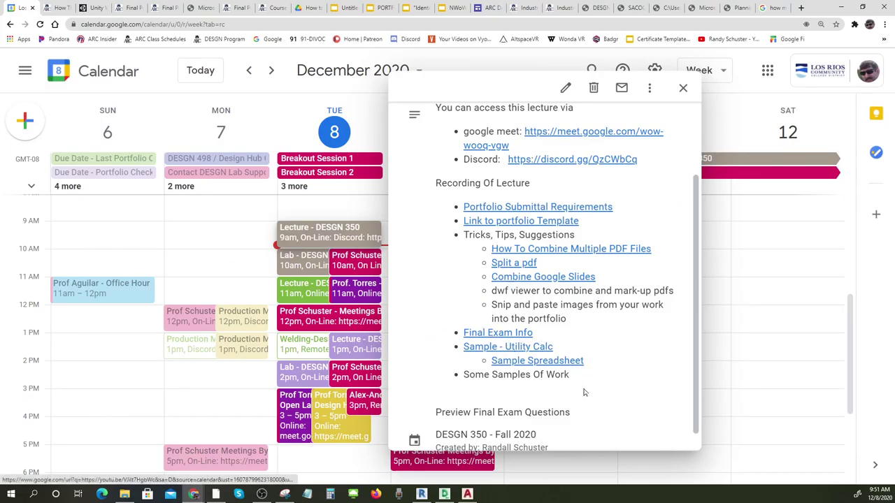
click(504, 348)
click(503, 347)
click(503, 347)
Go to Google Jamboard in a new tab and open the jam "Electrical Calc For A Greenhouse".
click(802, 8)
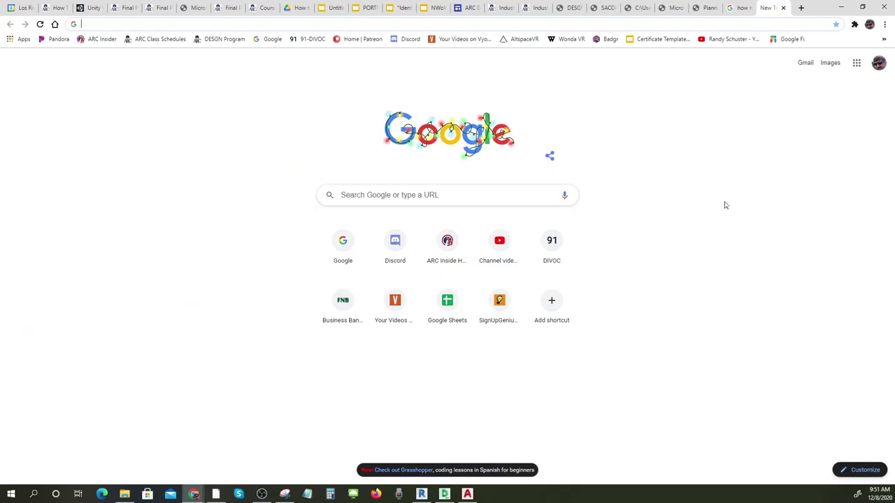
click(856, 62)
scroll(837, 172, down, 4)
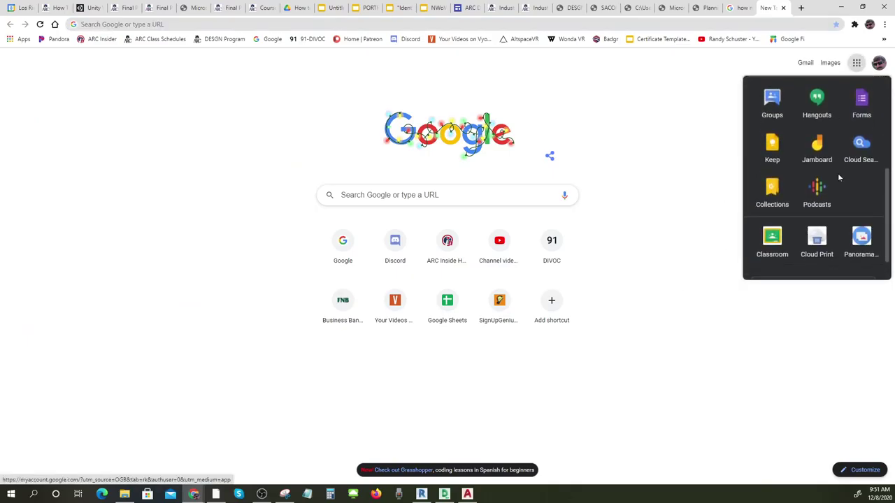
click(819, 148)
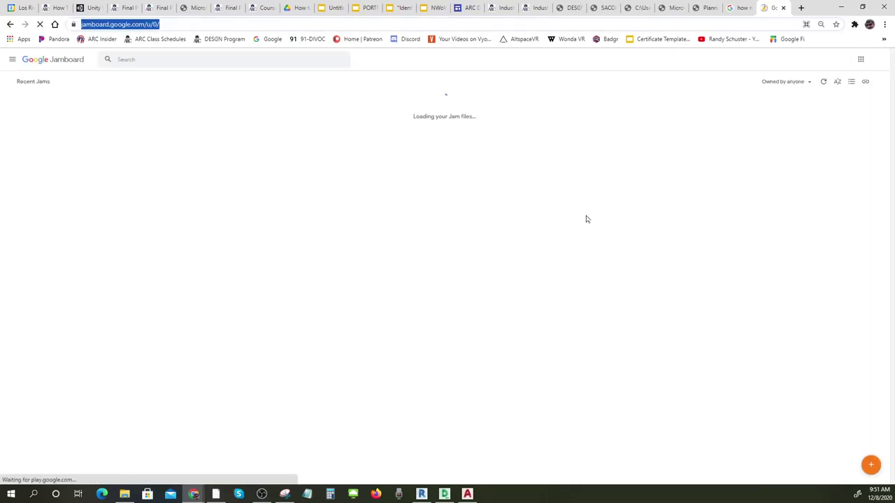
click(90, 117)
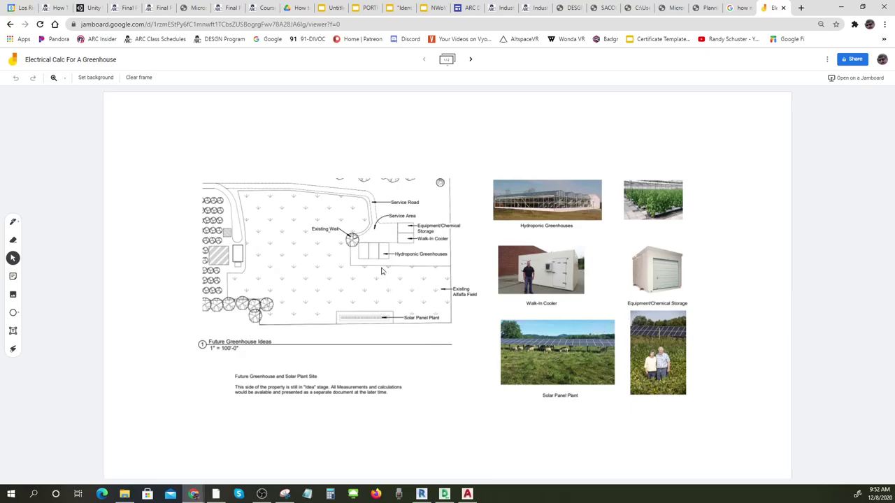
Point out the hydroponic greenhouses and the solar panel plant on the site plan, and show the jam's second frame with the electrical estimate.
click(384, 253)
click(375, 249)
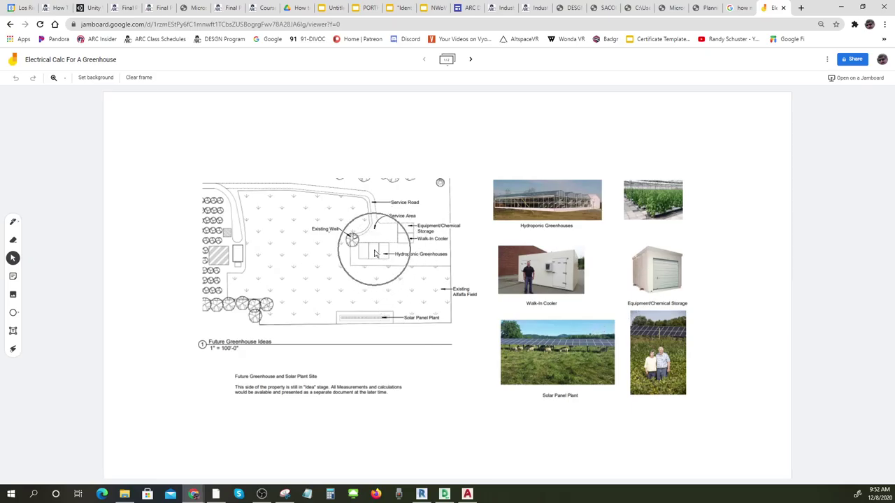
click(363, 253)
click(371, 254)
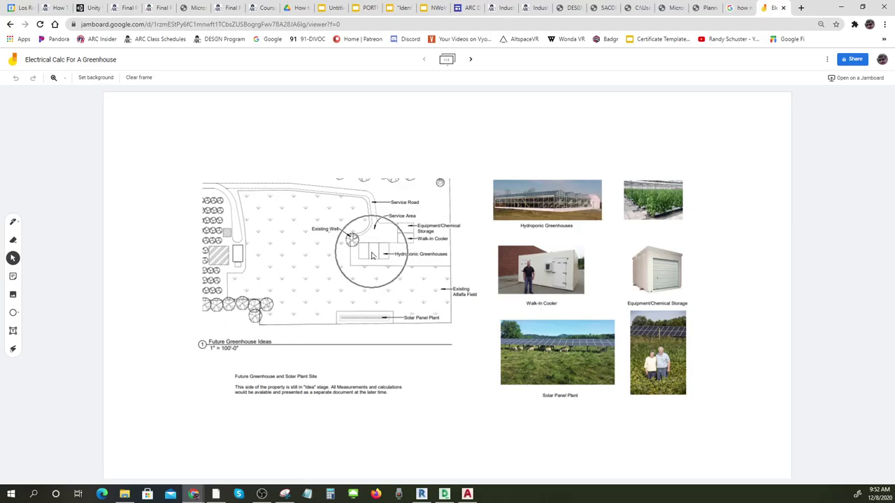
click(381, 256)
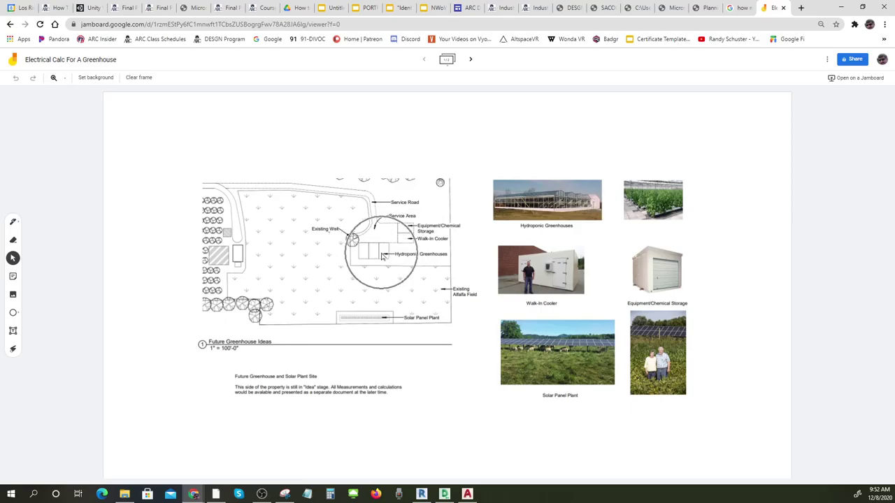
click(379, 253)
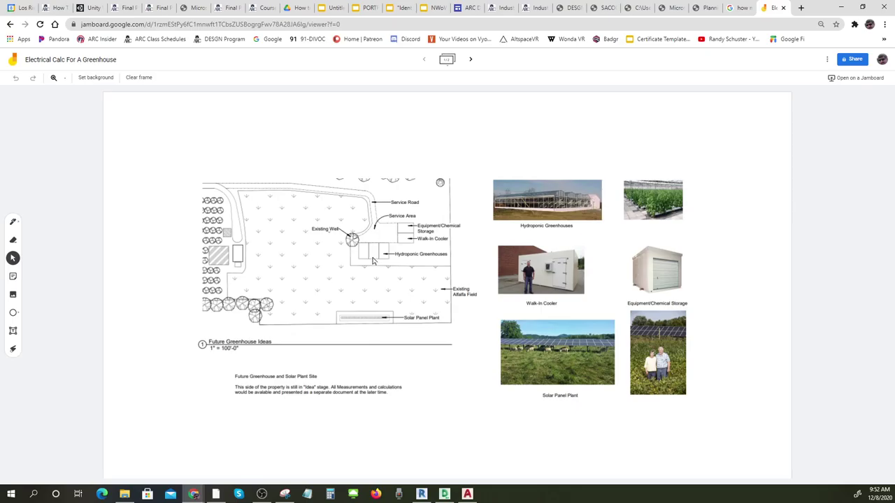
click(362, 323)
click(383, 251)
click(471, 58)
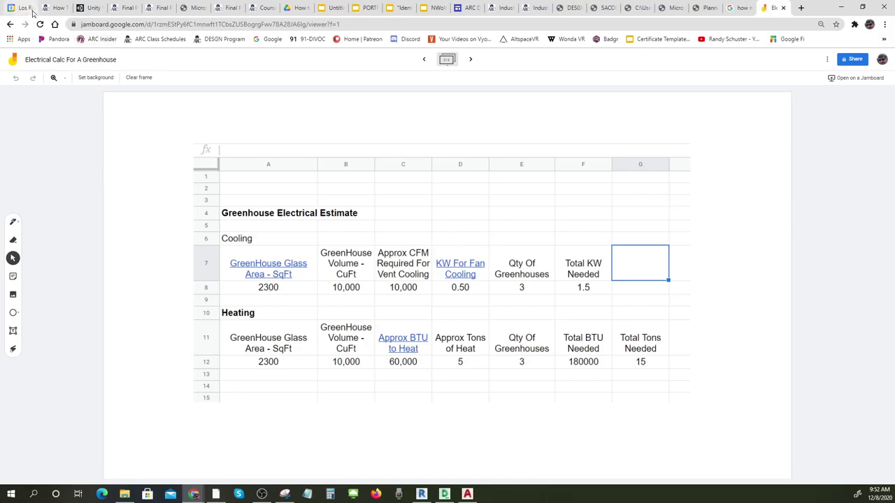
Open the Sample Spreadsheet link from the lecture's calendar event in a new tab and switch to it.
click(27, 8)
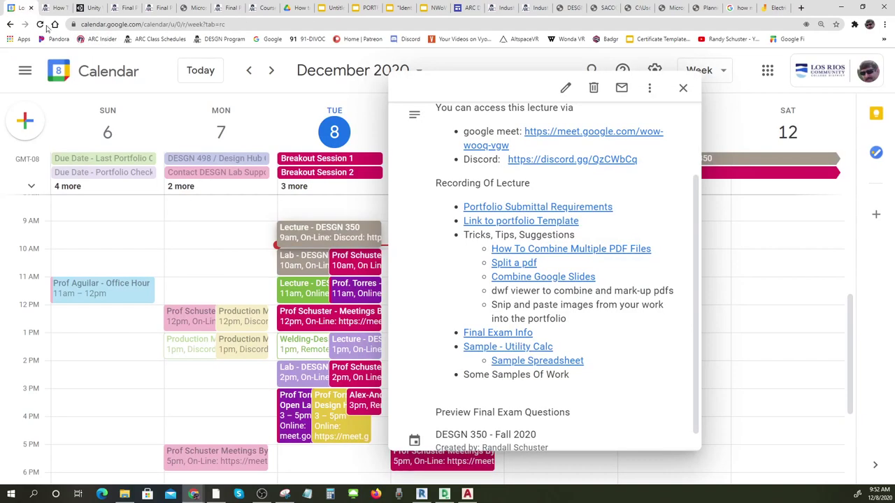
right_click(531, 361)
click(559, 366)
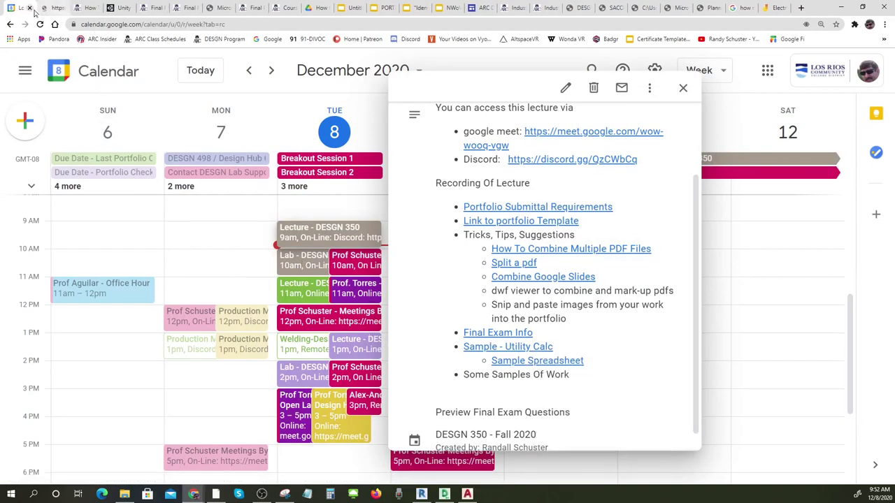
click(57, 8)
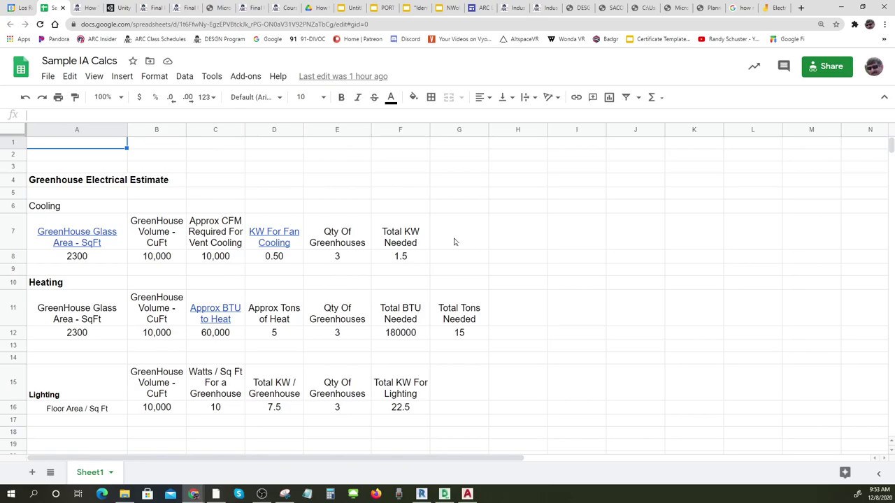
Highlight the greenhouse cooling values in A8:F8, from glass area to total KW needed, and clear the selection.
mouse_move(77, 237)
drag(84, 259, 402, 258)
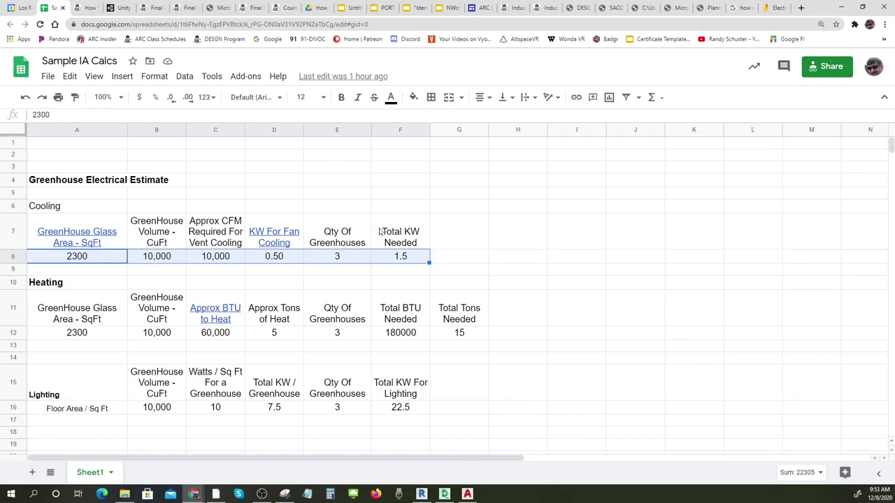
click(559, 222)
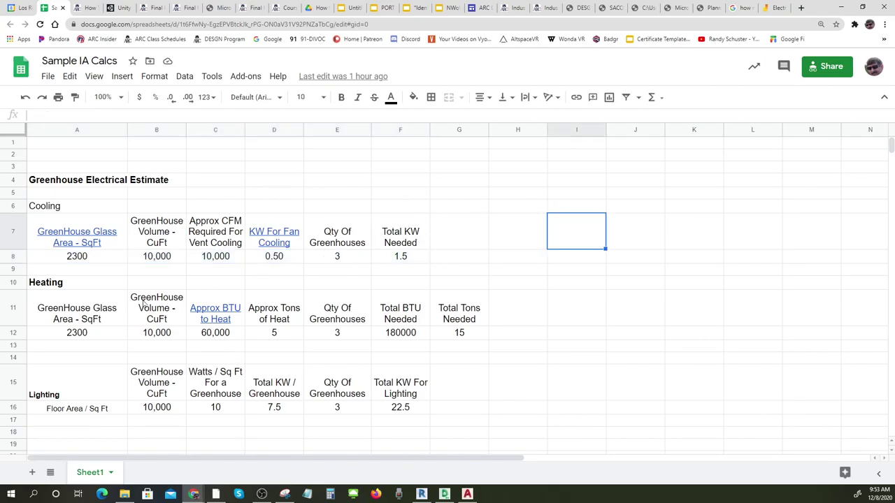
Make the Cooling heading in cell A6 bold to match the Heating heading.
click(43, 206)
click(342, 98)
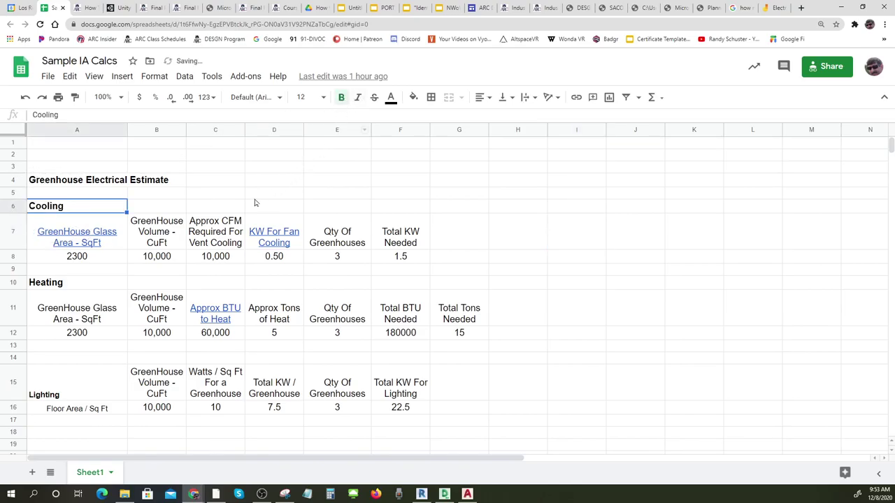
click(55, 283)
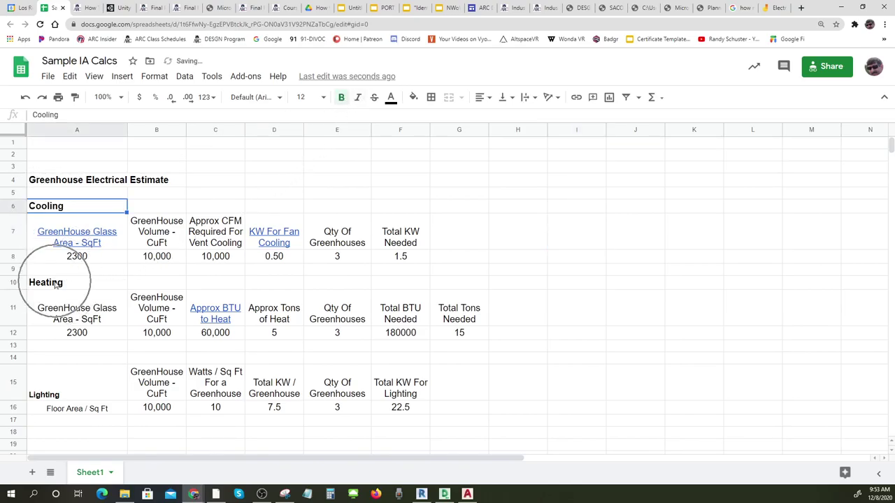
Point out the column F totals for greenhouse cooling KW, heating BTU and lighting KW.
scroll(501, 381, down, 2)
click(65, 380)
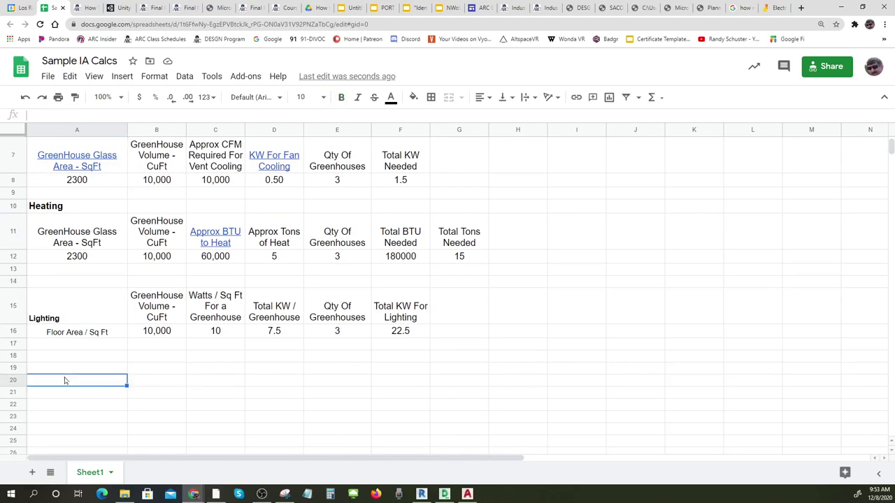
click(68, 418)
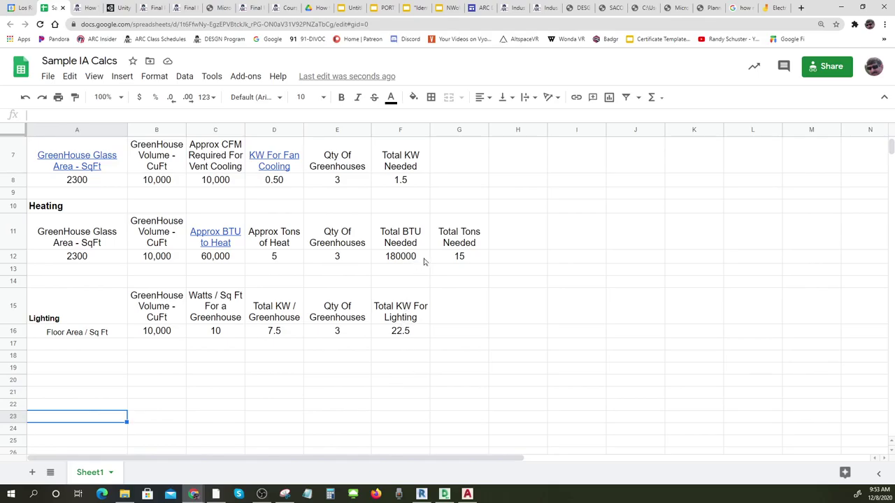
click(405, 184)
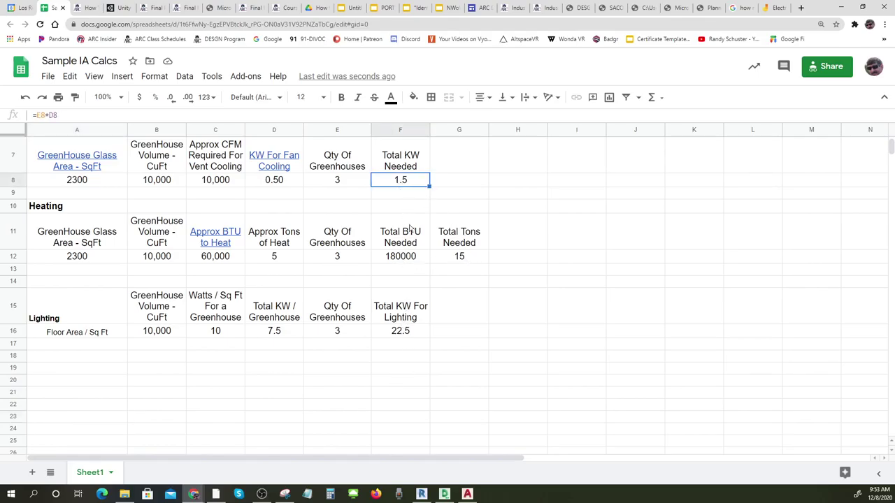
click(407, 227)
click(406, 313)
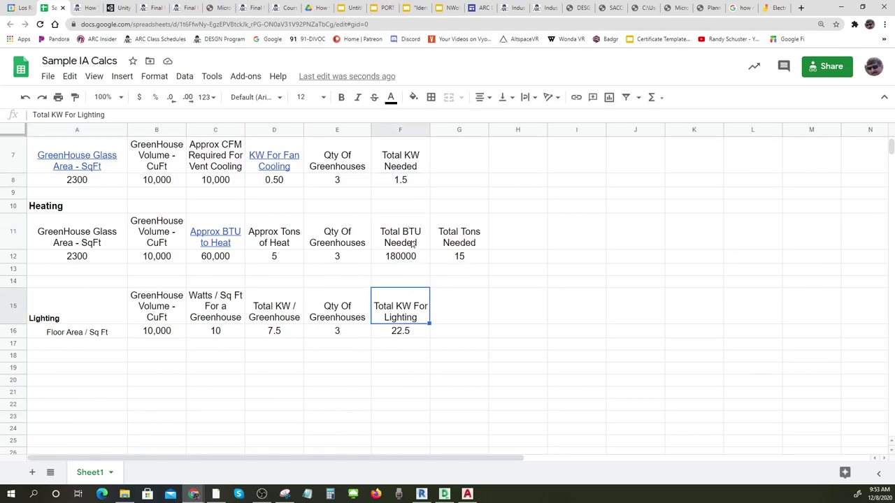
click(413, 244)
click(404, 163)
click(400, 225)
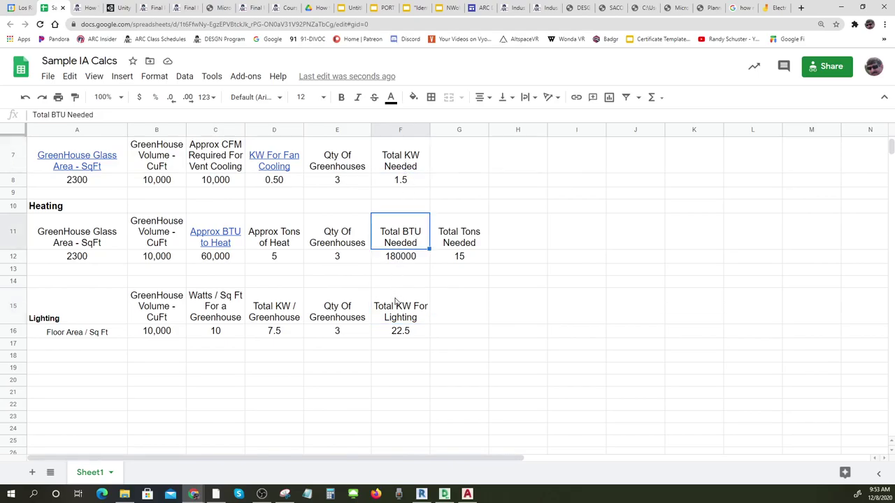
click(396, 302)
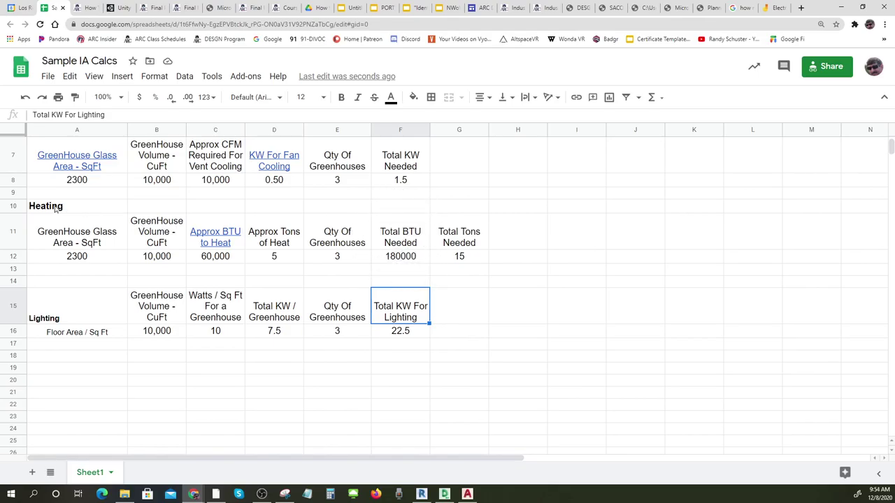
Preview the power calculator link behind the GreenHouse Glass Area heading in the Cooling section.
scroll(161, 284, up, 2)
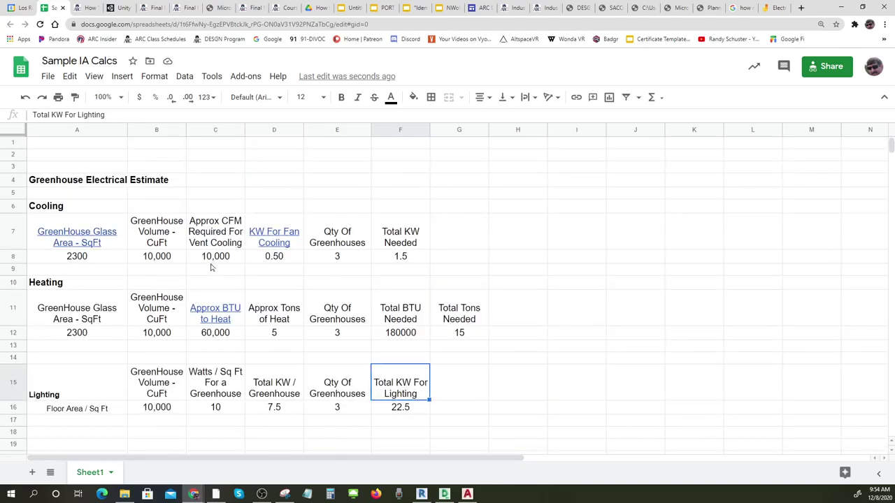
mouse_move(73, 238)
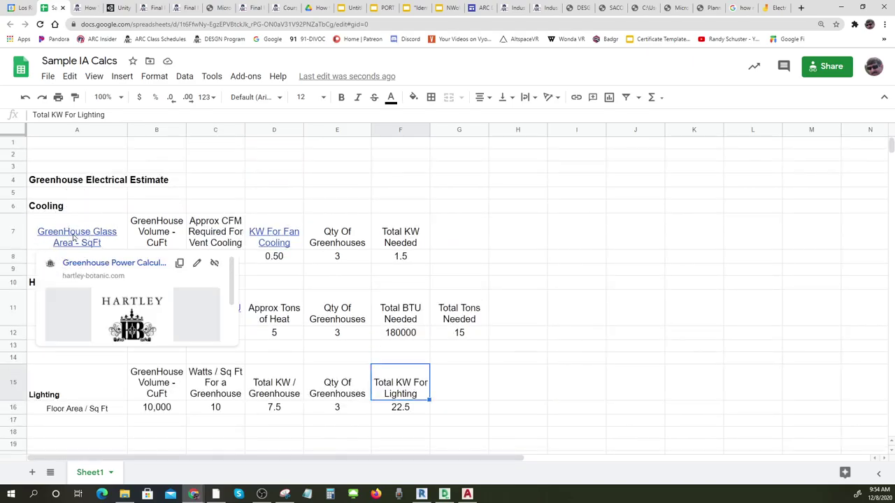
click(619, 205)
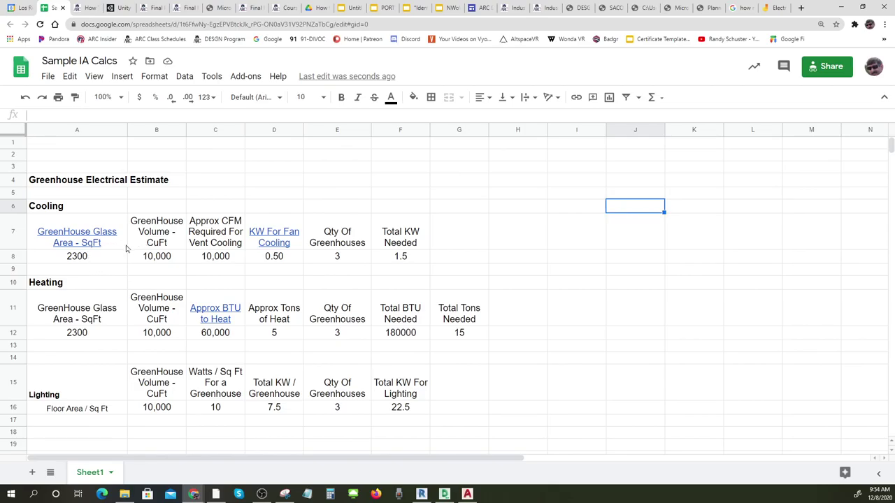
mouse_move(112, 246)
click(82, 243)
Show the formula for the greenhouse volume in B8 and point out the neighbouring vent cooling CFM column.
click(156, 255)
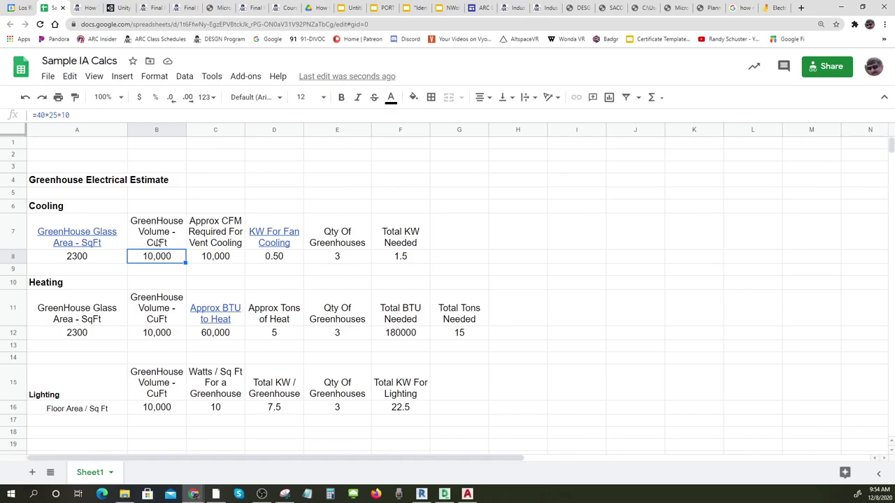
key(ctrl)
key(ctrl)
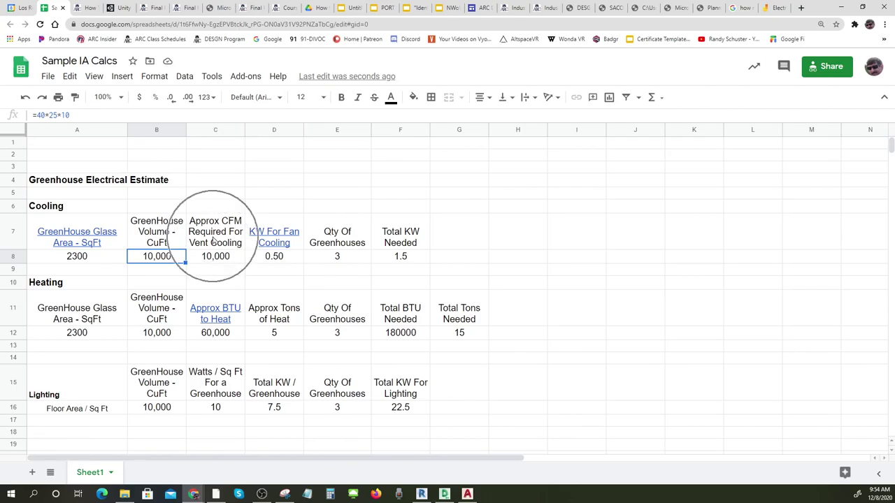
key(ctrl)
key(ctrl)
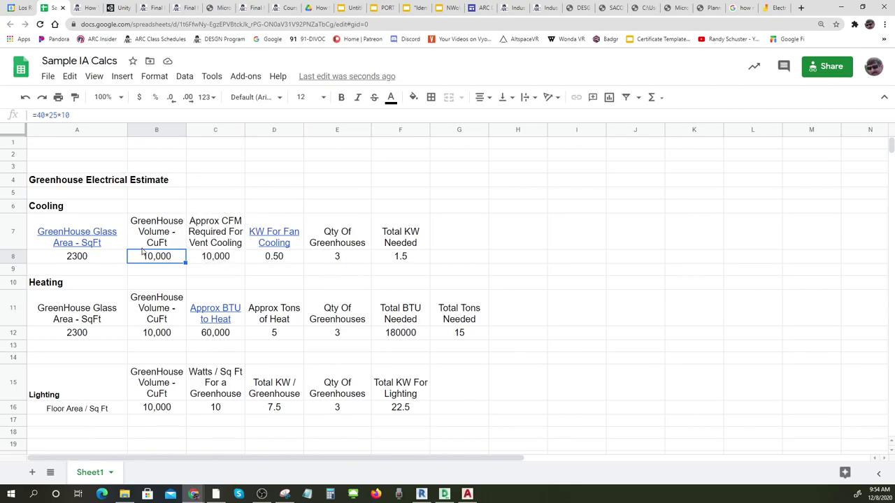
Compare the greenhouse volume in B8 with the approximate CFM required for vent cooling in C8.
click(218, 258)
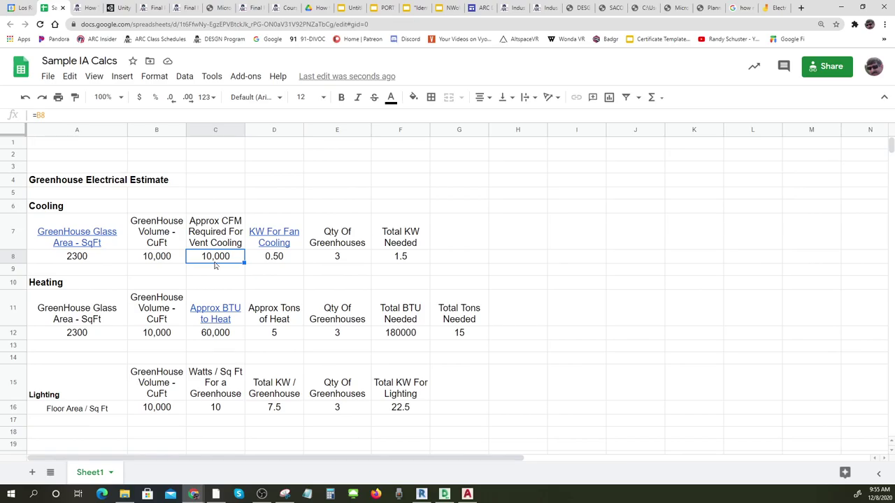
click(166, 263)
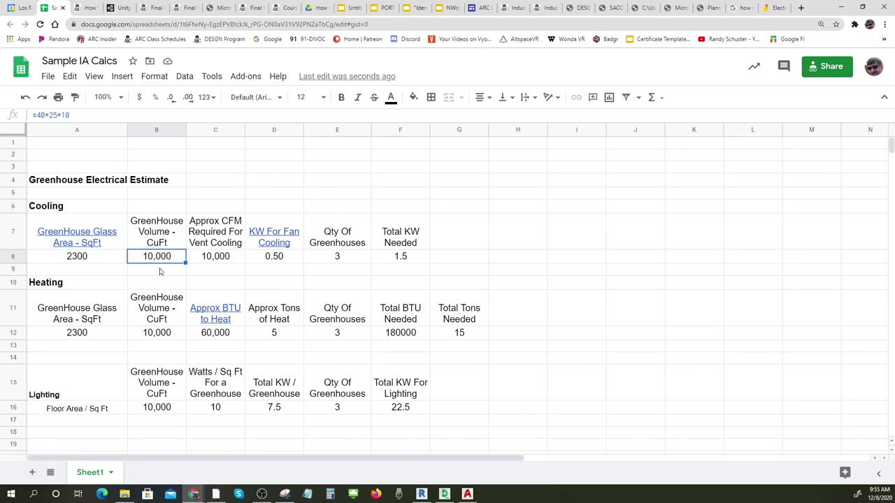
click(214, 257)
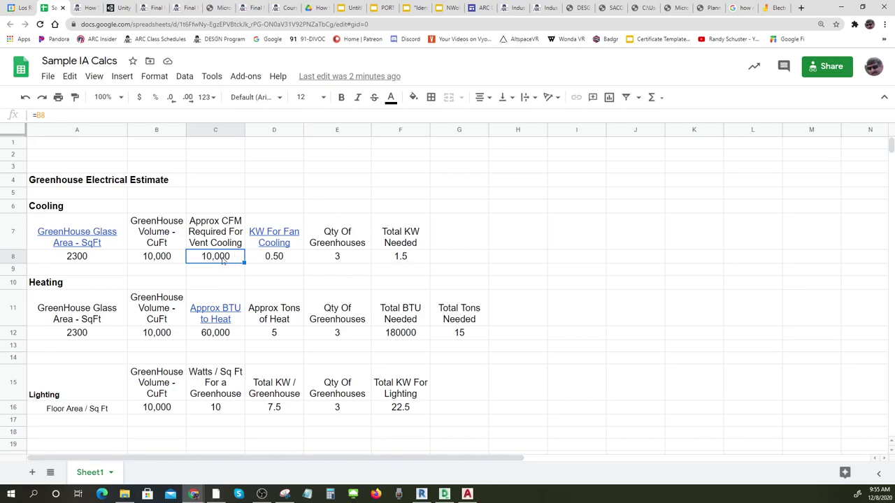
click(162, 263)
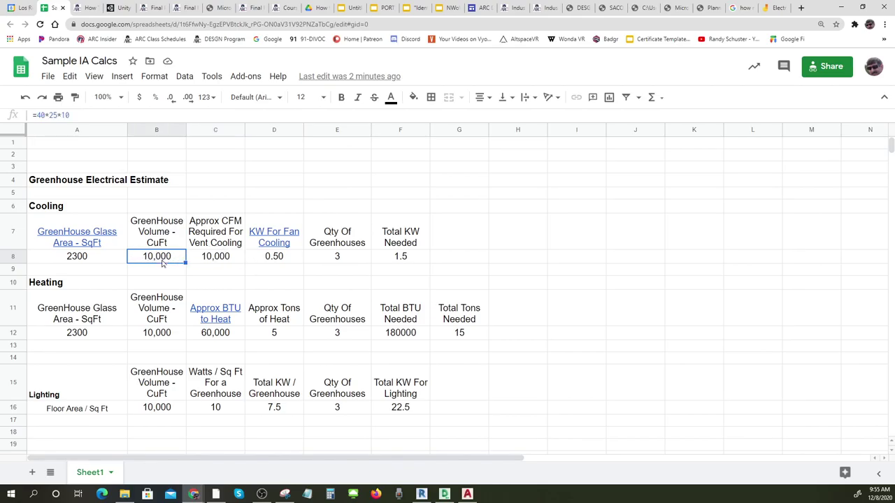
key(ctrl)
key(ctrl)
key(ctrl)
click(214, 256)
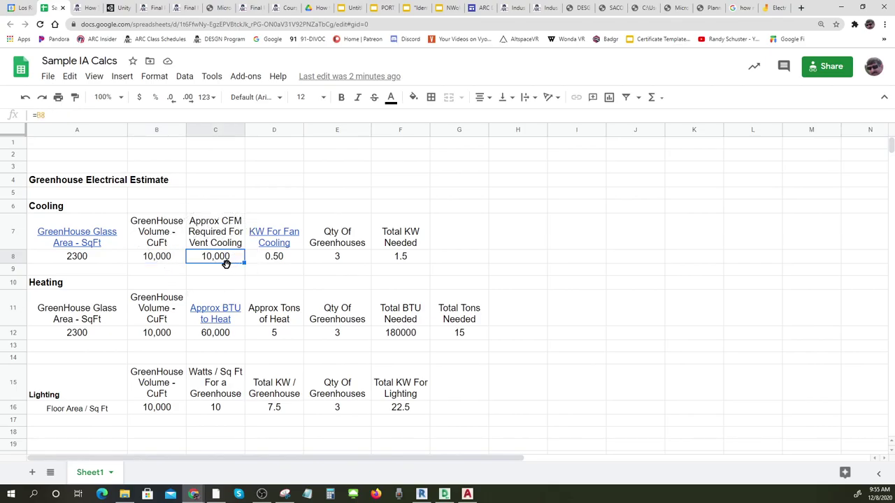
key(ctrl)
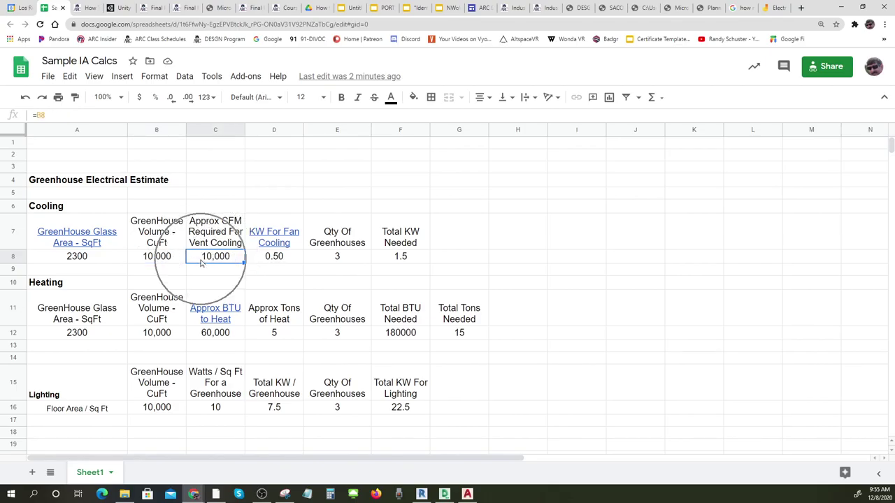
Preview the link behind the KW For Fan Cooling heading in D7 and open the Grainger exhaust fan page.
mouse_move(278, 243)
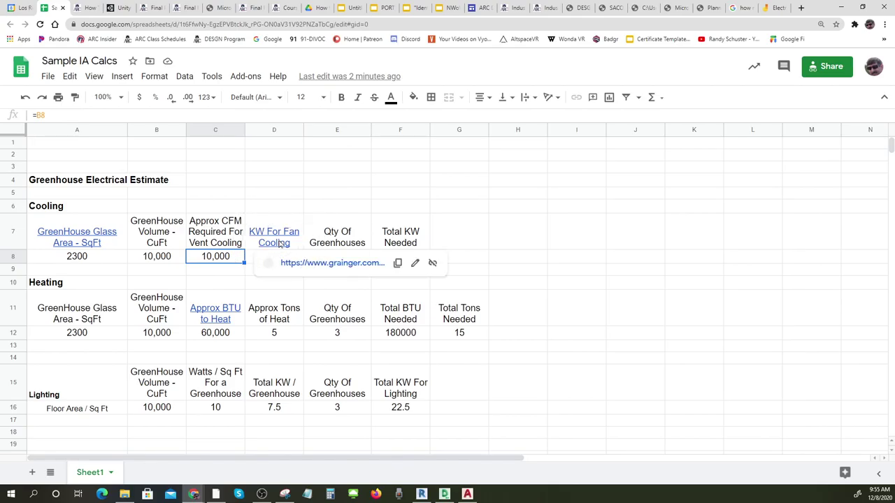
key(ctrl)
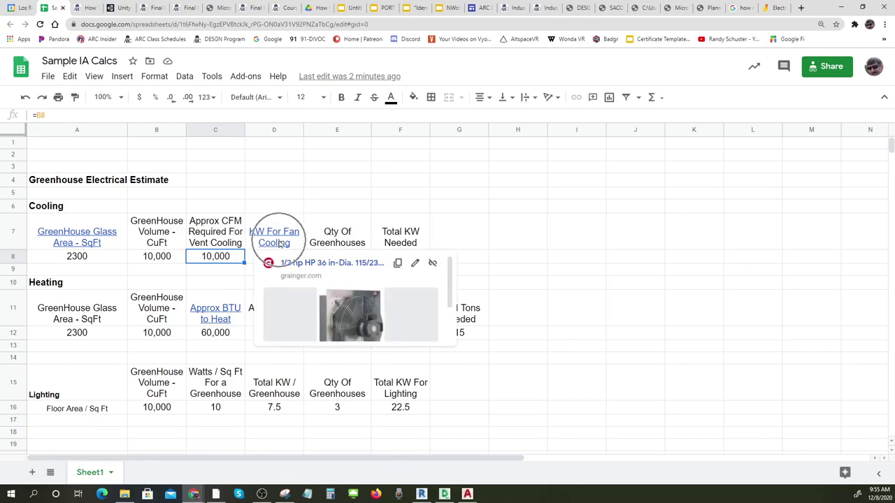
click(628, 230)
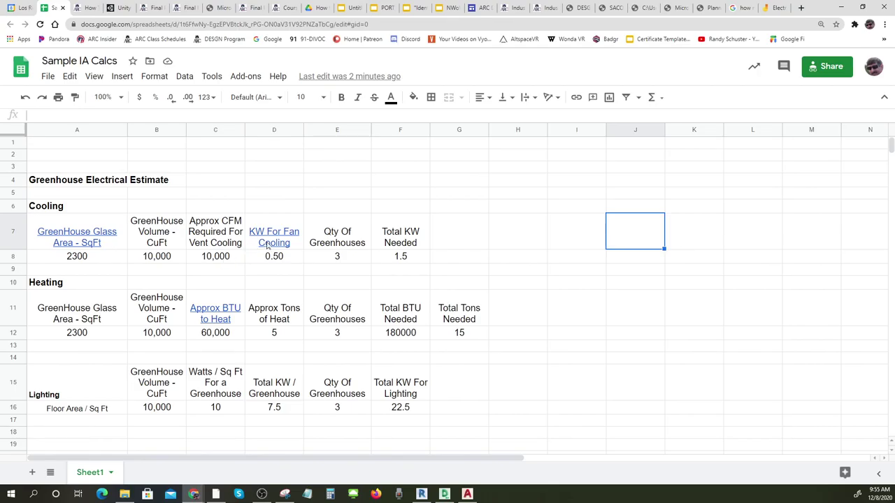
mouse_move(279, 241)
click(273, 236)
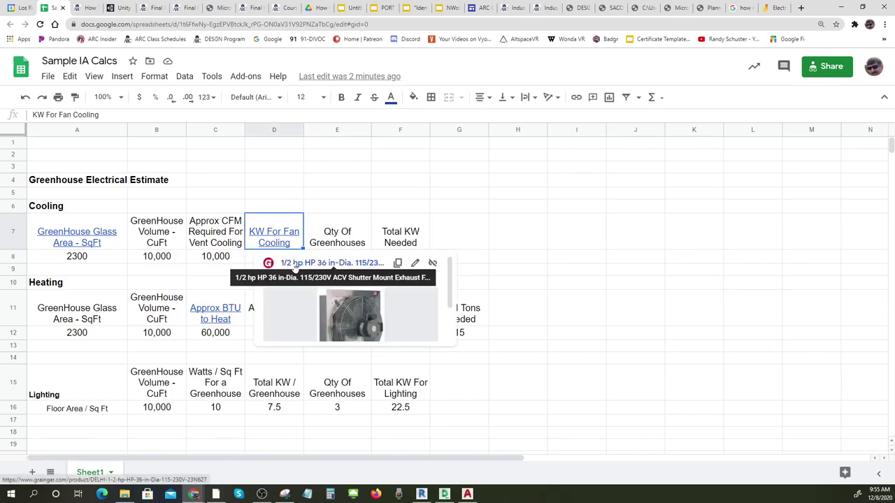
click(295, 264)
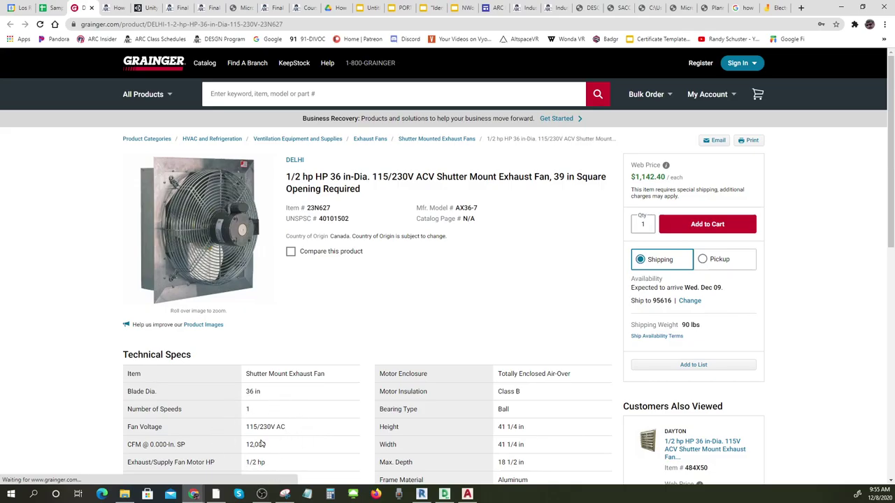
Review the exhaust fan's technical specs, from the CFM ratings to the maximum ambient temperature, and highlight its motor horsepower.
scroll(272, 449, down, 1)
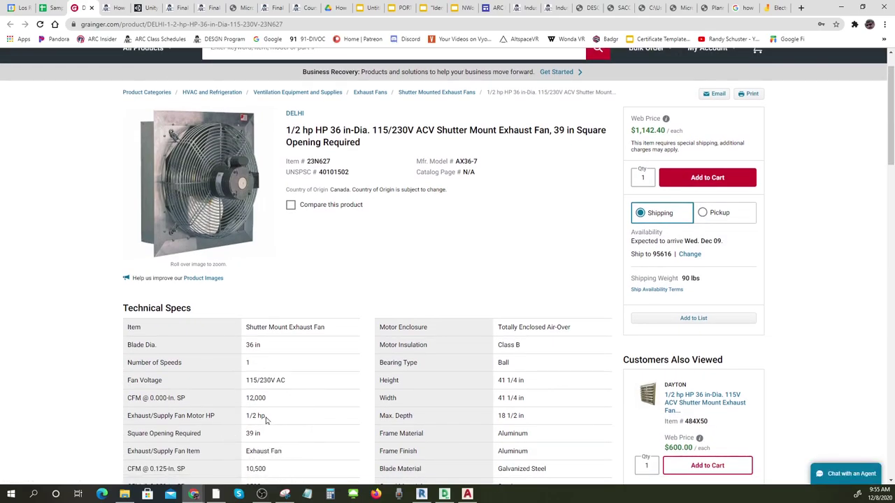
key(ctrl)
scroll(292, 441, down, 2)
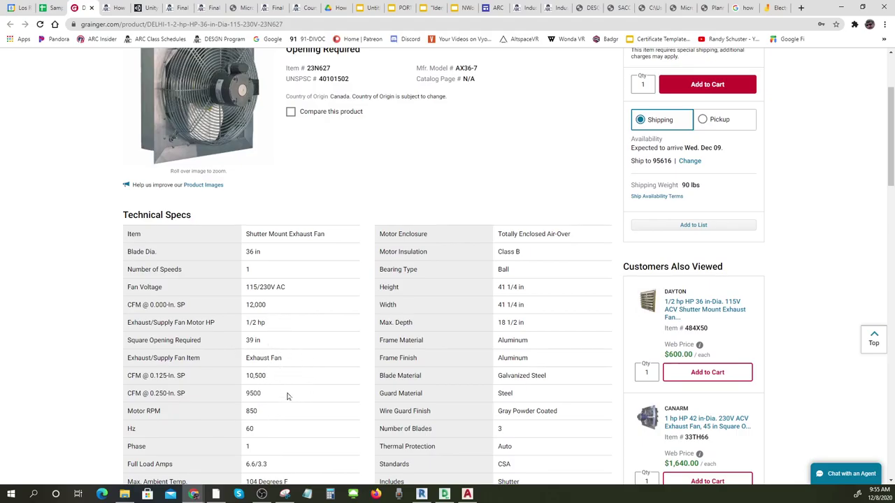
scroll(327, 419, down, 1)
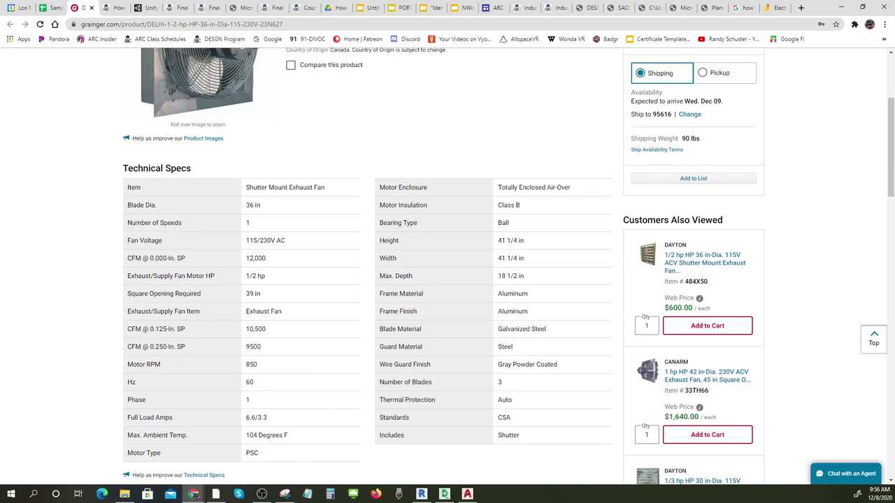
drag(299, 439, 244, 438)
scroll(305, 320, up, 3)
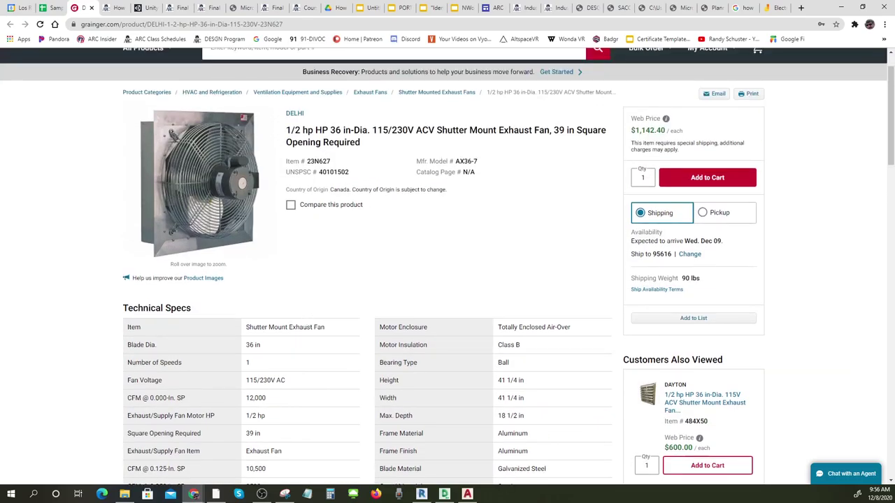
mouse_move(241, 177)
drag(270, 417, 239, 417)
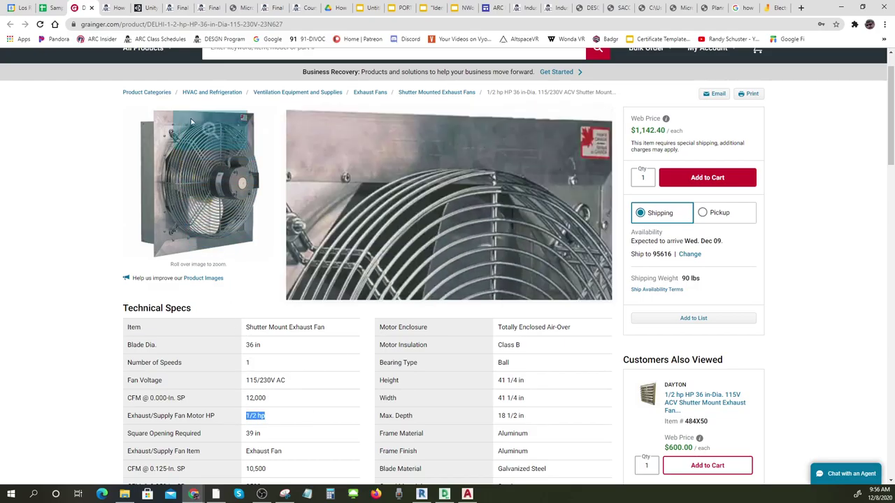
Return to the Sample IA Calcs spreadsheet and examine the CEILING function and rounding factor in D8's fan cooling formula.
click(51, 8)
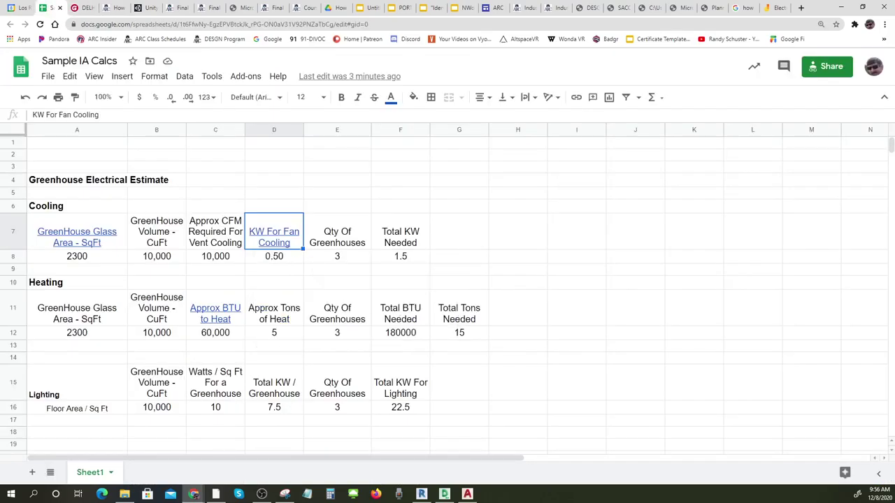
click(272, 258)
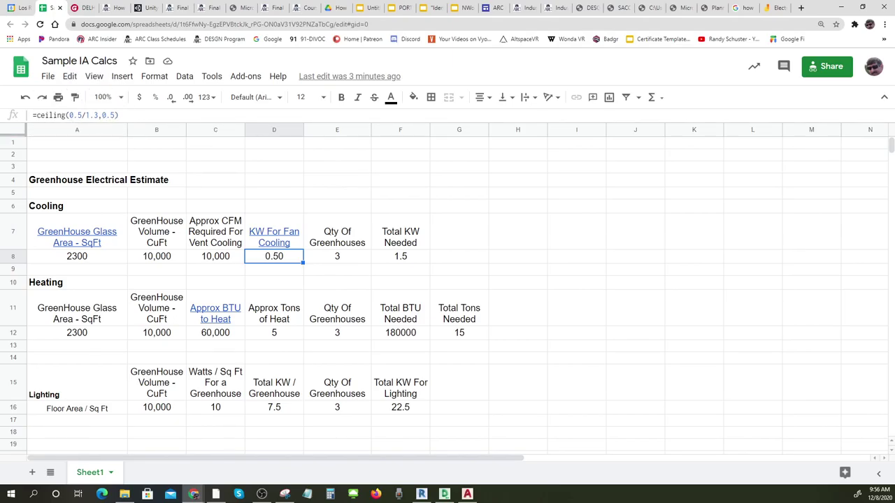
click(305, 275)
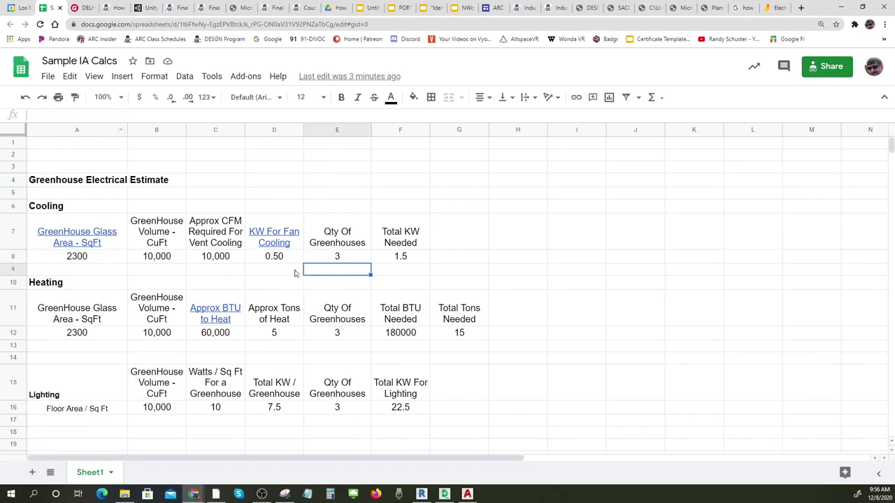
click(283, 260)
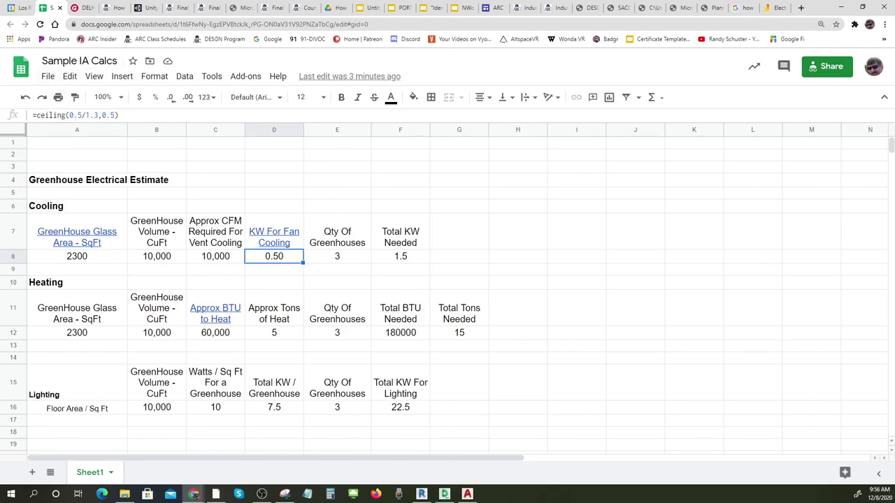
double_click(52, 115)
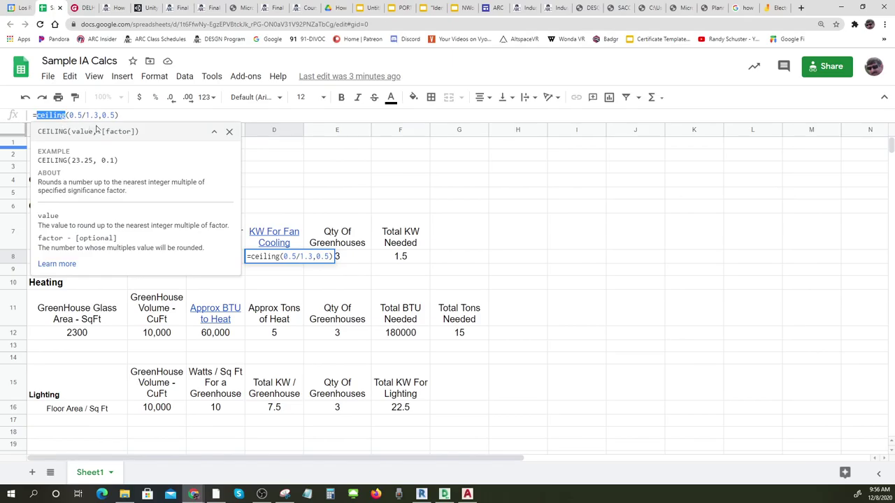
drag(114, 115, 103, 115)
click(355, 180)
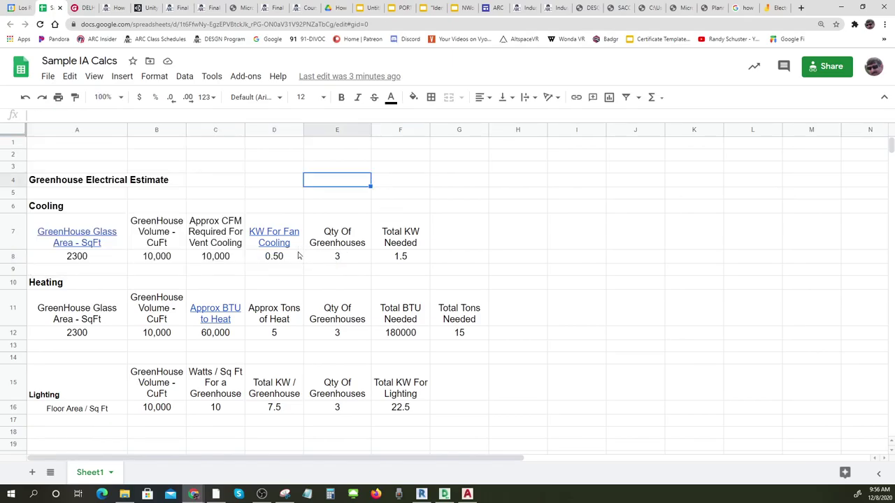
click(287, 258)
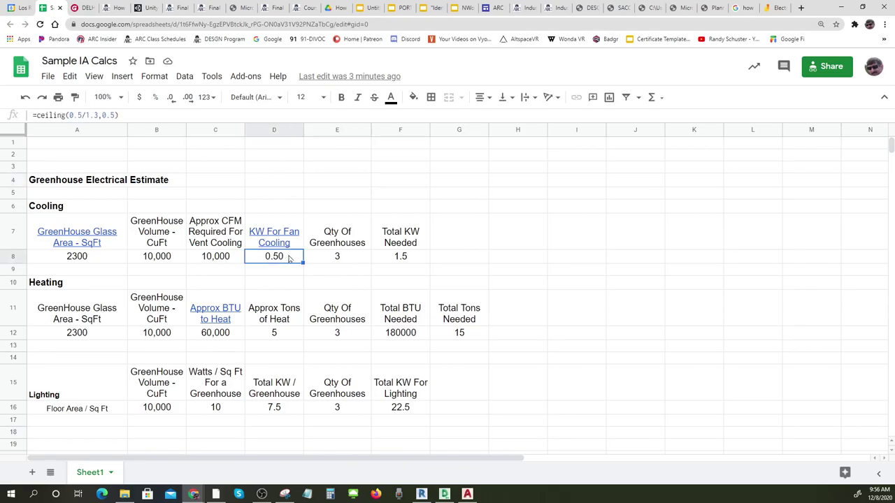
Review the Lighting section's floor area label and its row 15 headings, from Qty Of Greenhouses back to GreenHouse Volume.
key(ctrl)
click(72, 411)
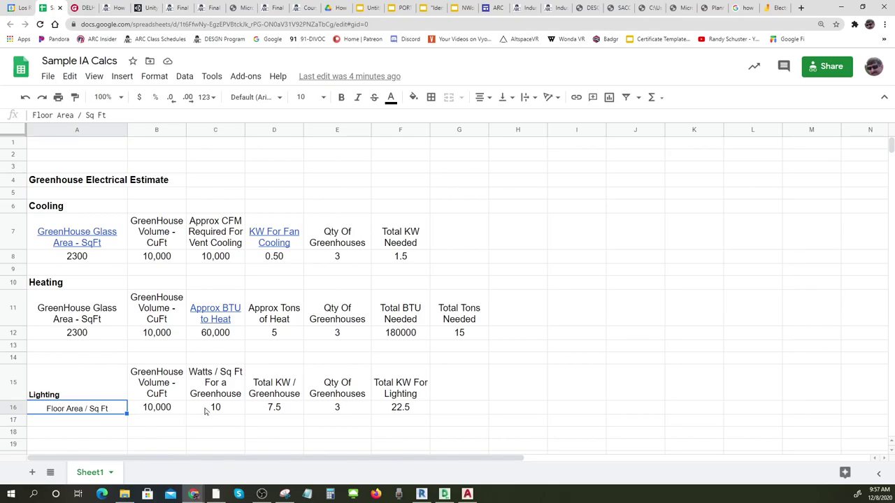
click(284, 388)
click(342, 388)
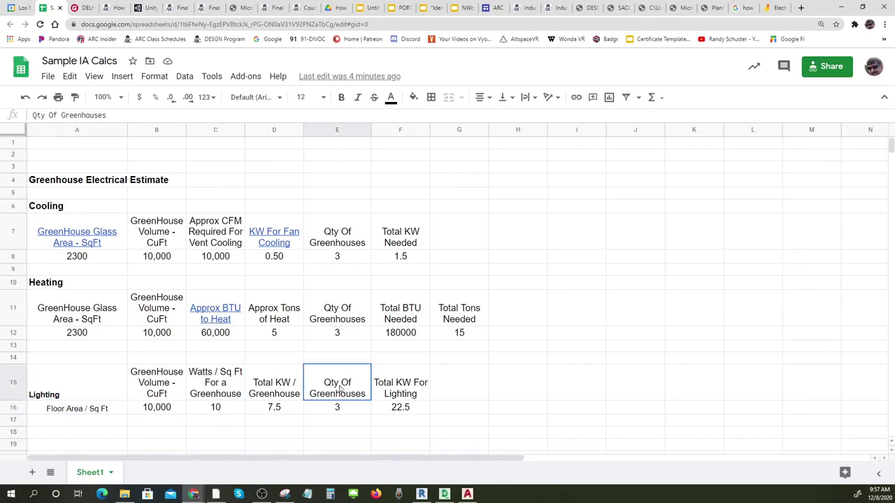
click(275, 390)
click(225, 388)
click(160, 392)
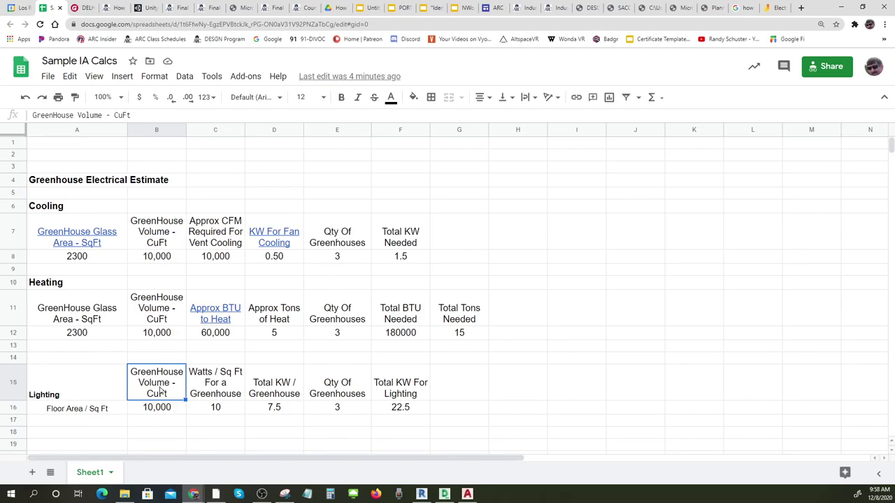
Highlight the watts per square foot figure in C16 and compare it with its heading and the greenhouse volume in B16.
click(213, 413)
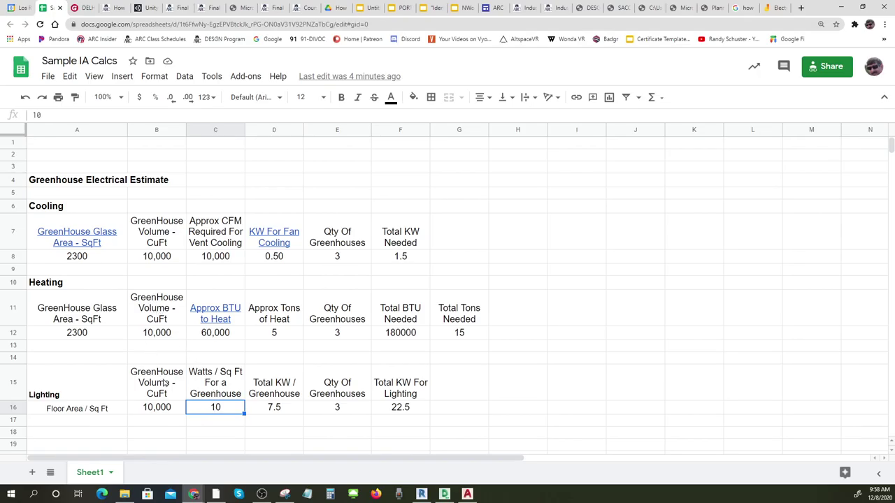
click(225, 390)
click(212, 412)
click(41, 116)
double_click(37, 114)
double_click(216, 406)
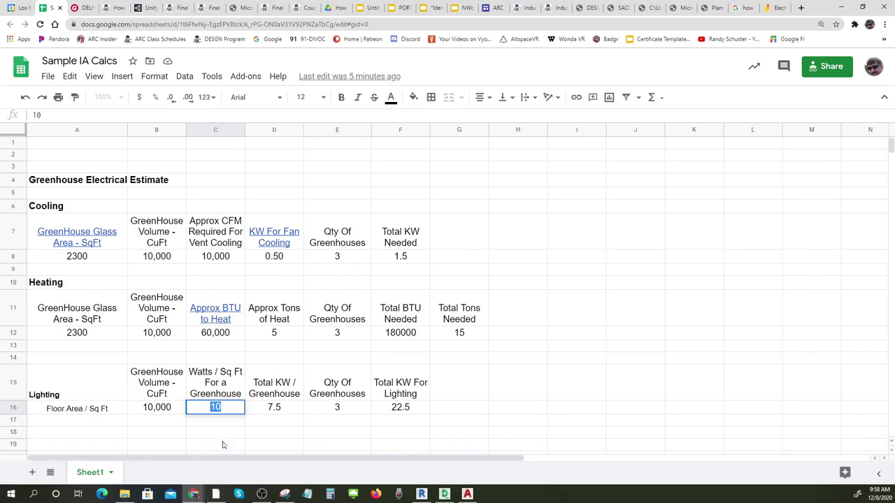
click(223, 435)
click(223, 411)
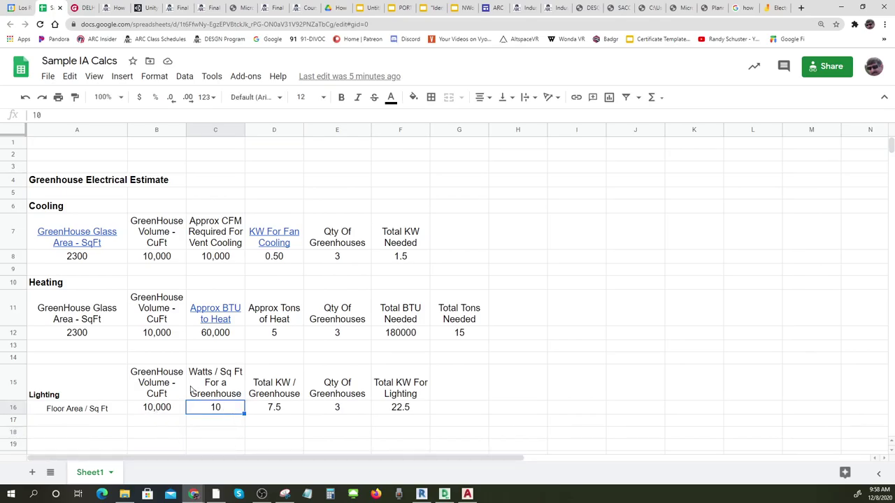
click(155, 412)
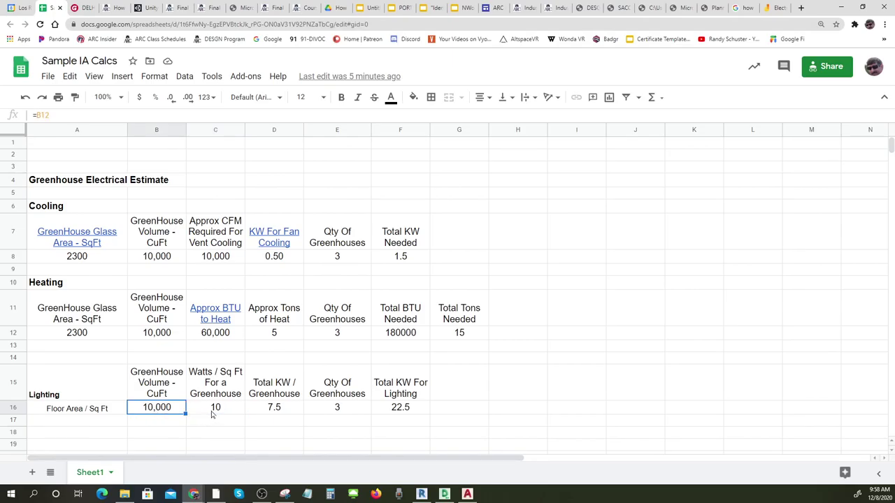
click(214, 411)
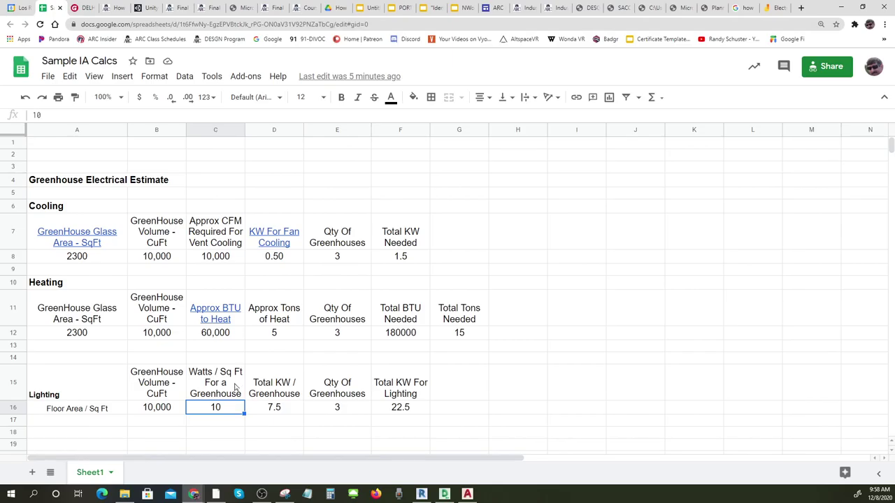
Examine the lighting KW formula in D16, highlighting the greenhouse dimensions and the 0.75 factor, and leave it unedited.
click(291, 410)
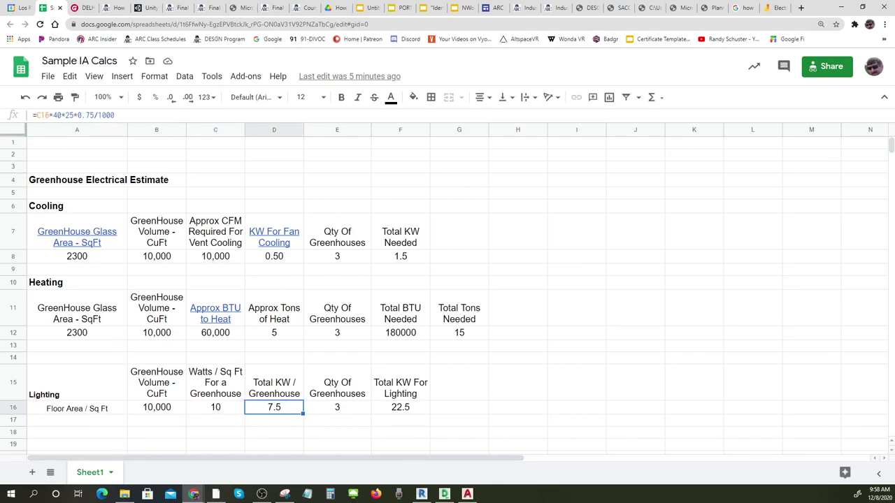
click(60, 115)
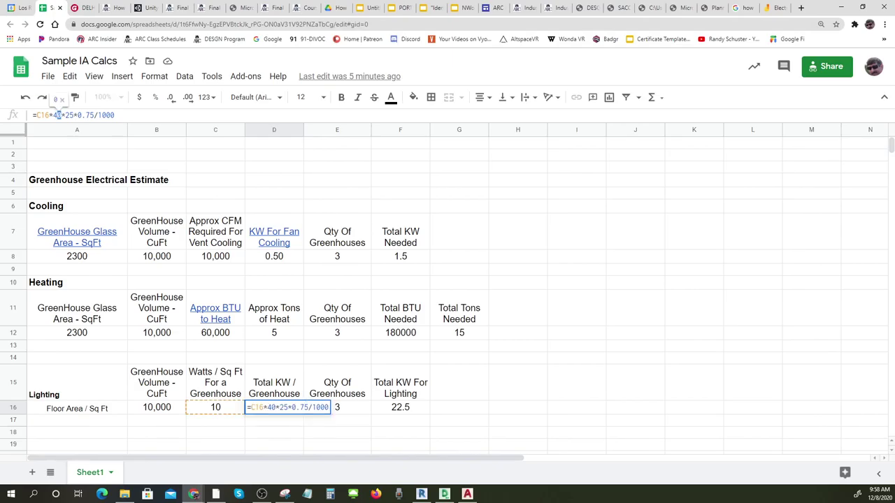
drag(53, 114, 94, 115)
double_click(80, 116)
double_click(82, 116)
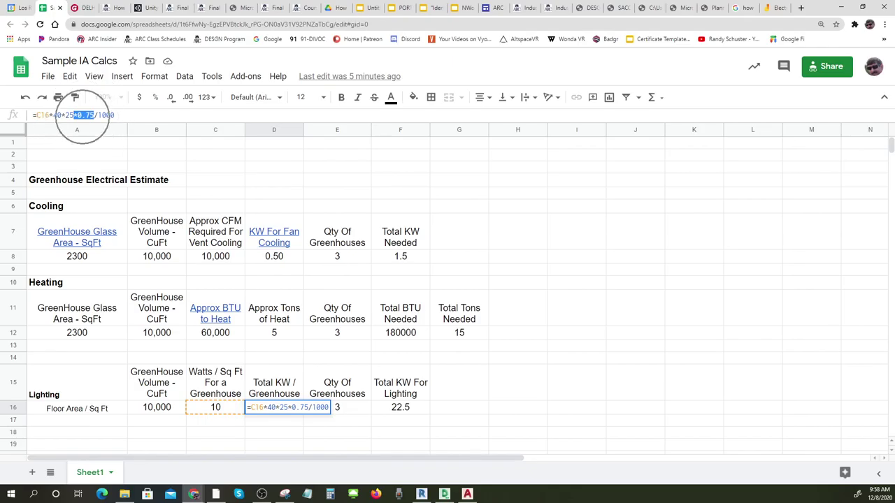
double_click(82, 116)
click(569, 360)
click(280, 410)
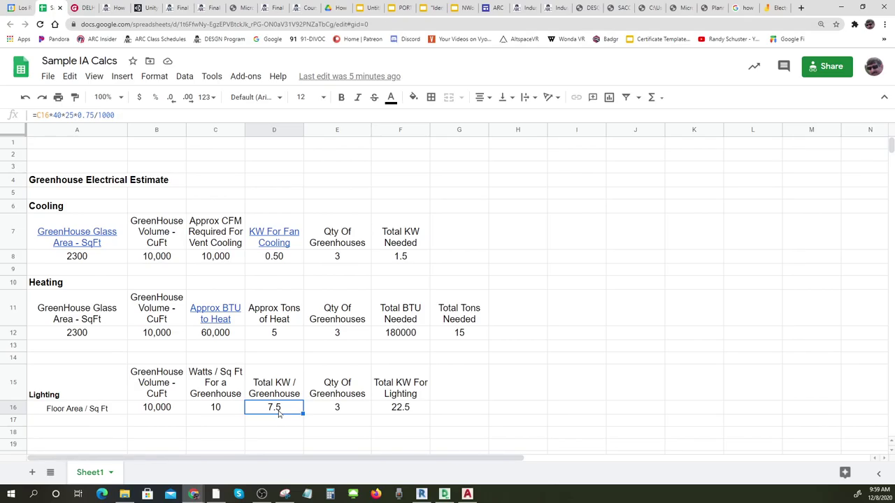
Check the greenhouse quantity in E16 and point out the Total KW For Lighting formula cell F16.
click(338, 411)
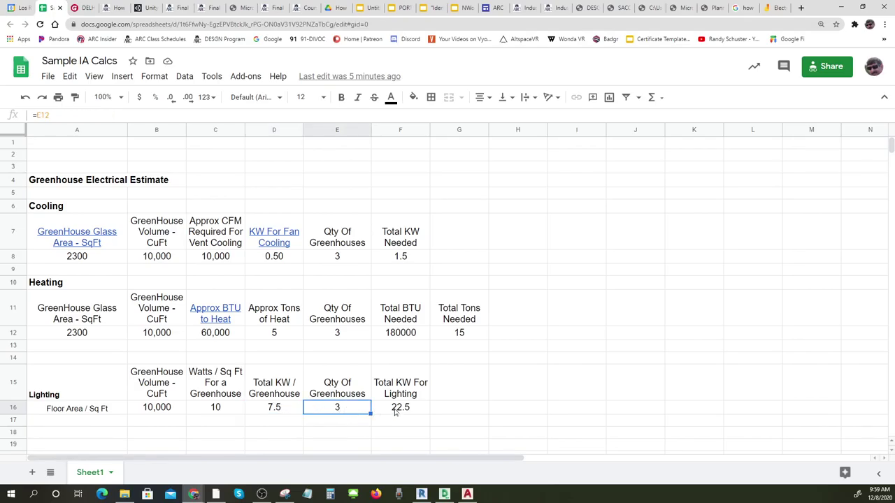
click(395, 412)
key(ctrl)
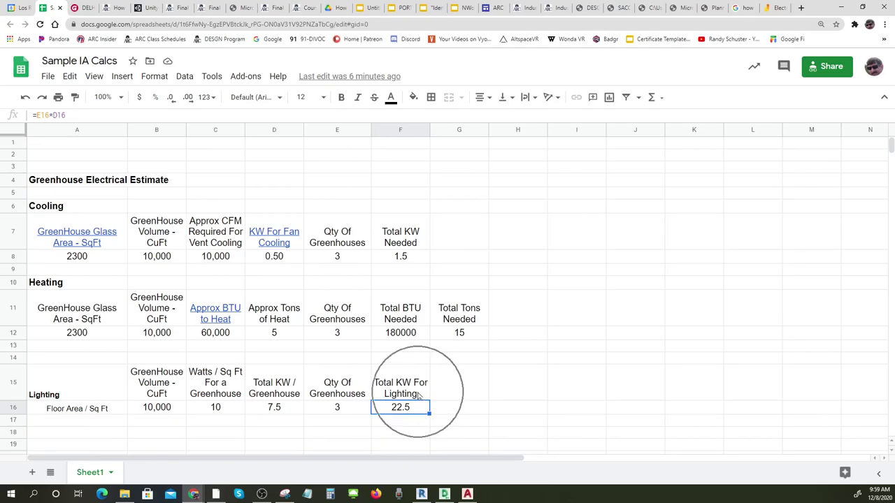
key(ctrl)
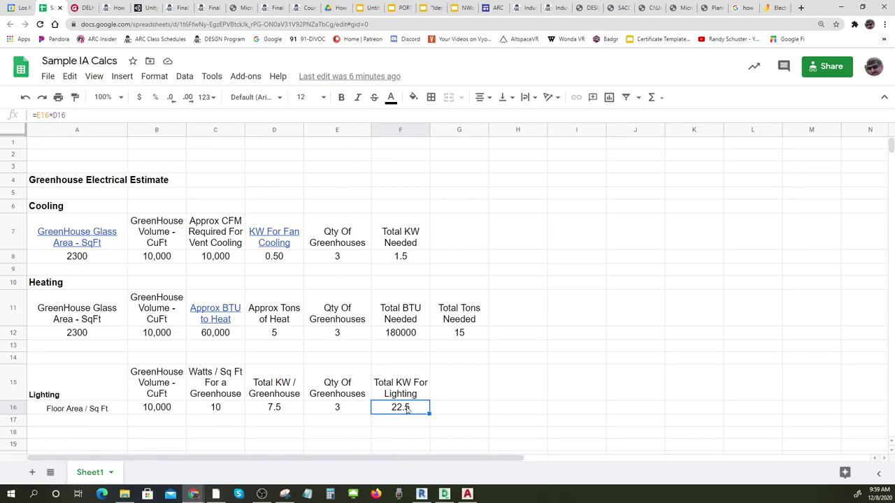
key(ctrl)
key(ctrl)
key(ctrl)
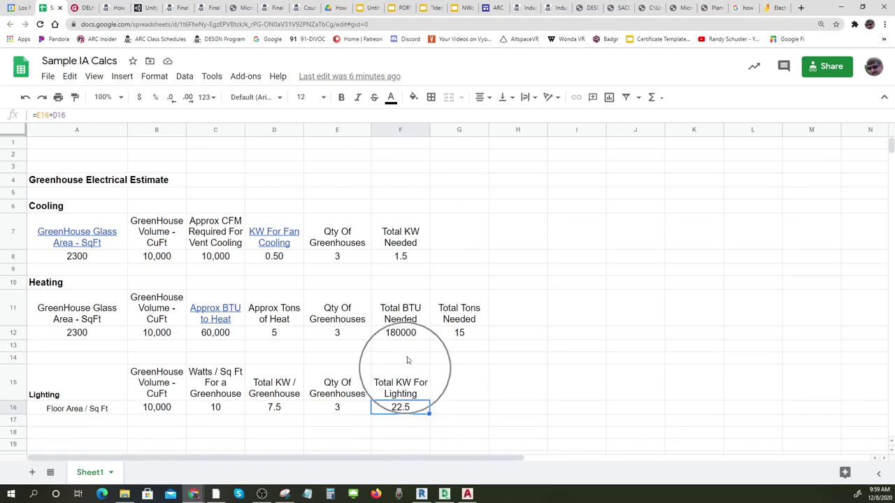
key(ctrl)
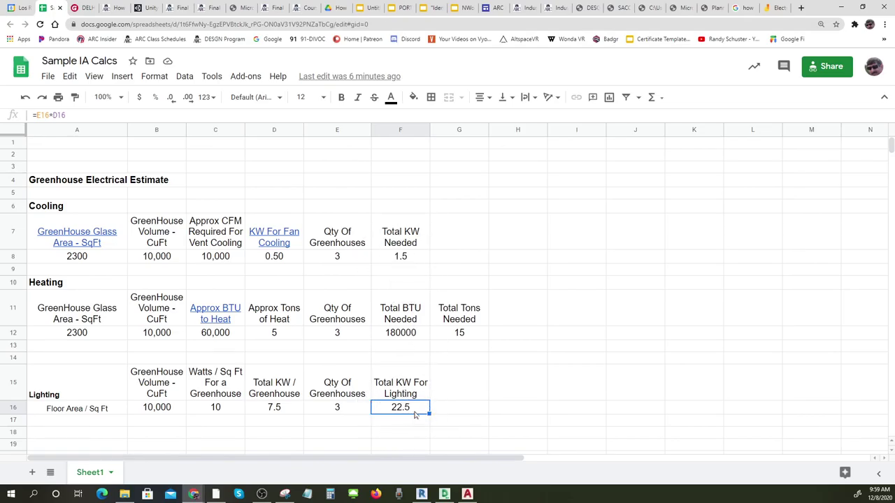
key(ctrl)
key(ctrl)
key(ctrl)
key(ctrl)
Point out the Cooling, Lighting and Heating section headings in column A.
double_click(61, 207)
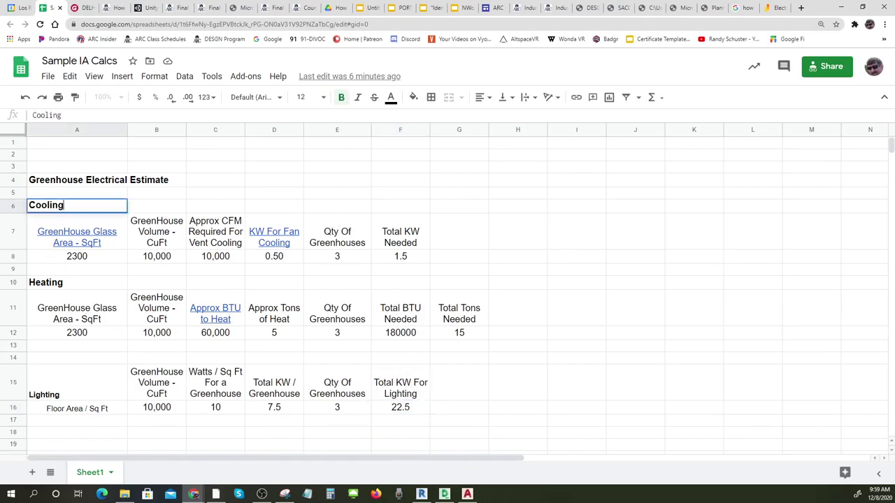
click(72, 399)
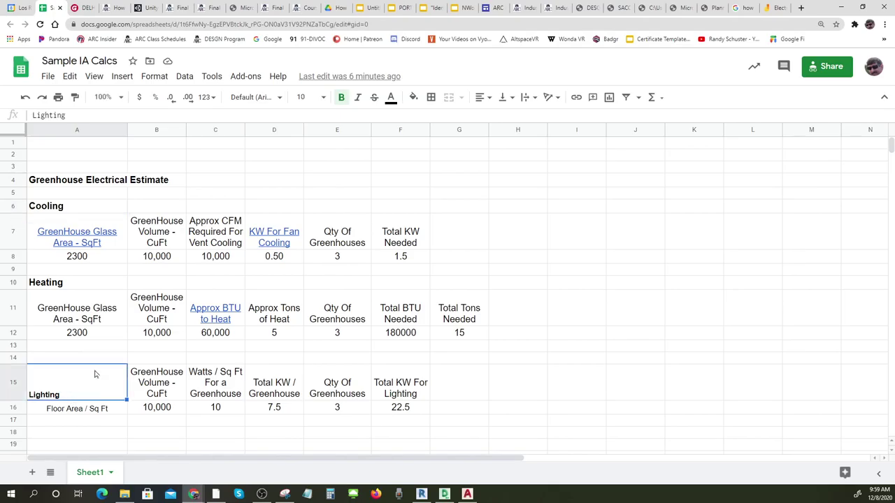
click(83, 287)
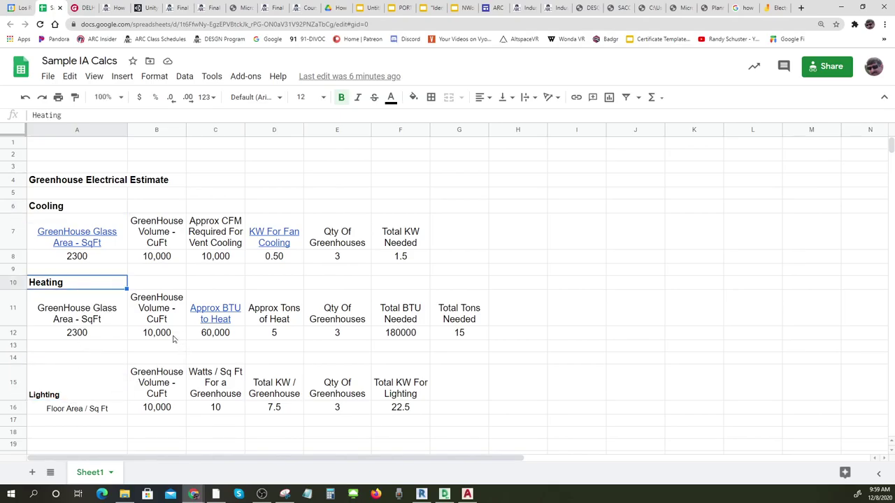
Check the heating volume in B12 and preview the Greenhouse Power Calculator link behind the Approx BTU to Heat heading.
click(168, 336)
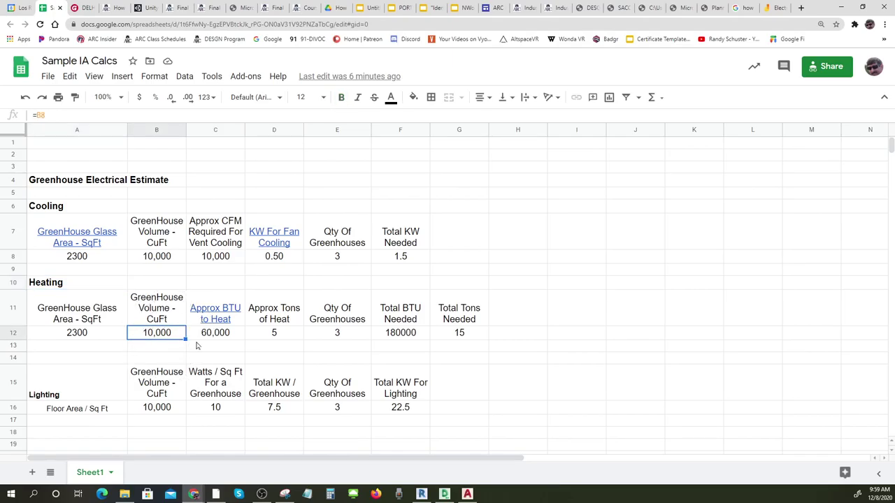
click(217, 316)
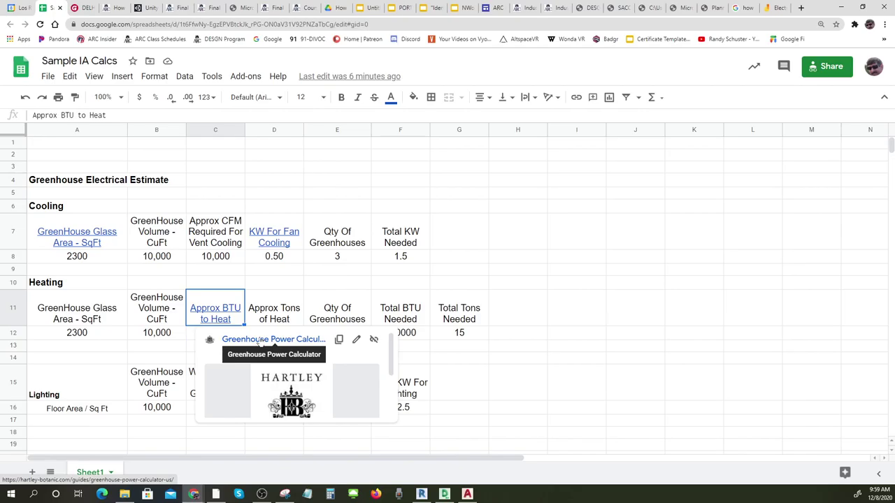
click(643, 221)
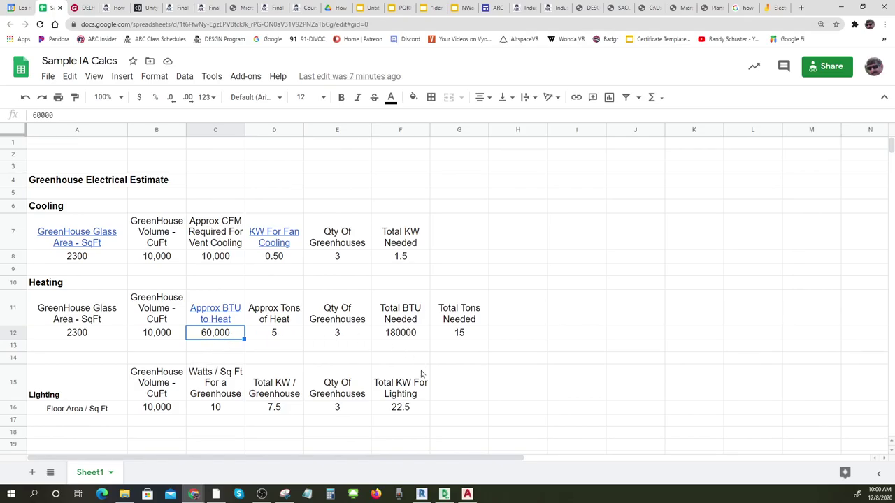
Compare the BTU figure in C12 with the Approx Tons of Heat in D12 and examine D12's conversion formula.
click(222, 335)
click(275, 335)
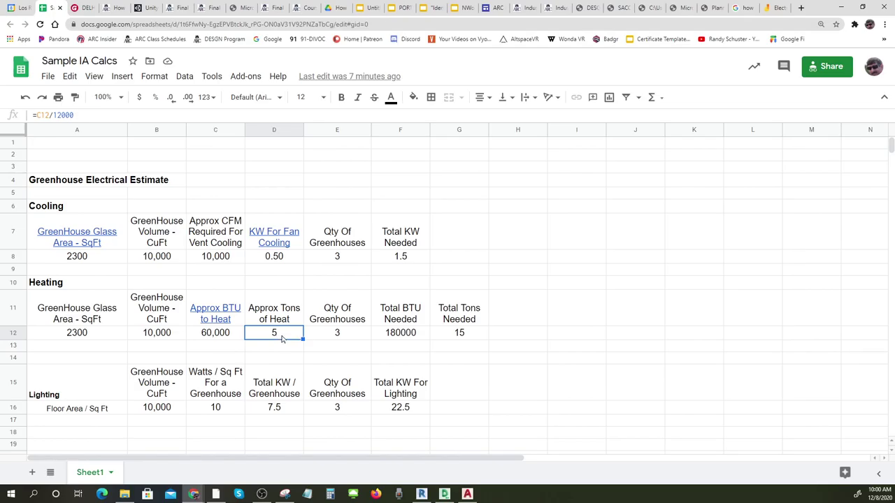
click(218, 336)
click(219, 337)
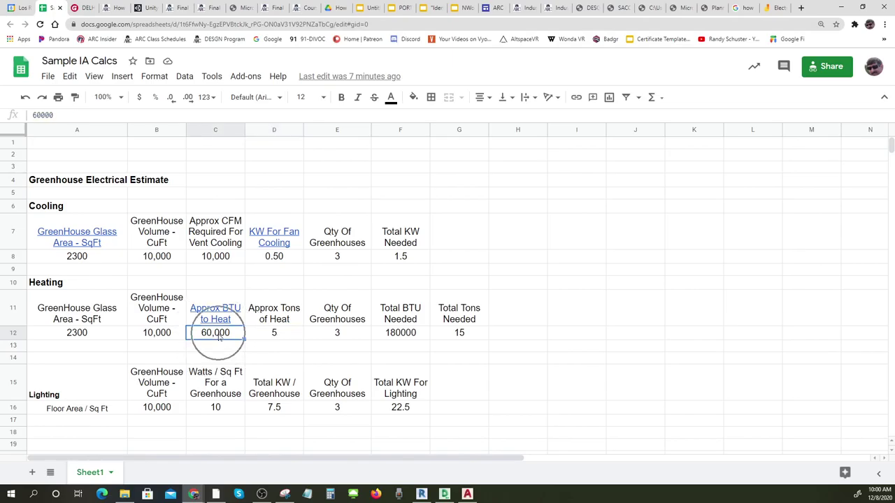
click(257, 337)
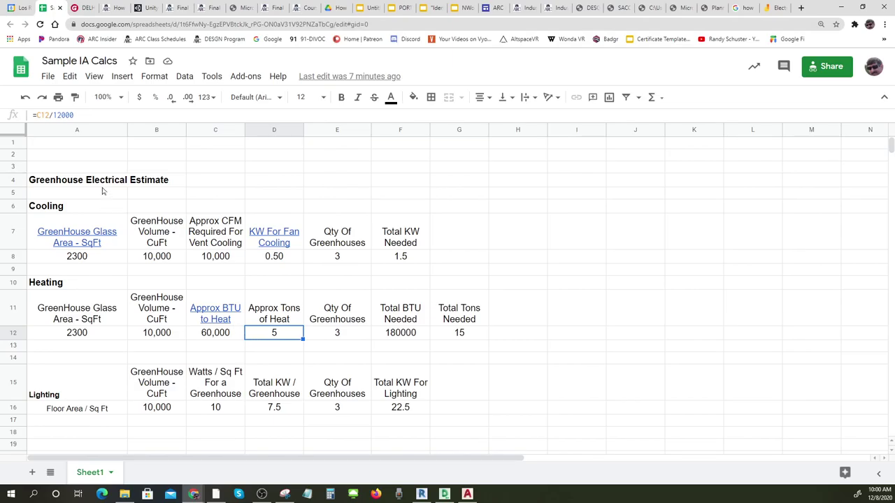
click(272, 318)
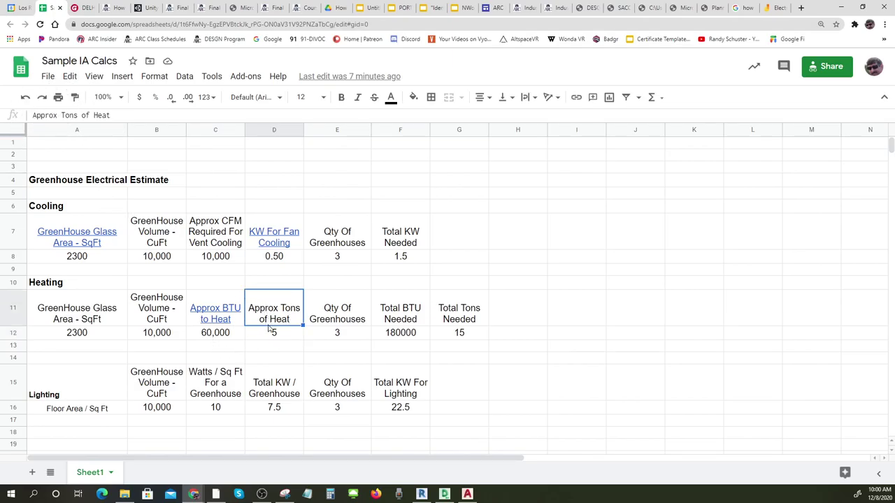
click(285, 334)
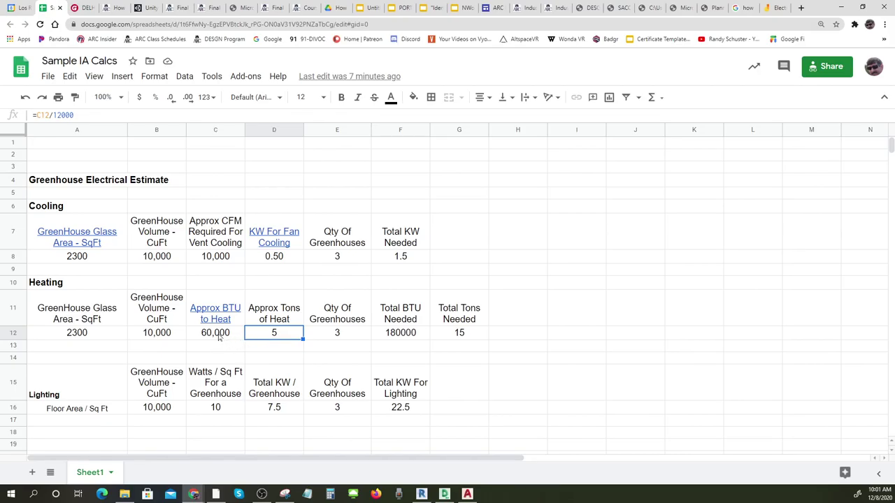
click(273, 336)
Review the Heating section's Total Tons Needed in G11:G12 and preview the link behind the Approx BTU to Heat heading again.
click(456, 334)
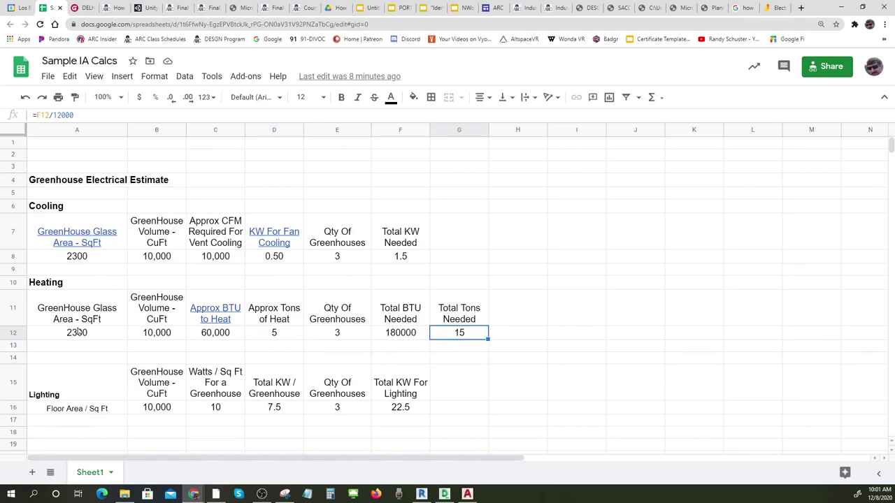
click(60, 285)
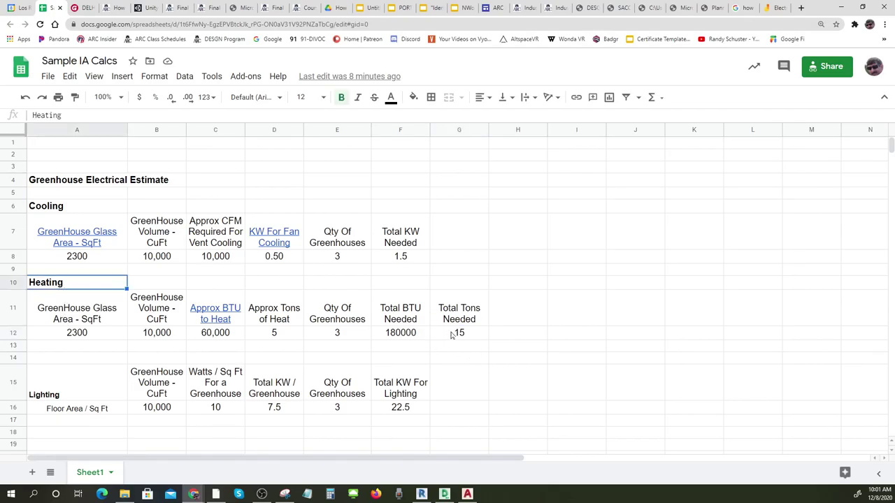
click(454, 333)
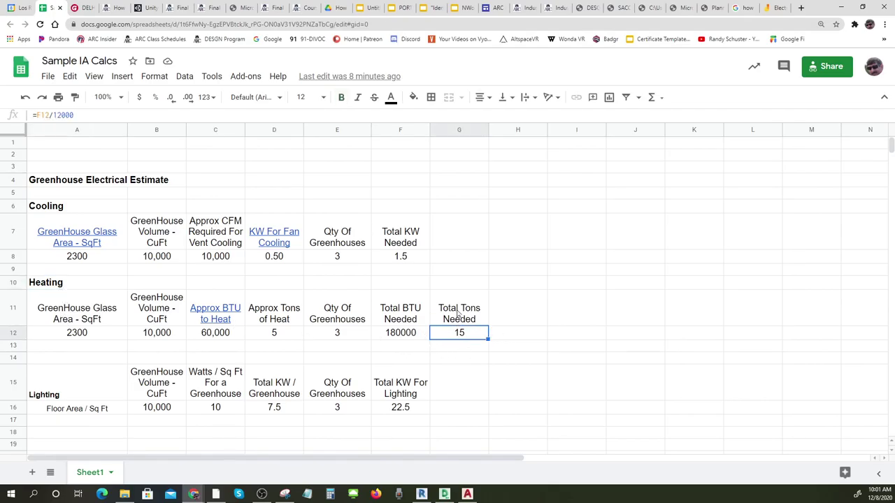
click(456, 317)
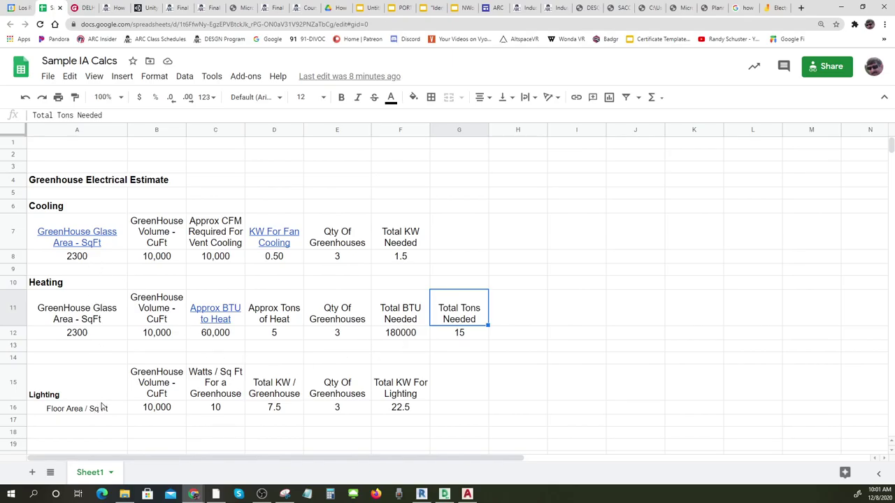
drag(458, 321, 458, 342)
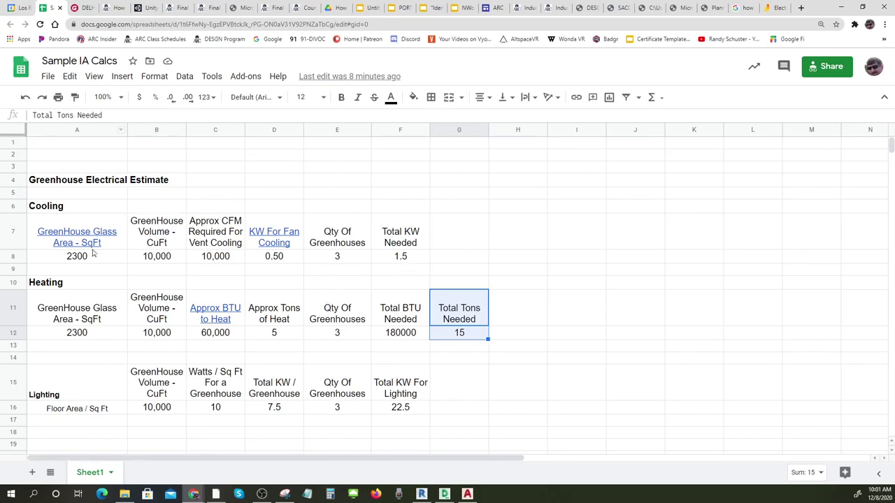
mouse_move(243, 318)
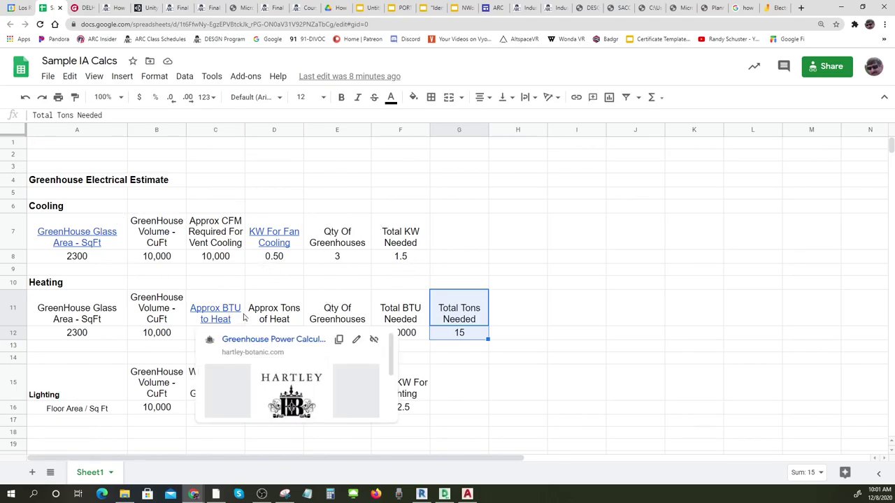
click(635, 363)
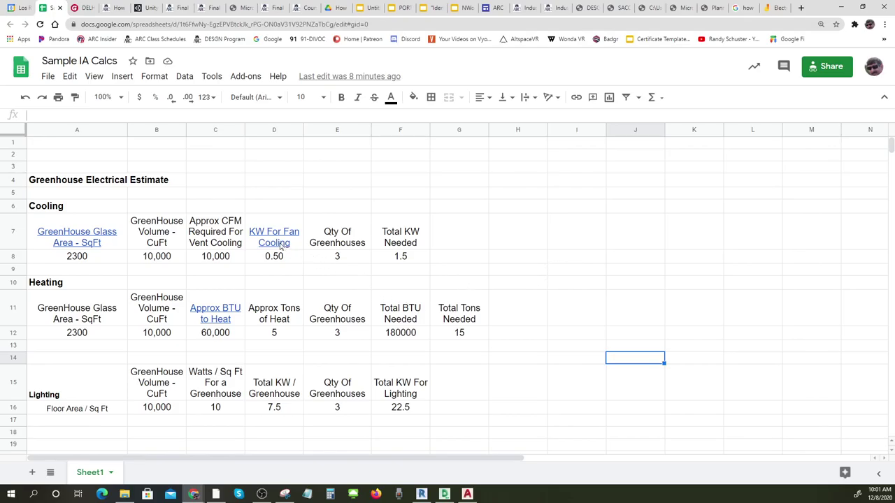
Preview the KW For Fan Cooling link, check the cooling volume in B8 and greenhouse quantity in E8, and preview the Approx BTU to Heat link.
mouse_move(280, 246)
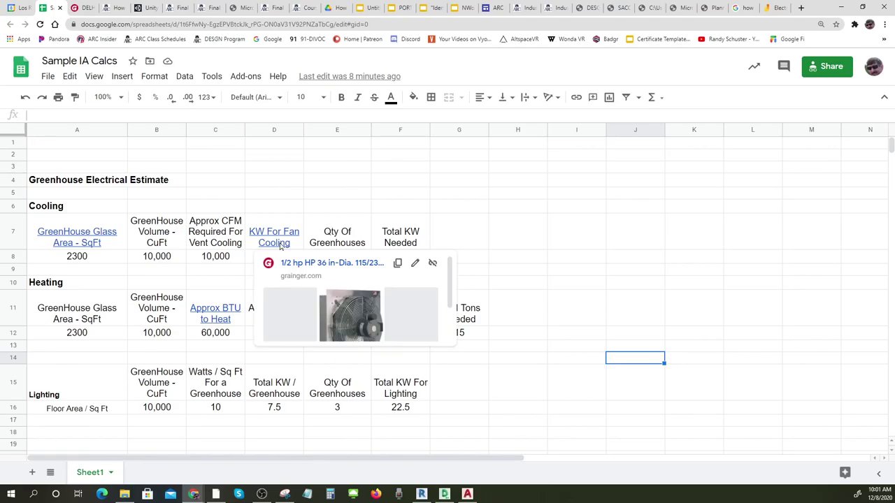
click(165, 262)
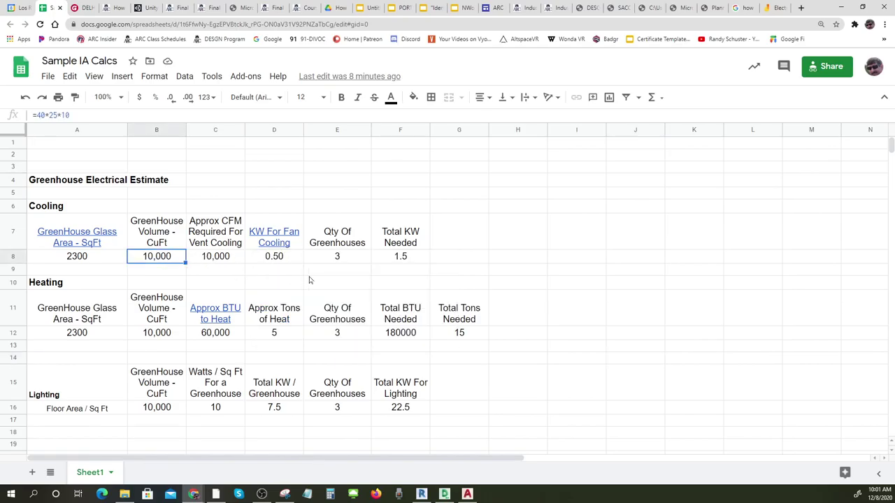
click(343, 259)
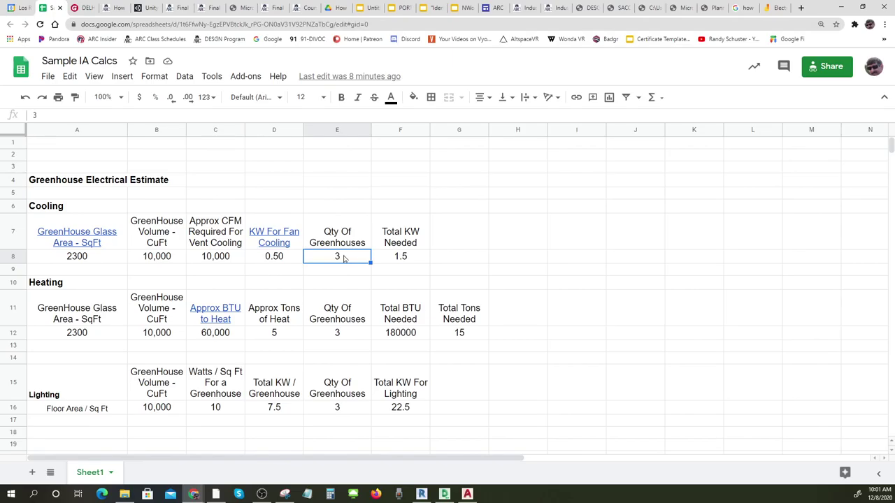
click(219, 312)
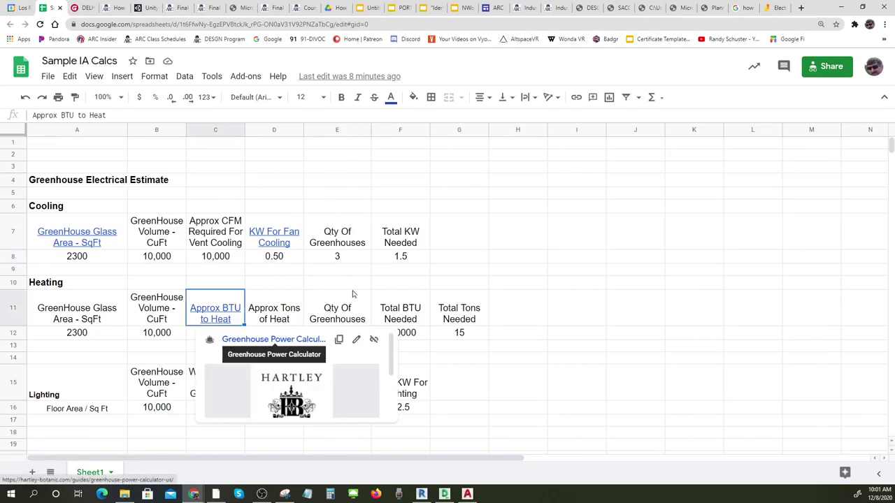
click(564, 258)
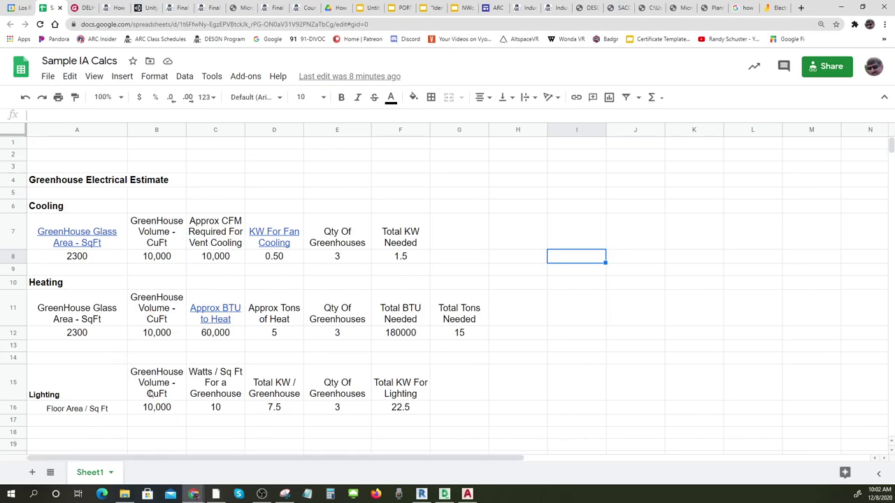
Add the label Pump in A19 and the label Cool Storage in A22 below the Lighting section.
click(79, 448)
text(Pump)
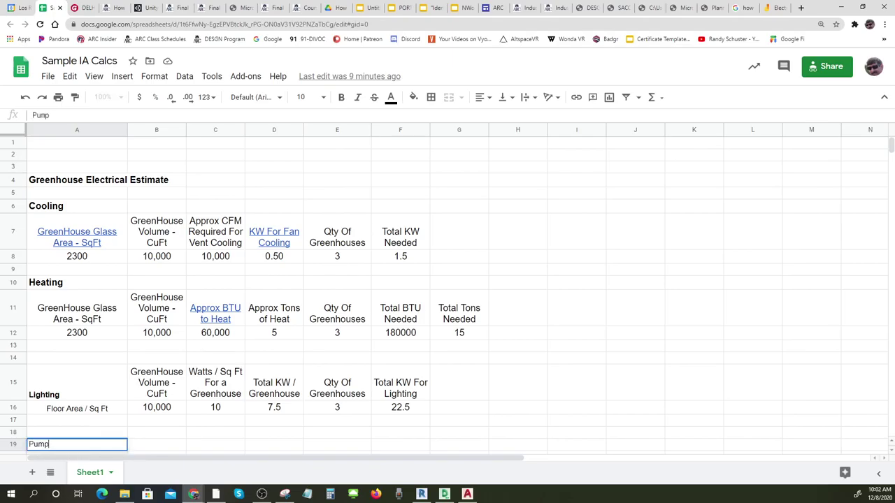
key(Return)
key(Down)
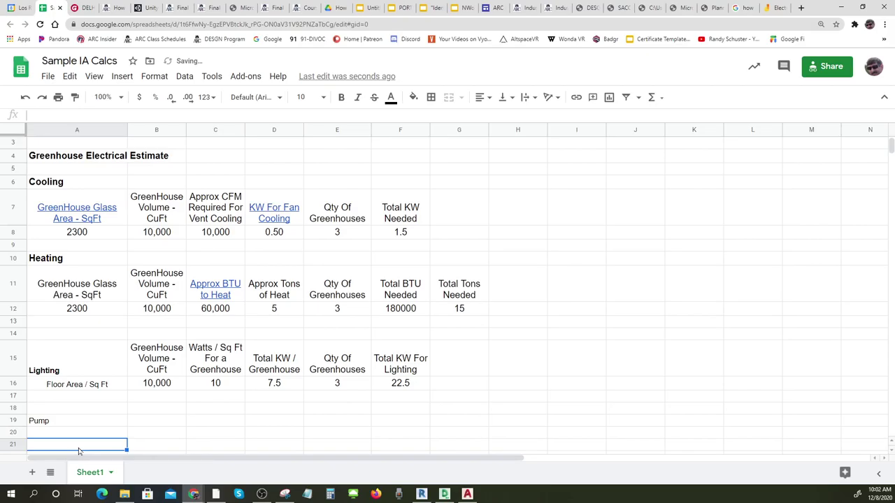
key(Return)
text(Co)
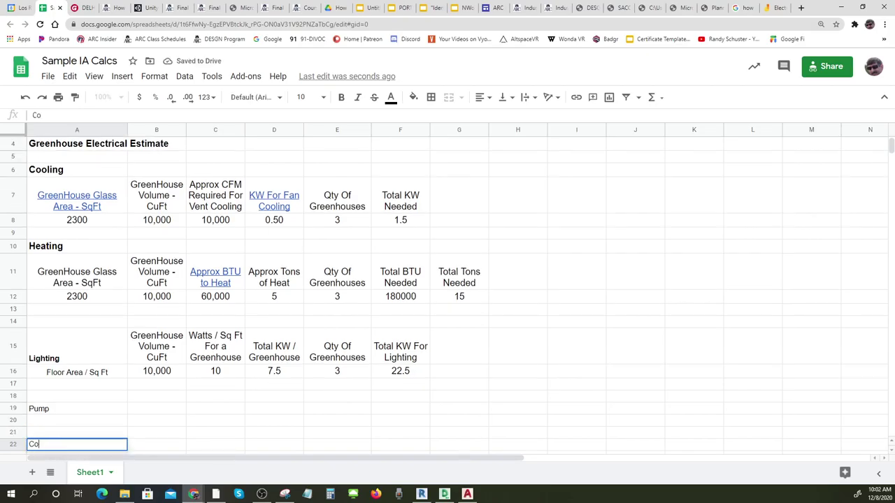
text(ol Storage)
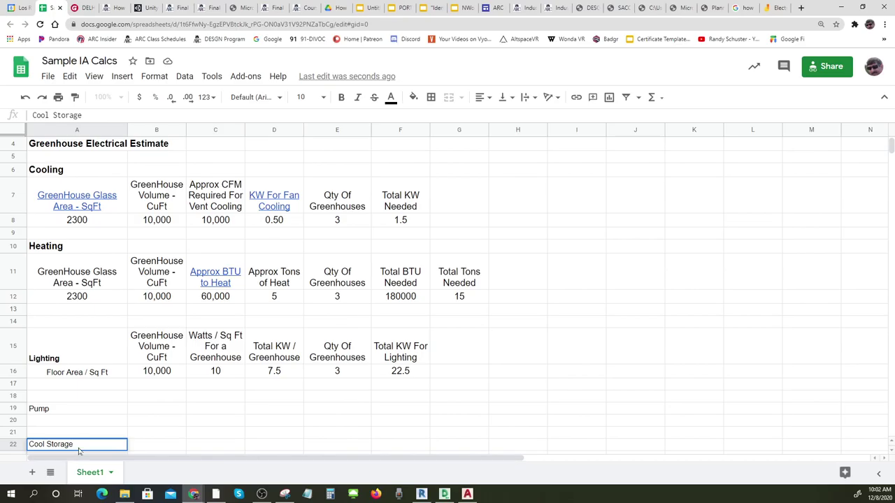
key(Return)
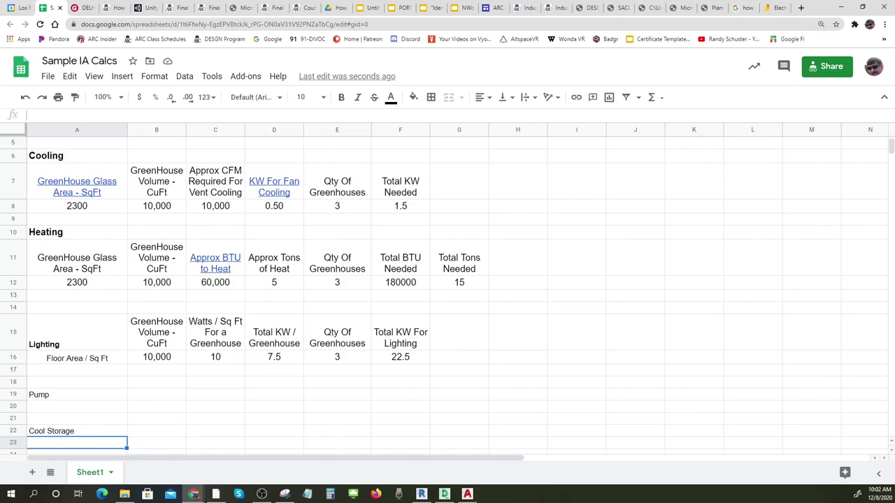
Switch to the Industry Choice Assignment #2 page in Canvas and view the cover of the student's submission in SpeedGrader.
click(16, 9)
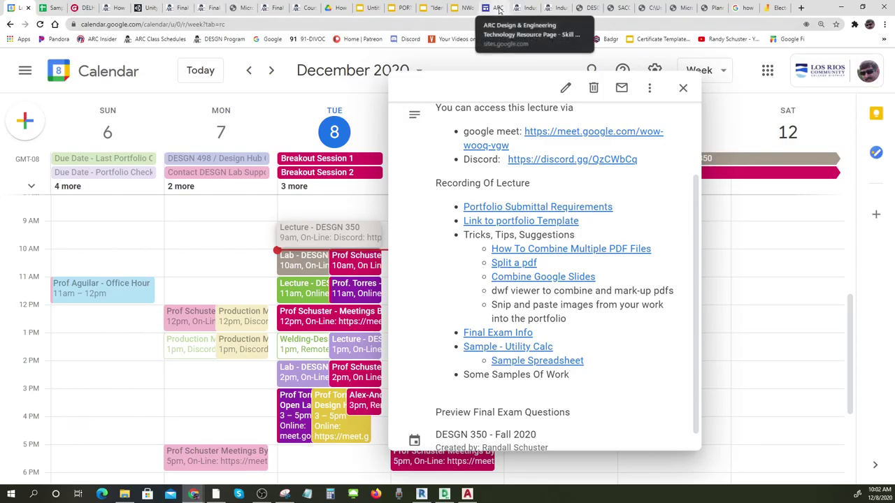
click(526, 7)
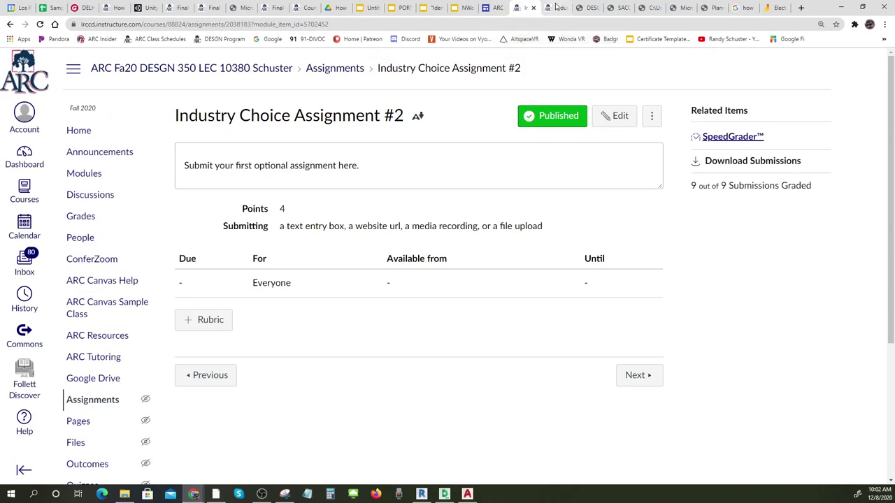
click(556, 7)
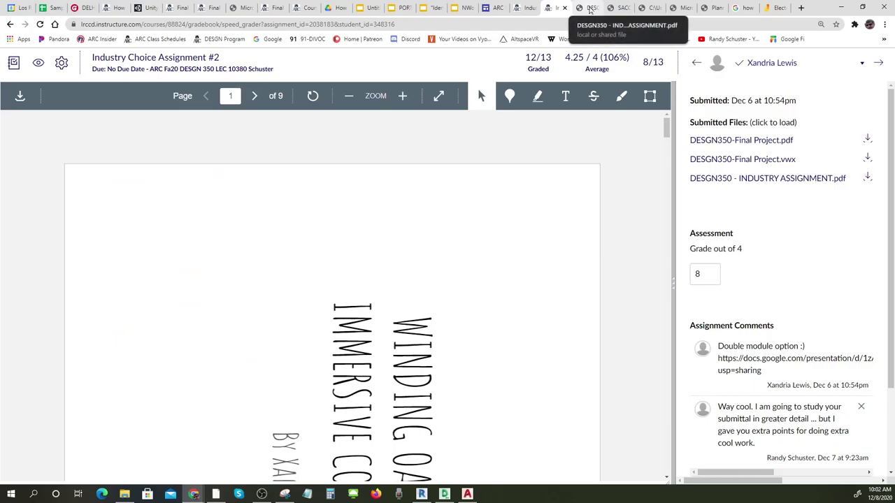
scroll(525, 324, down, 5)
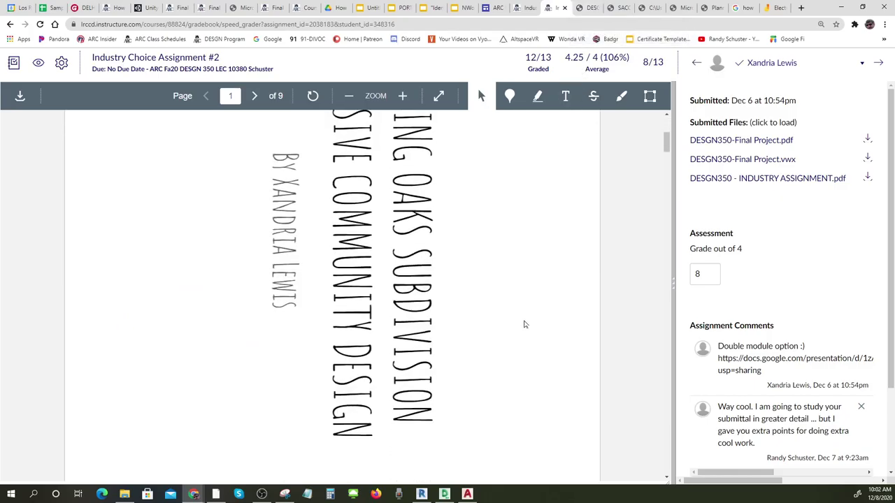
scroll(527, 320, up, 4)
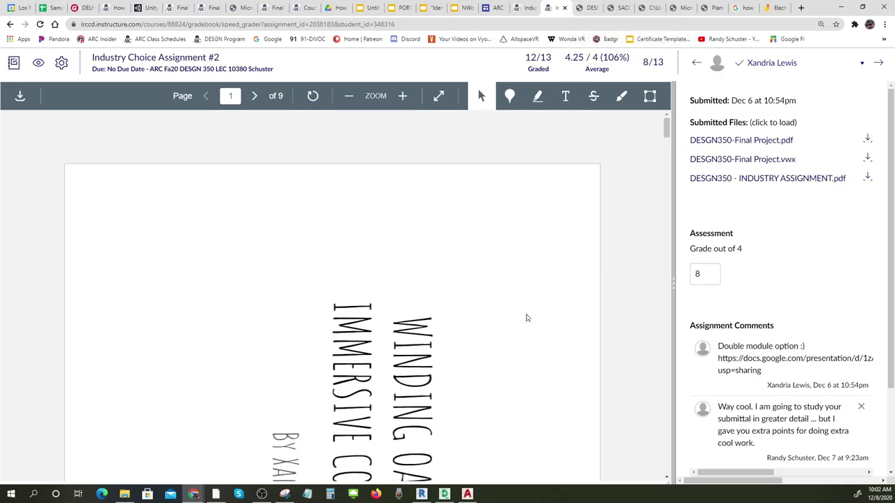
Rotate the submission's cover page upright and look on to the Project Description page.
click(313, 96)
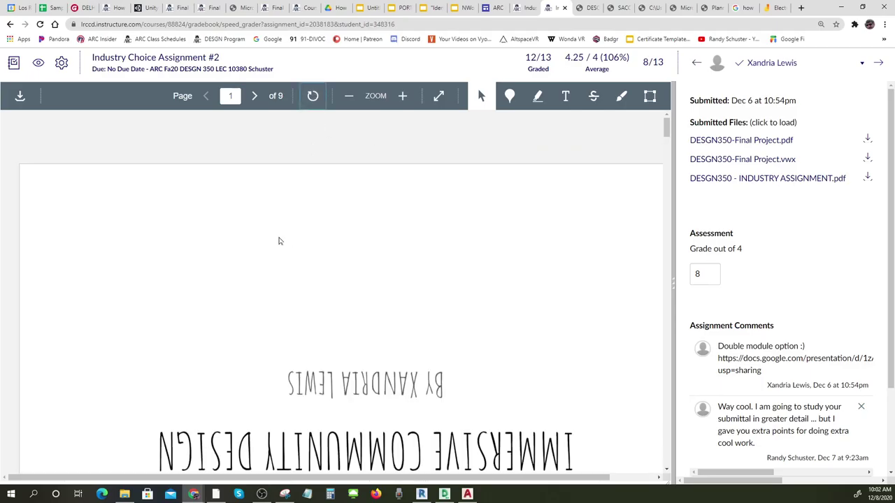
click(313, 97)
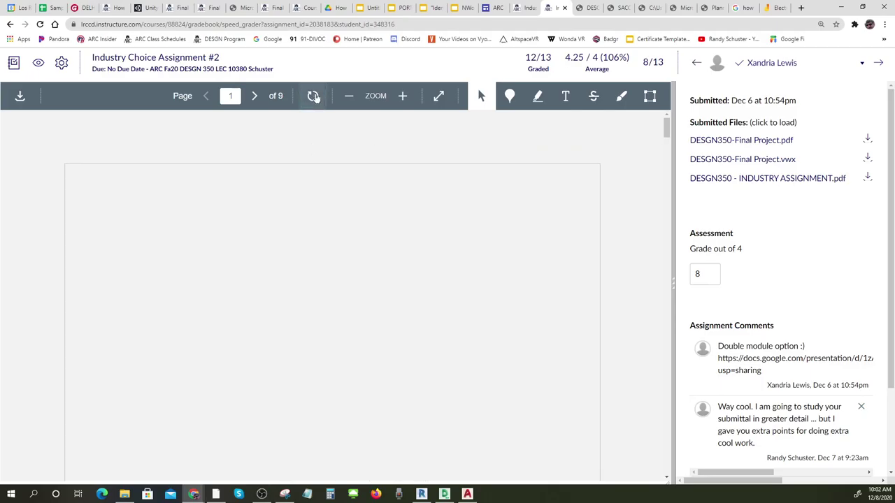
click(313, 97)
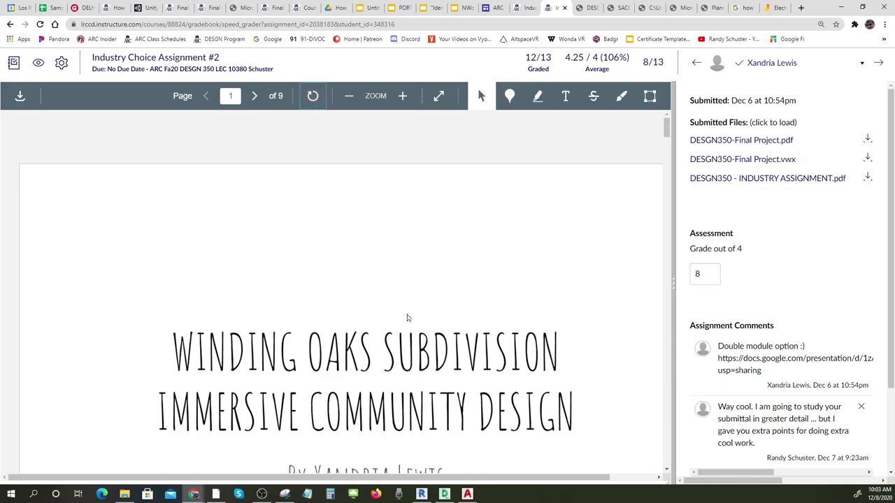
scroll(407, 318, down, 2)
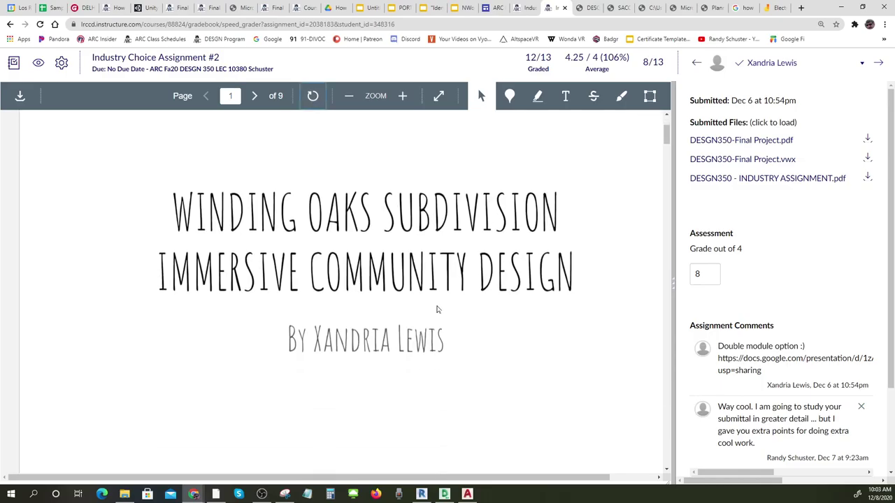
scroll(439, 309, down, 6)
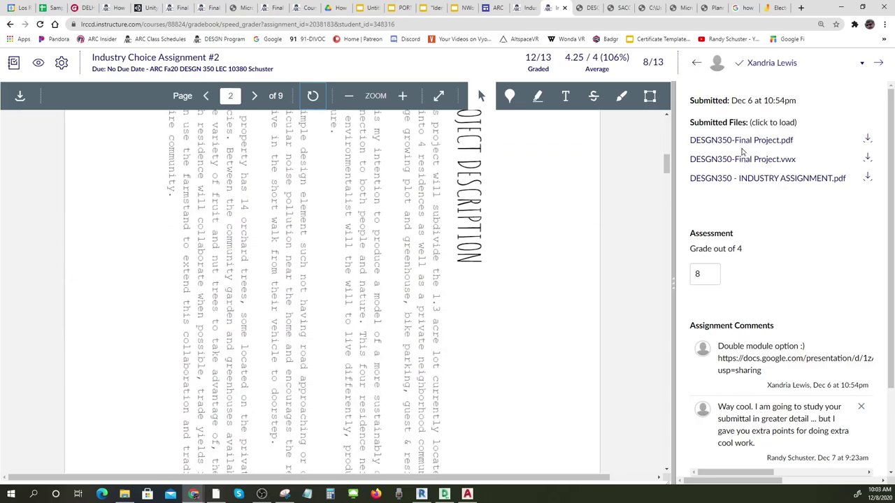
Switch to the downloaded DESGN350 - INDUSTRY ASSIGNMENT.pdf and browse its opening pages to show the Village Homes, Davis page.
click(591, 9)
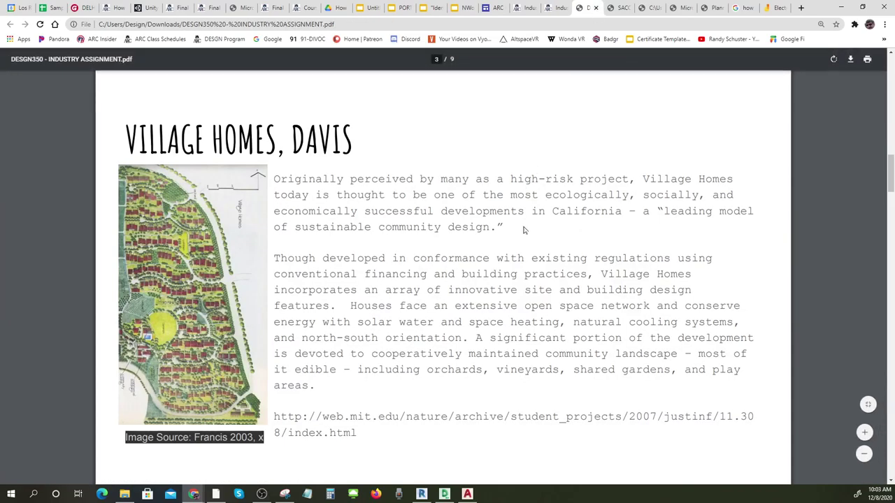
scroll(523, 231, up, 2)
scroll(524, 236, down, 1)
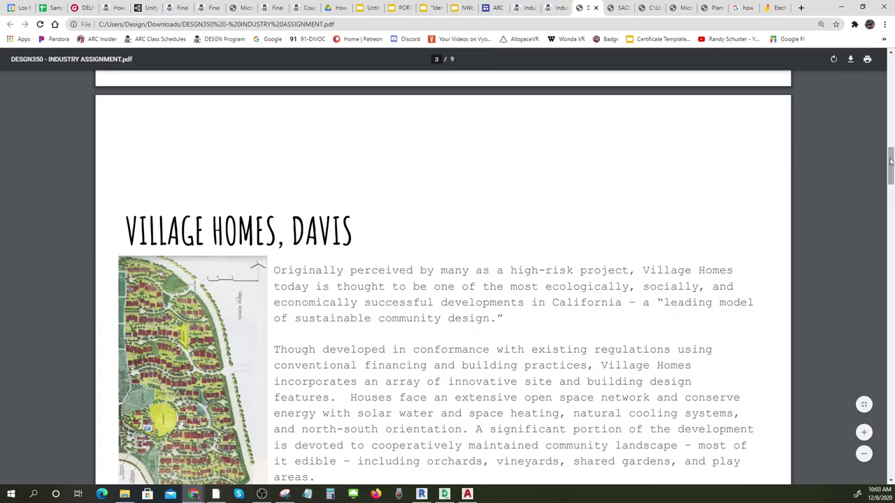
drag(890, 166, 892, 80)
drag(891, 110, 891, 175)
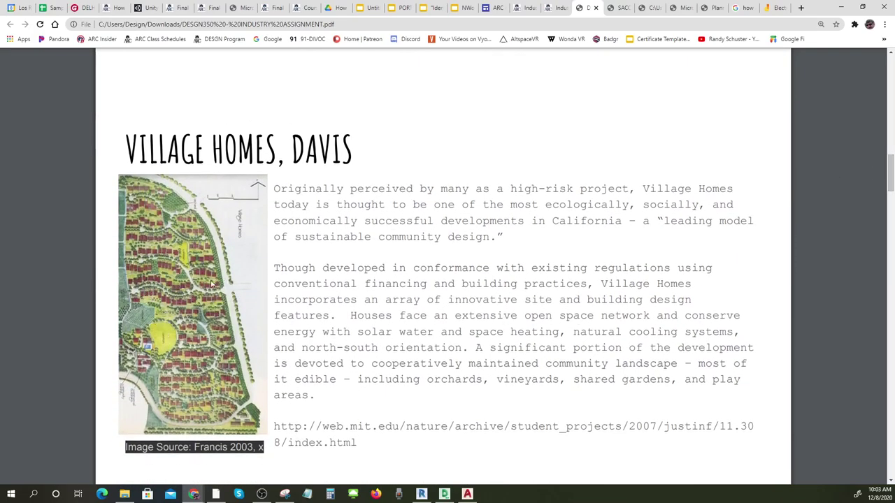